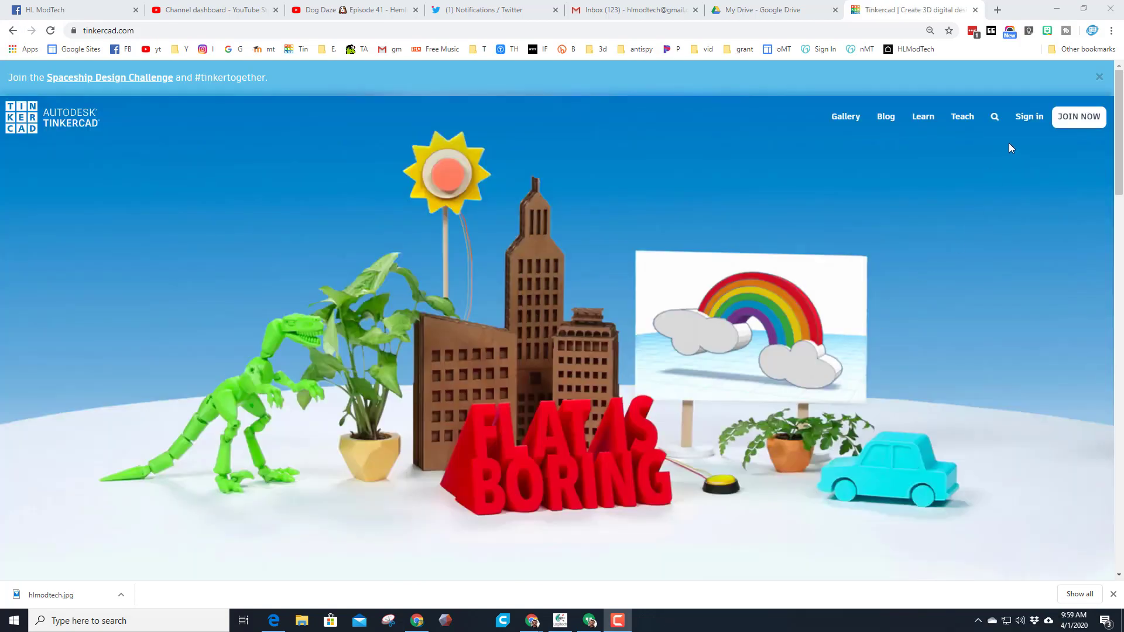
Sign in to Tinkercad, leave the lesson for the dashboard and create a new 3D design
left_click(1023, 125)
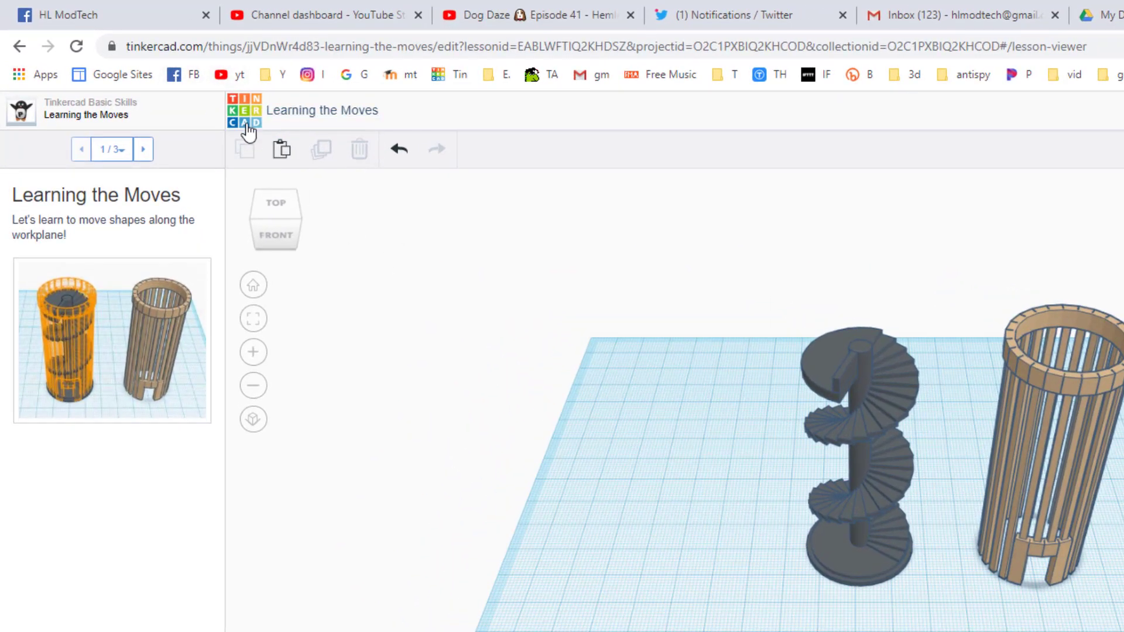
left_click(244, 116)
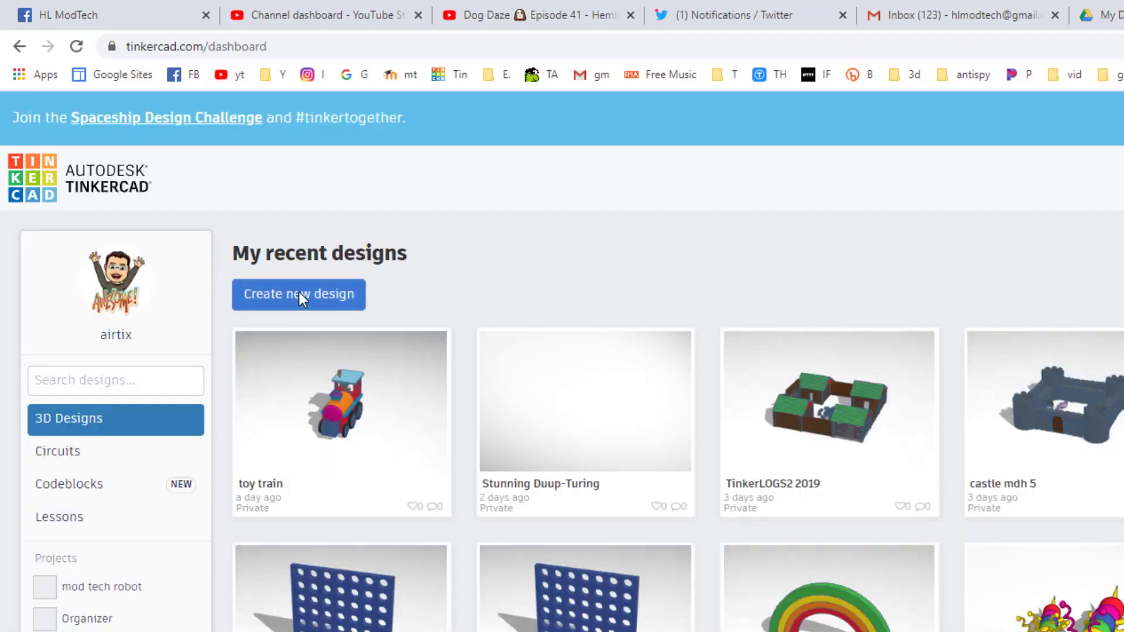
left_click(299, 292)
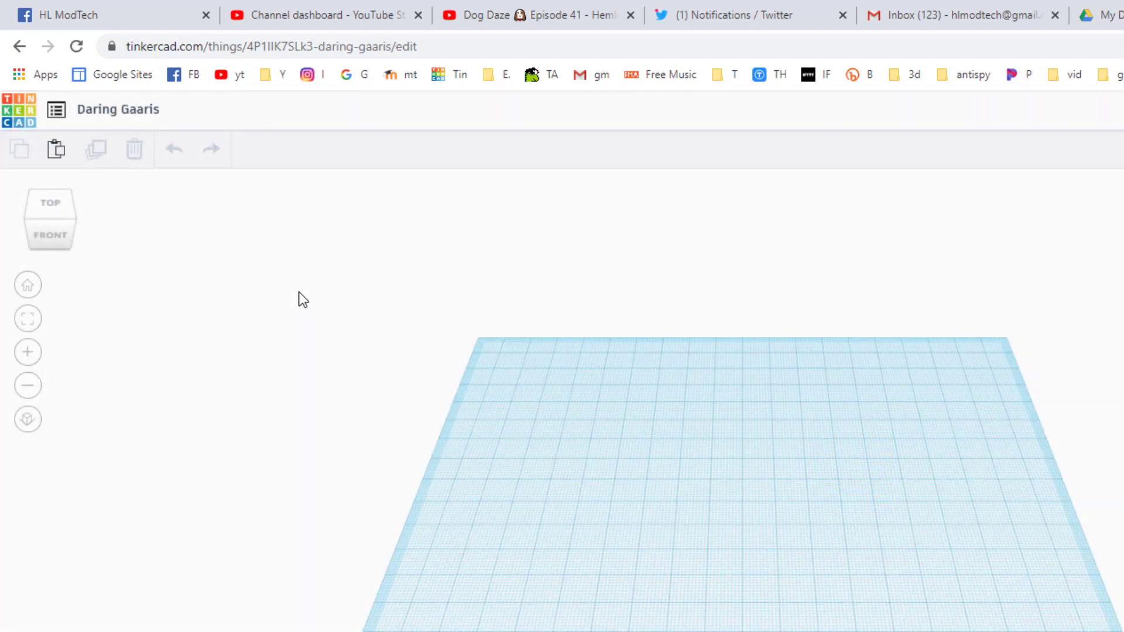
Rename the design as "ud mdh5"
left_click(131, 115)
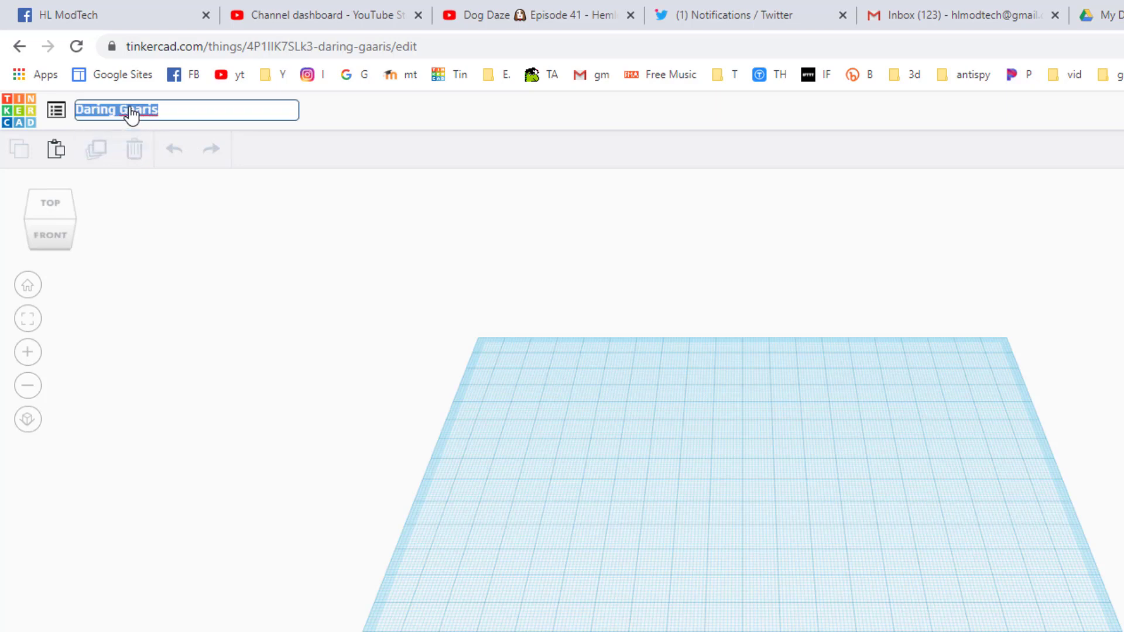
key("BackSpace")
key("Return")
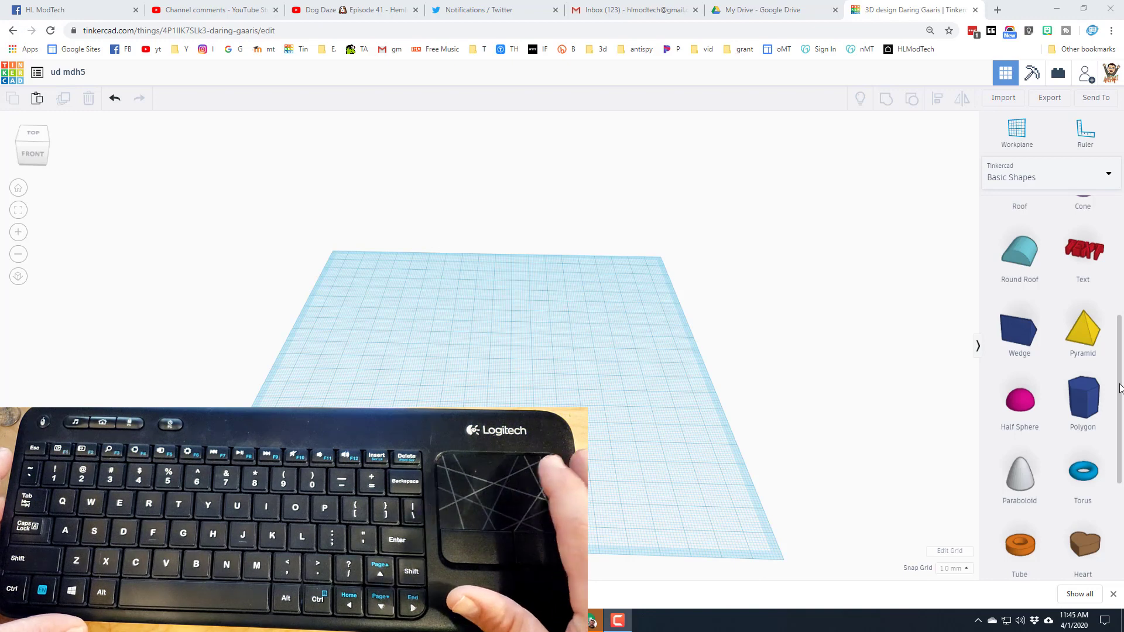
Place an icosahedron near the middle of the workplane and enlarge it uniformly to several times its size
scroll(1120, 388, "down", 1)
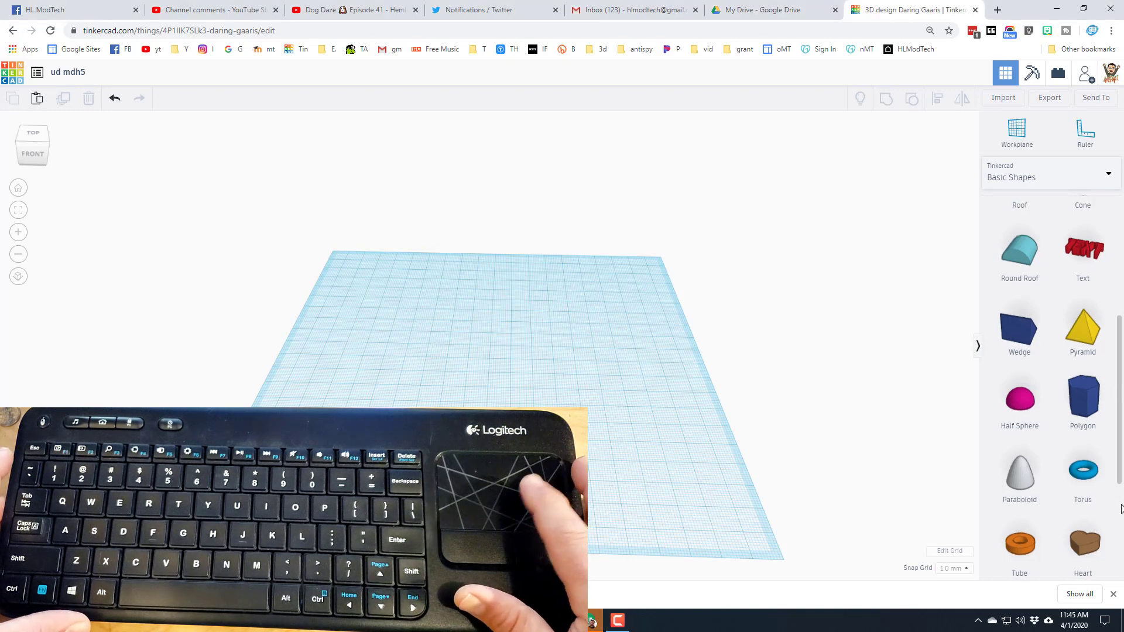
scroll(1121, 509, "down", 4)
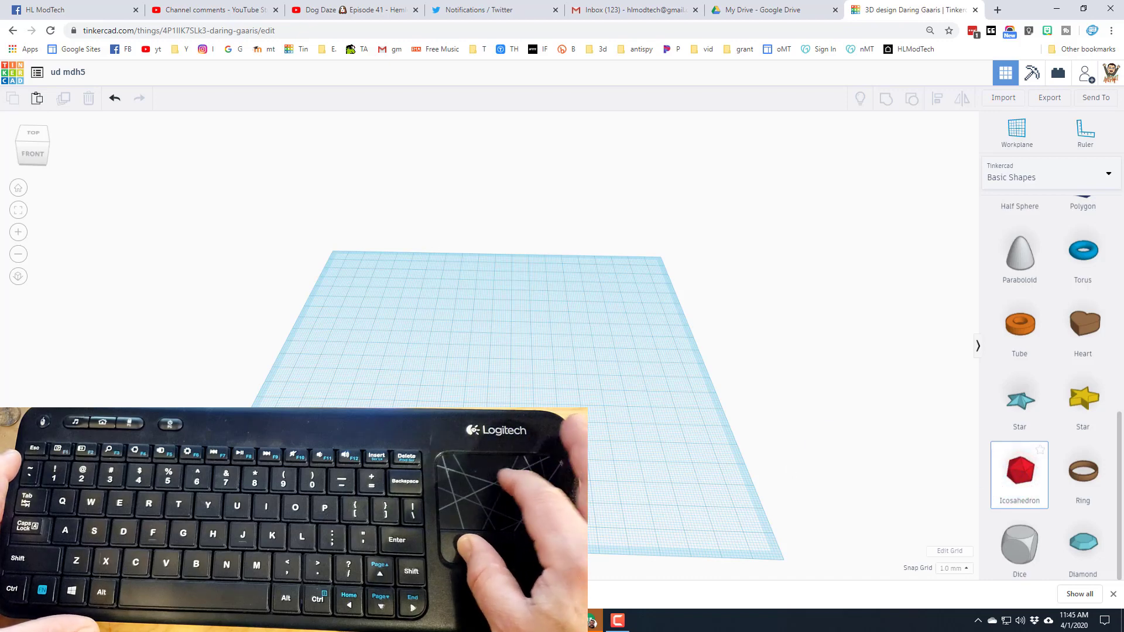
left_click_drag(1020, 471, 491, 393)
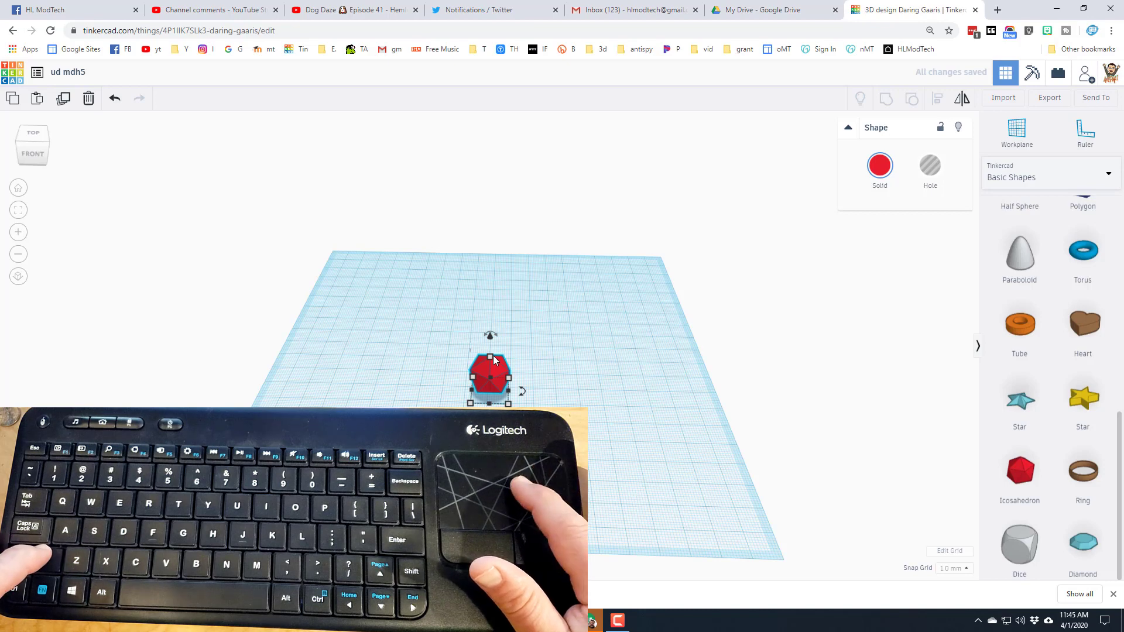
left_click_drag(490, 356, 503, 227)
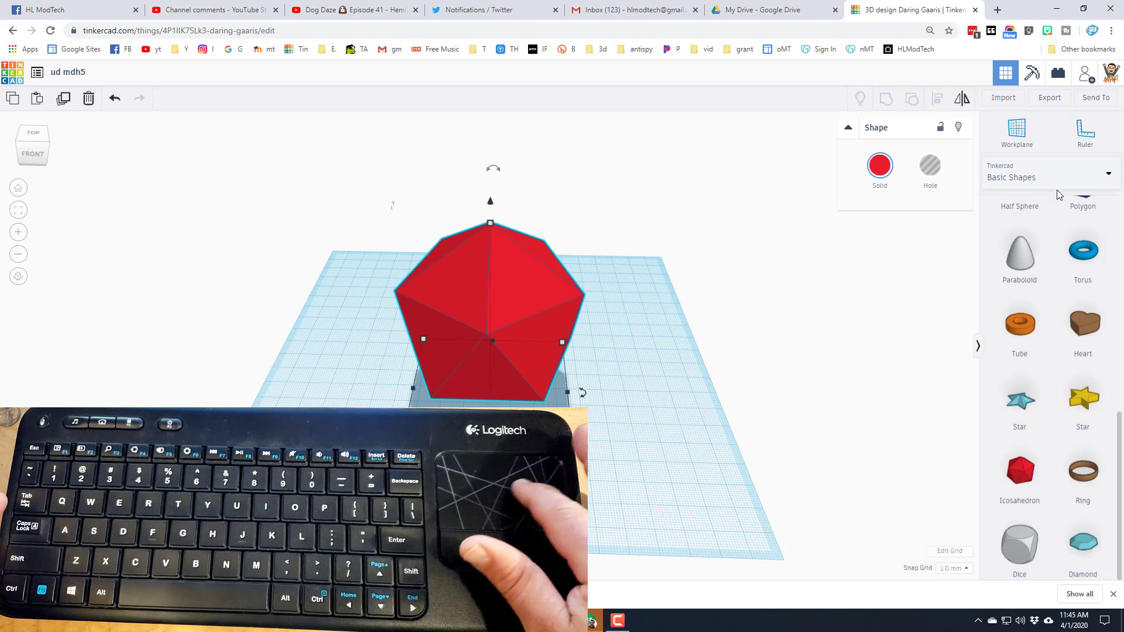
Set the workplane on an upper front face of the icosahedron and place a cone on that face
left_click(1025, 138)
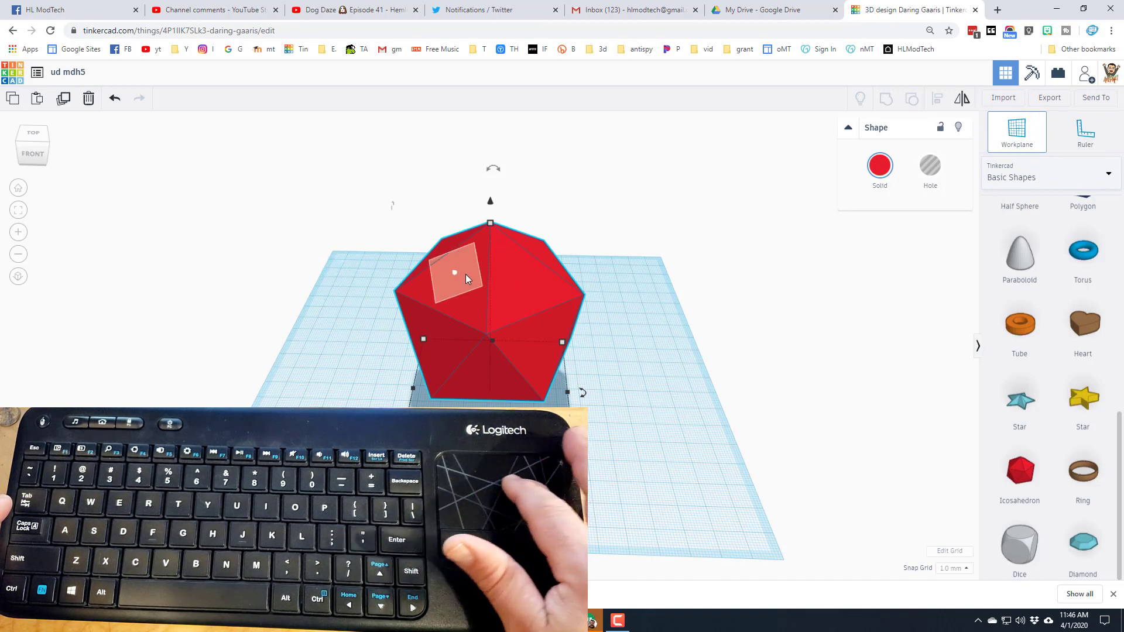
left_click(517, 279)
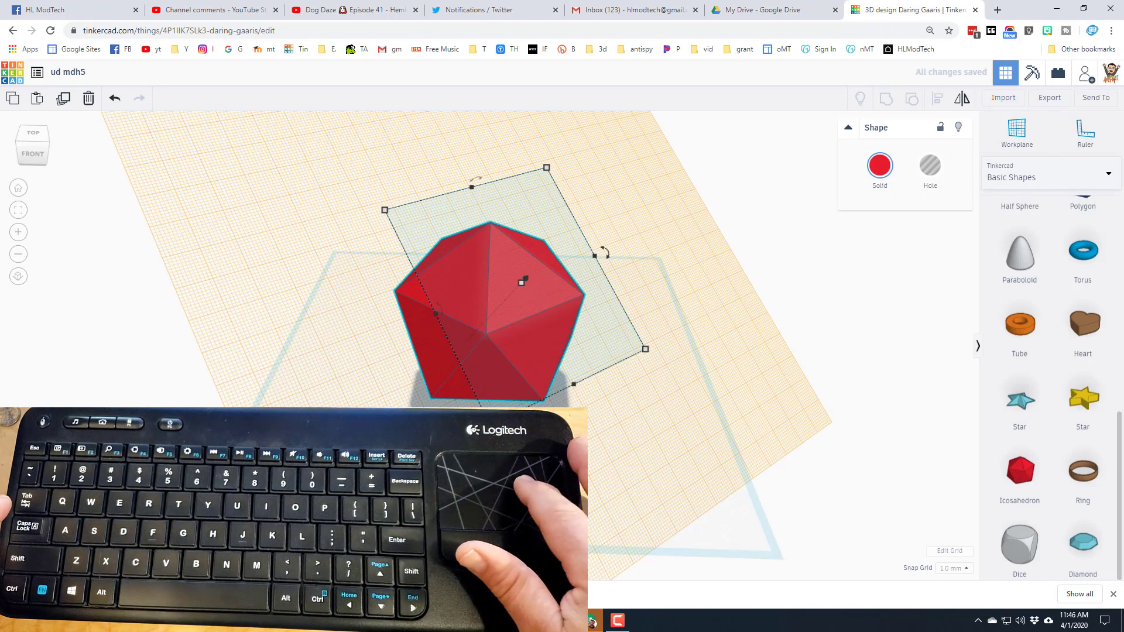
scroll(1115, 302, "up", 8)
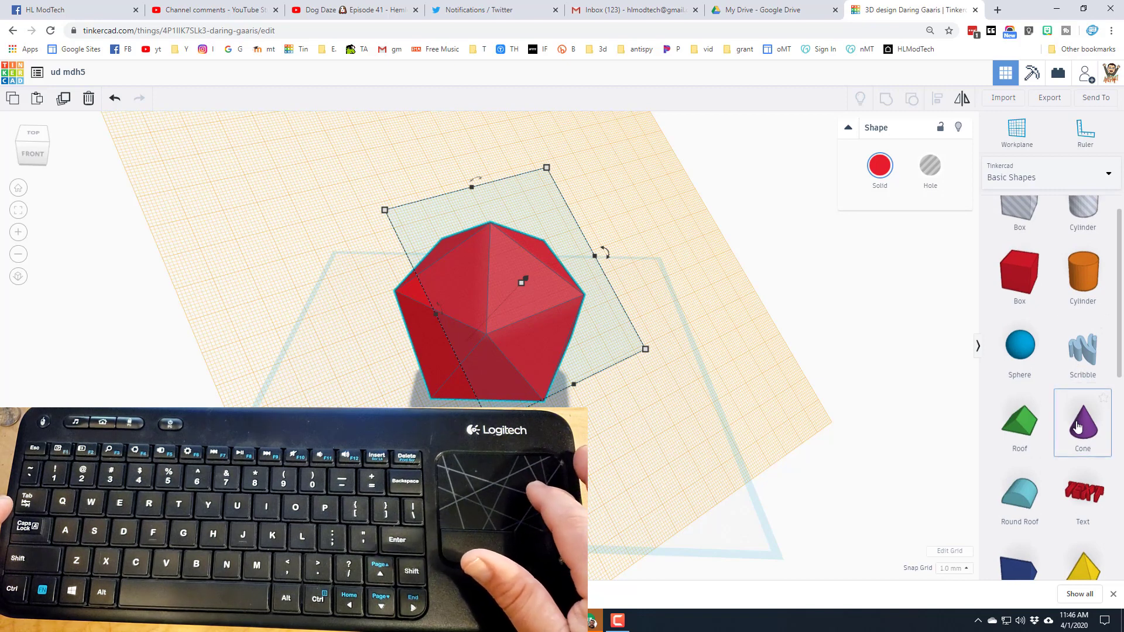
left_click_drag(1077, 425, 523, 280)
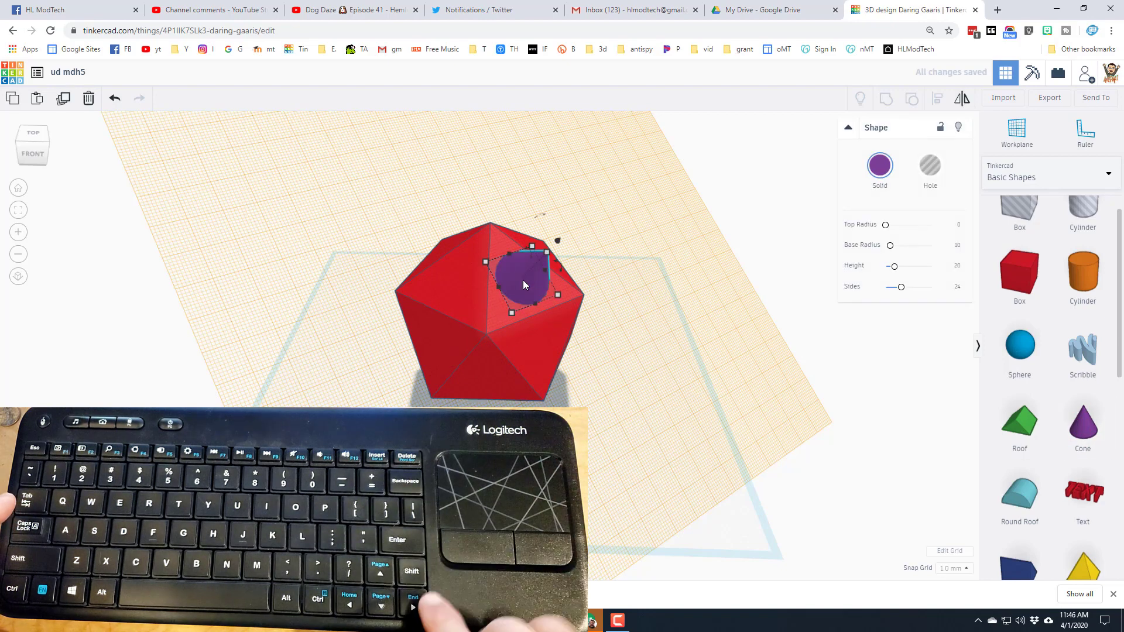
Nudge the cone along the face until it sits centred, checking its position from different angles
key("Left")
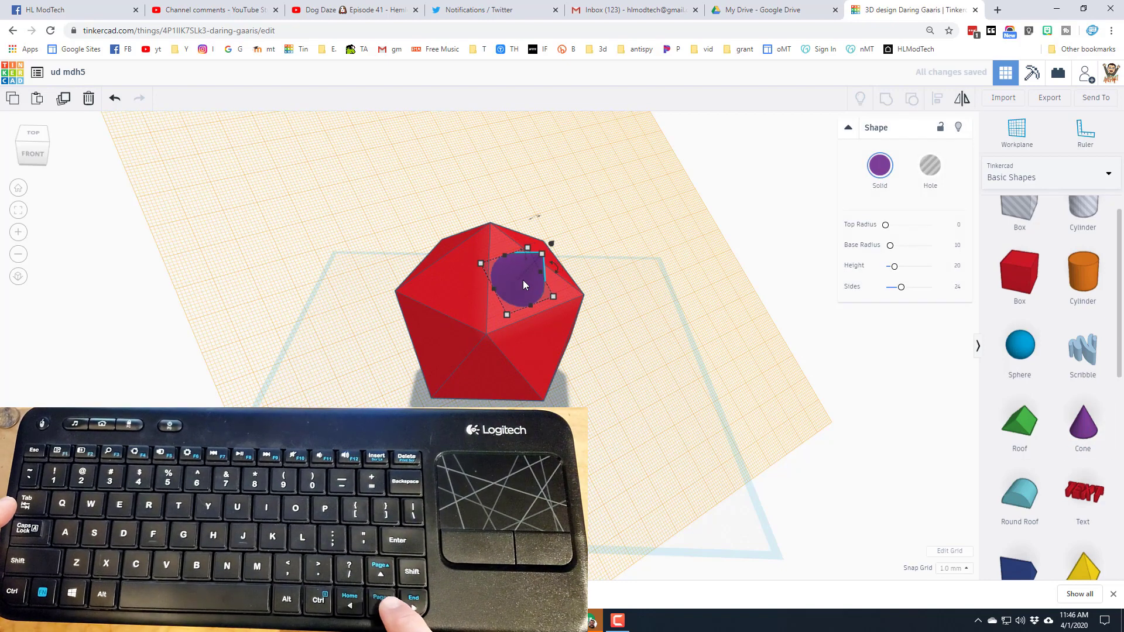
key("Right")
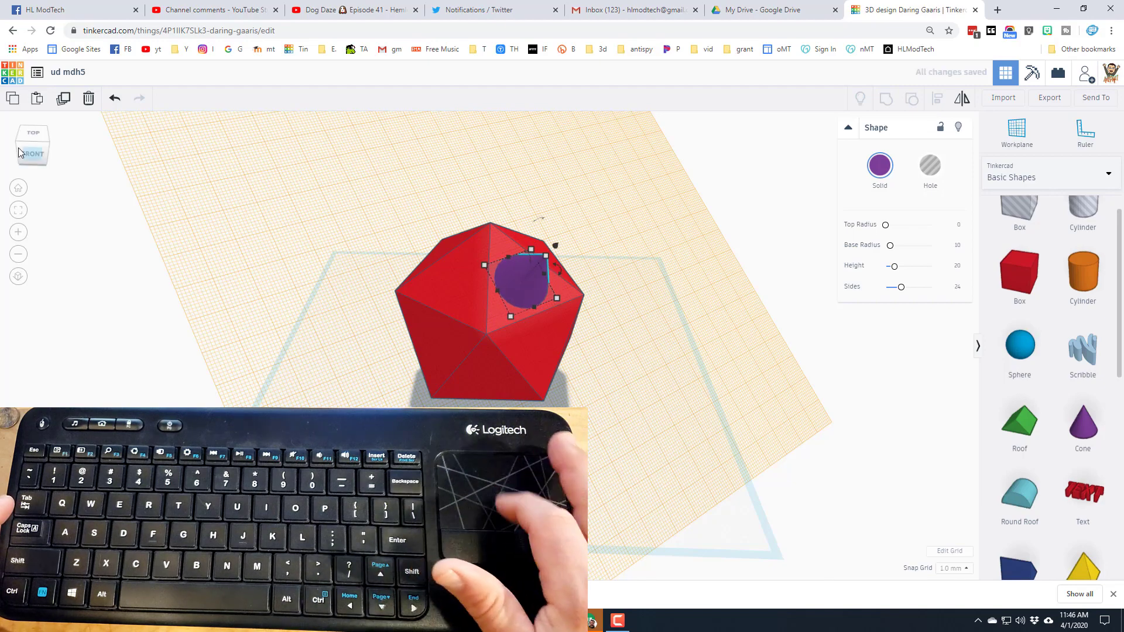
left_click(47, 147)
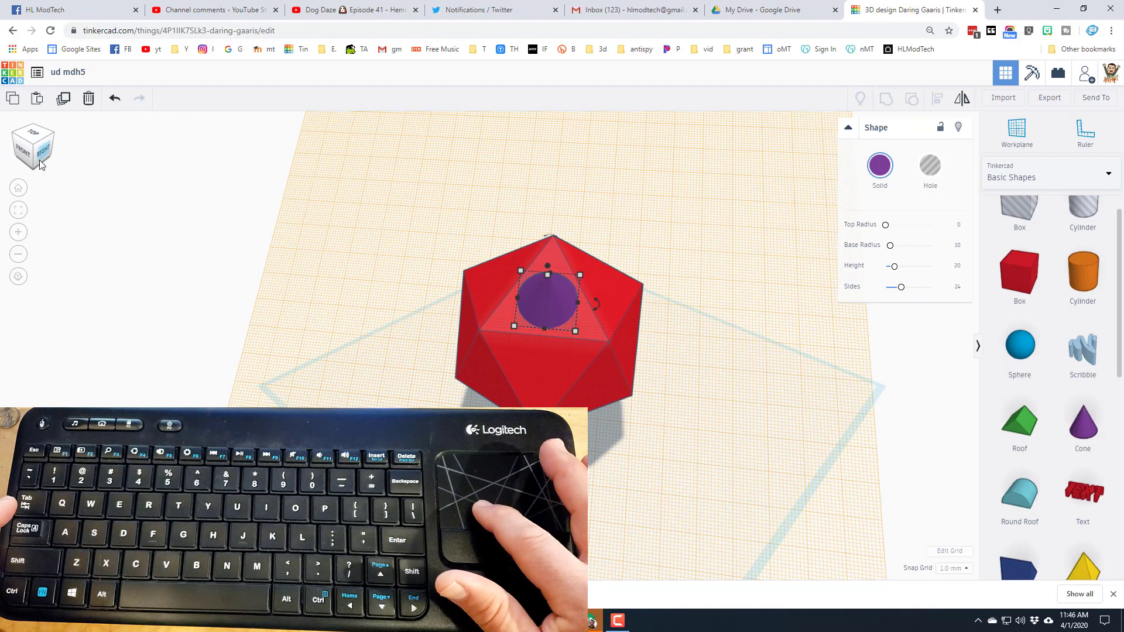
left_click(24, 157)
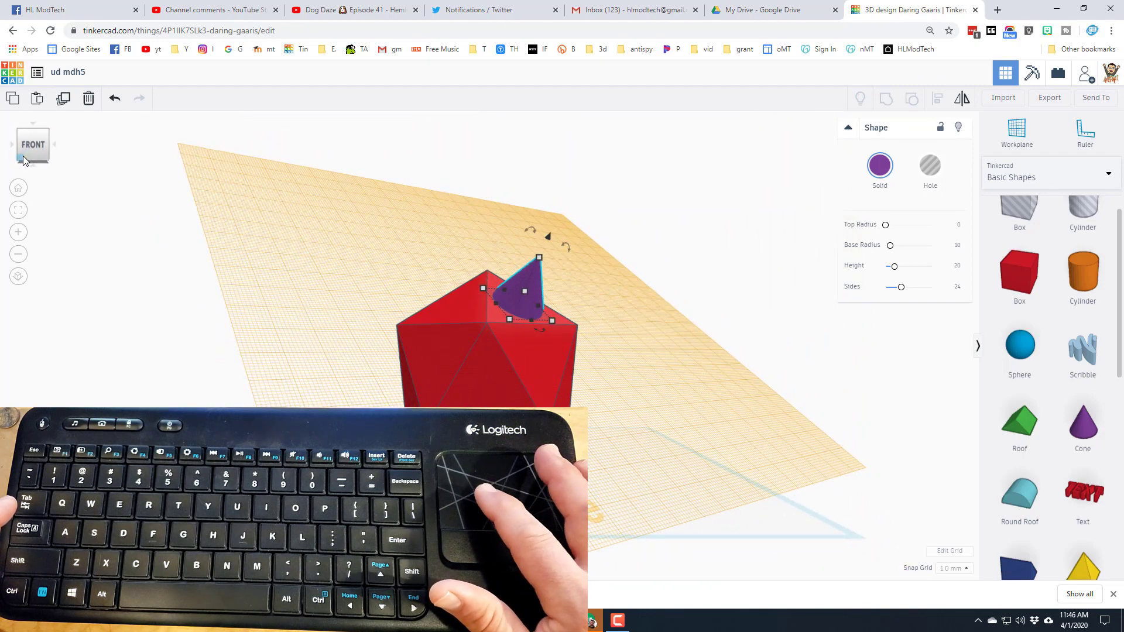
left_click(47, 138)
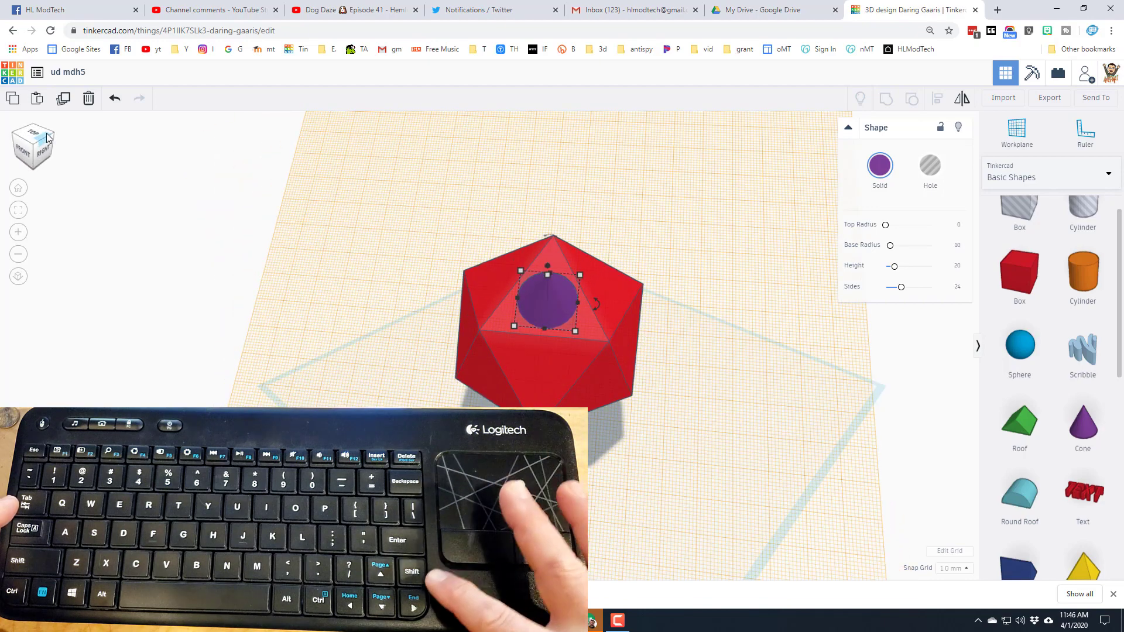
key("Left")
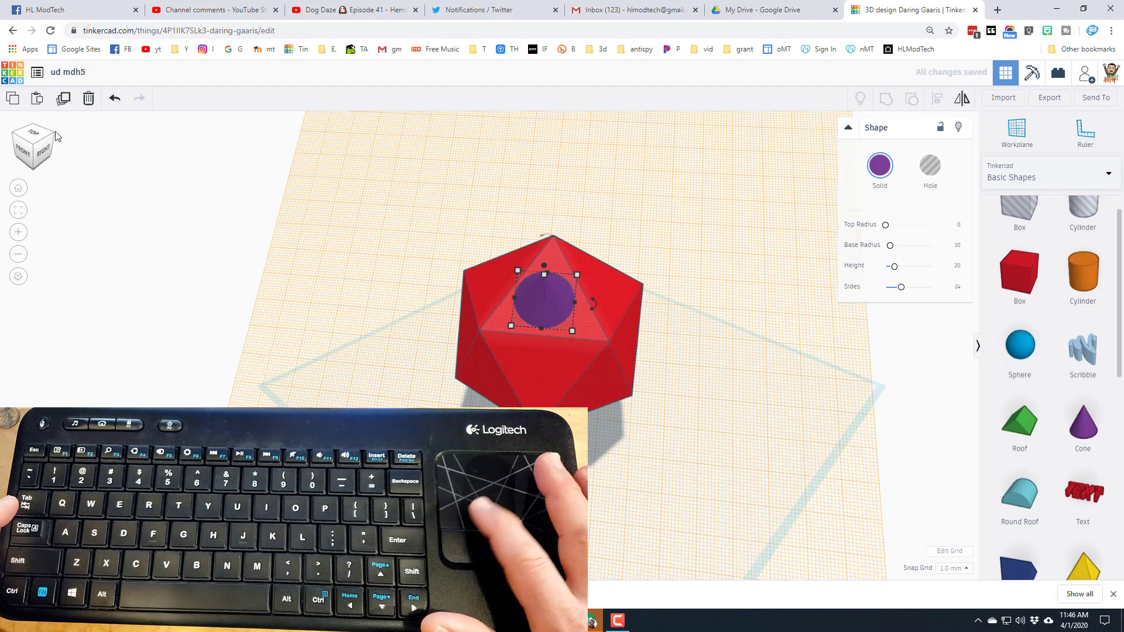
Shrink the cone uniformly to a 12 mm height, and stretch only its height to form a long spike
left_click(53, 139)
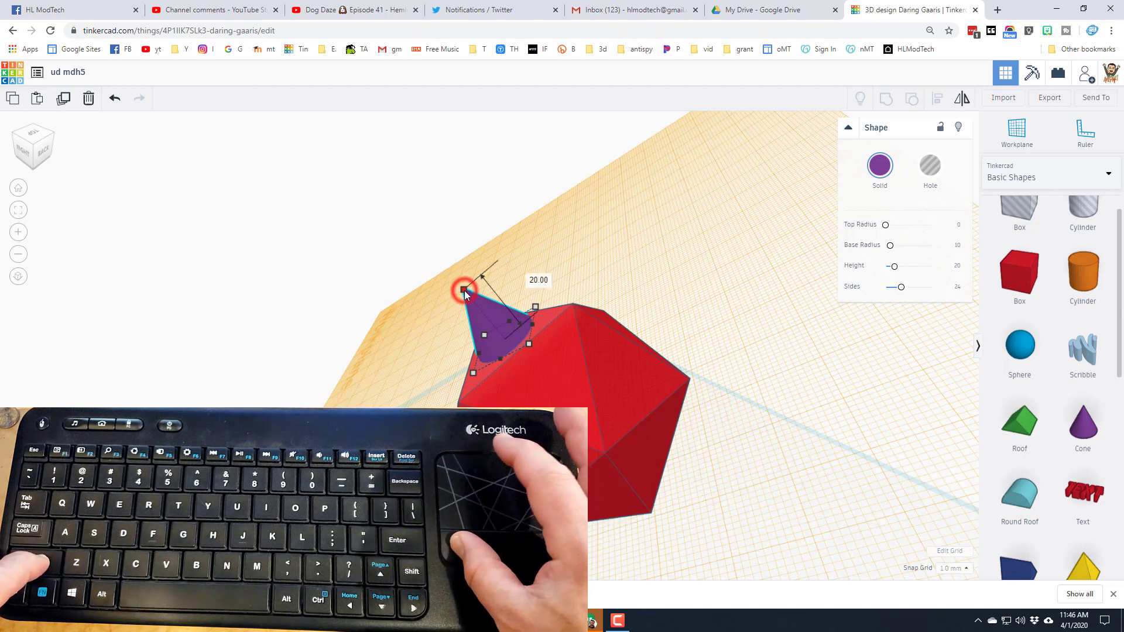
left_click_drag(465, 290, 476, 315)
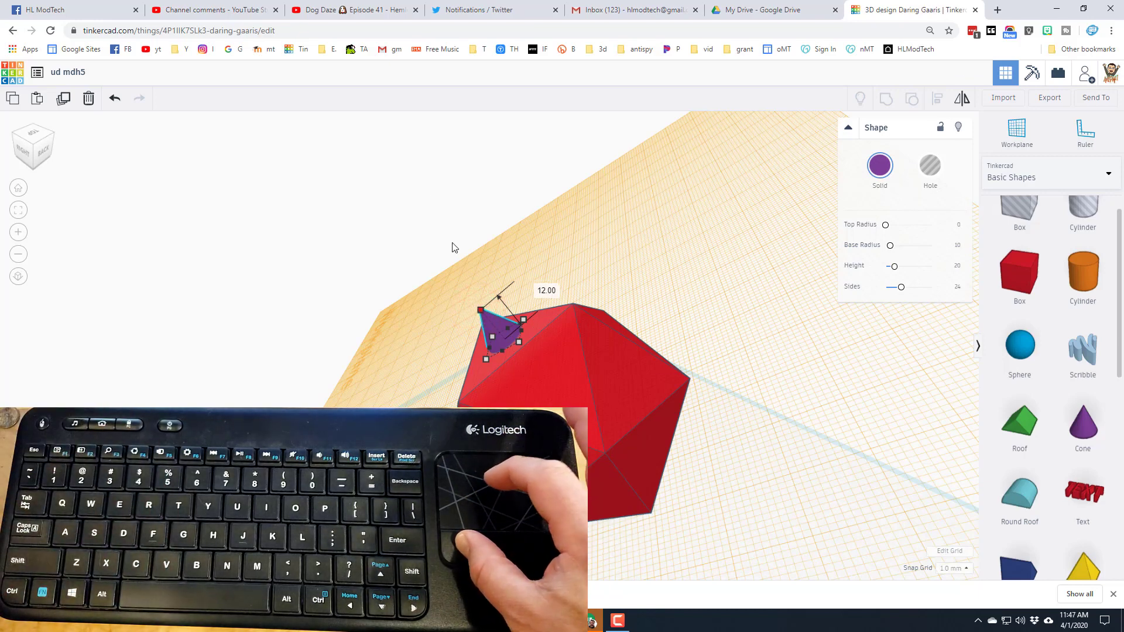
left_click_drag(481, 310, 421, 181)
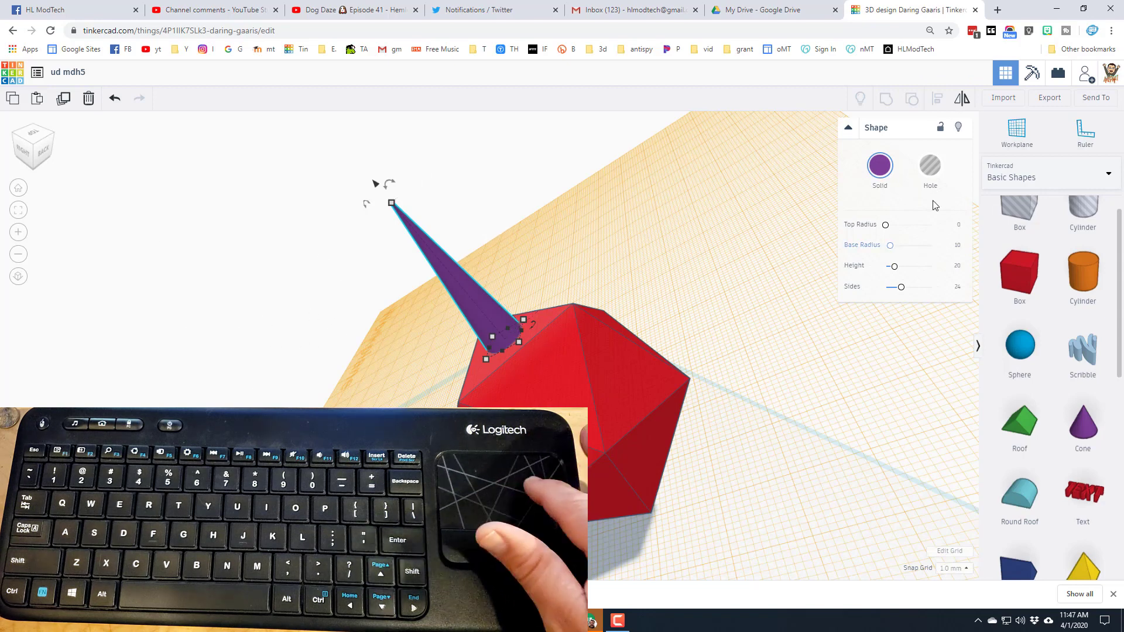
Return the workplane to the base grid
left_click(1016, 137)
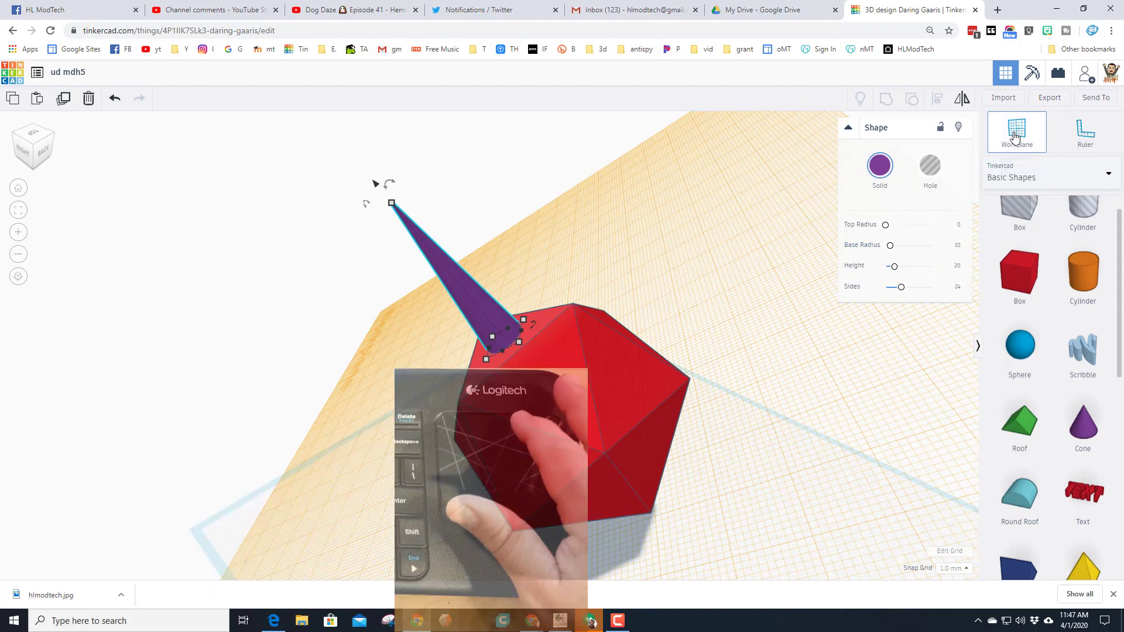
left_click(342, 455)
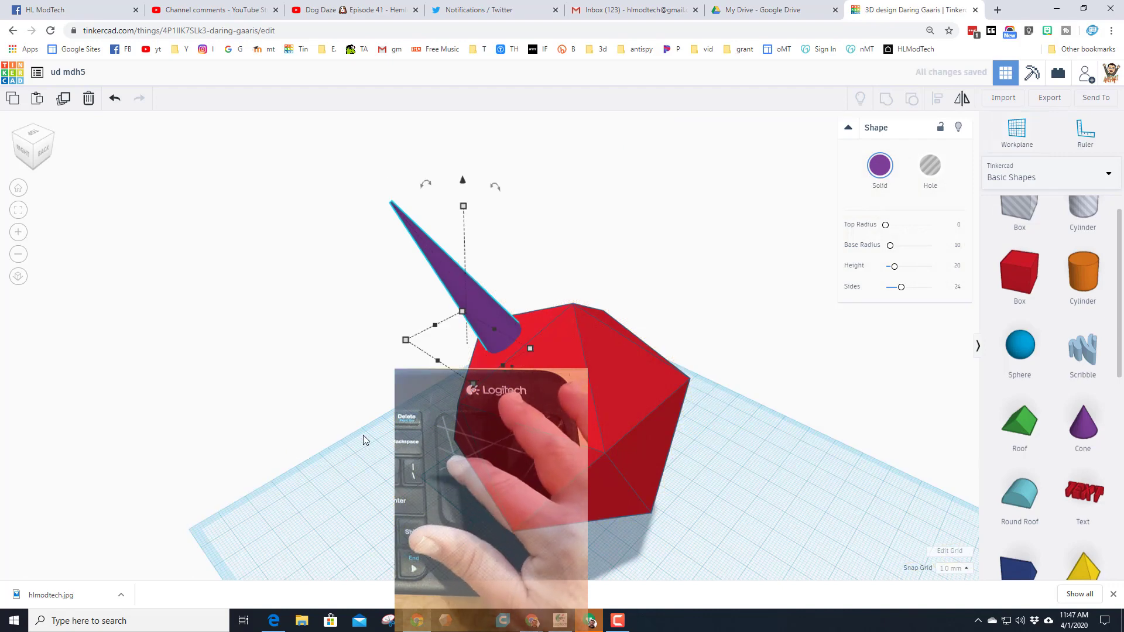
Set the workplane on the triangular face directly below the spike and place a half sphere on that face
left_click(14, 140)
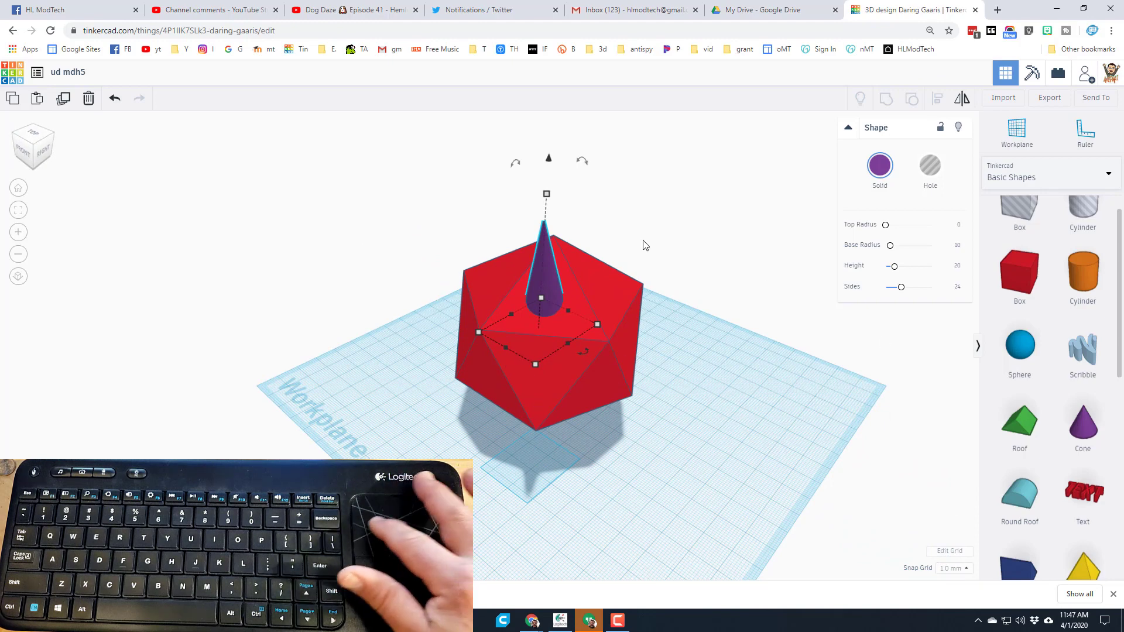
left_click(1001, 144)
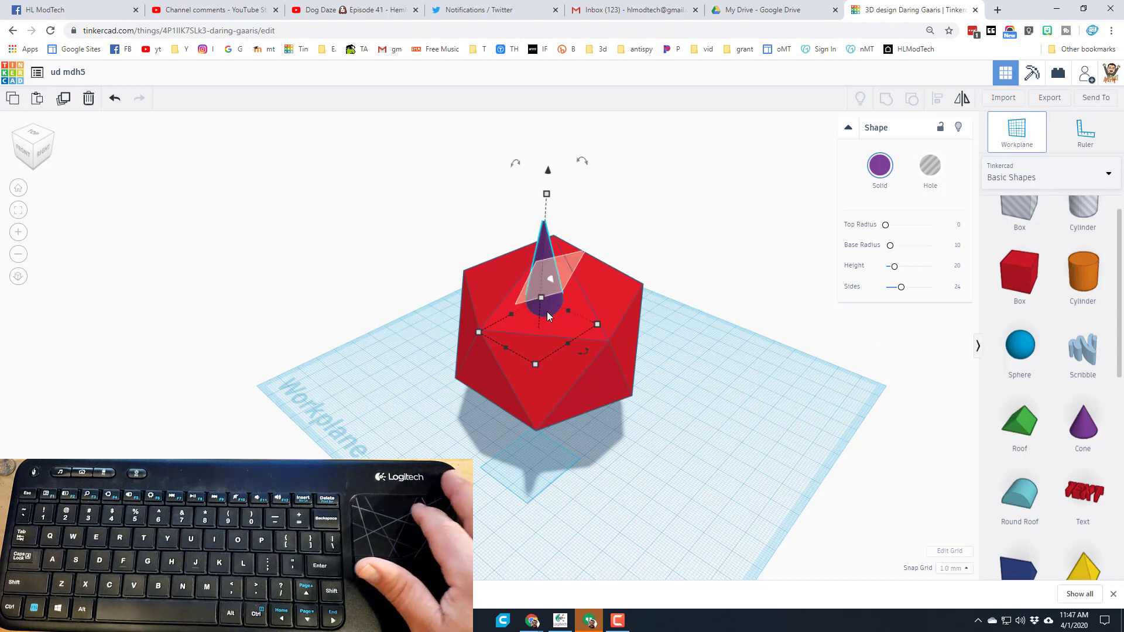
left_click(540, 378)
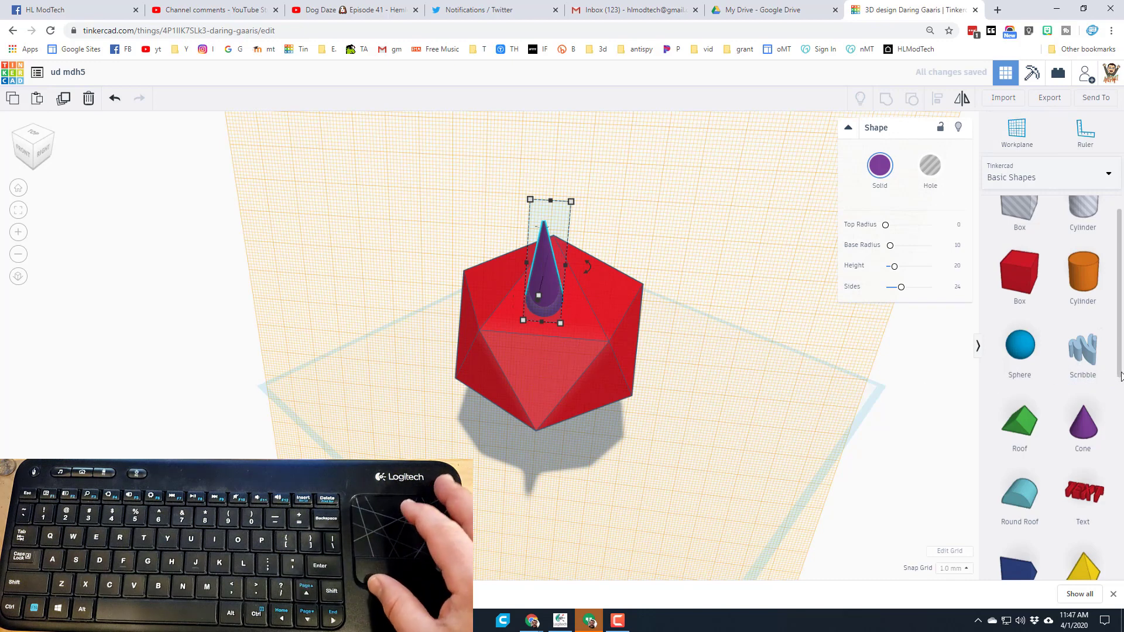
left_click_drag(1120, 374, 1116, 497)
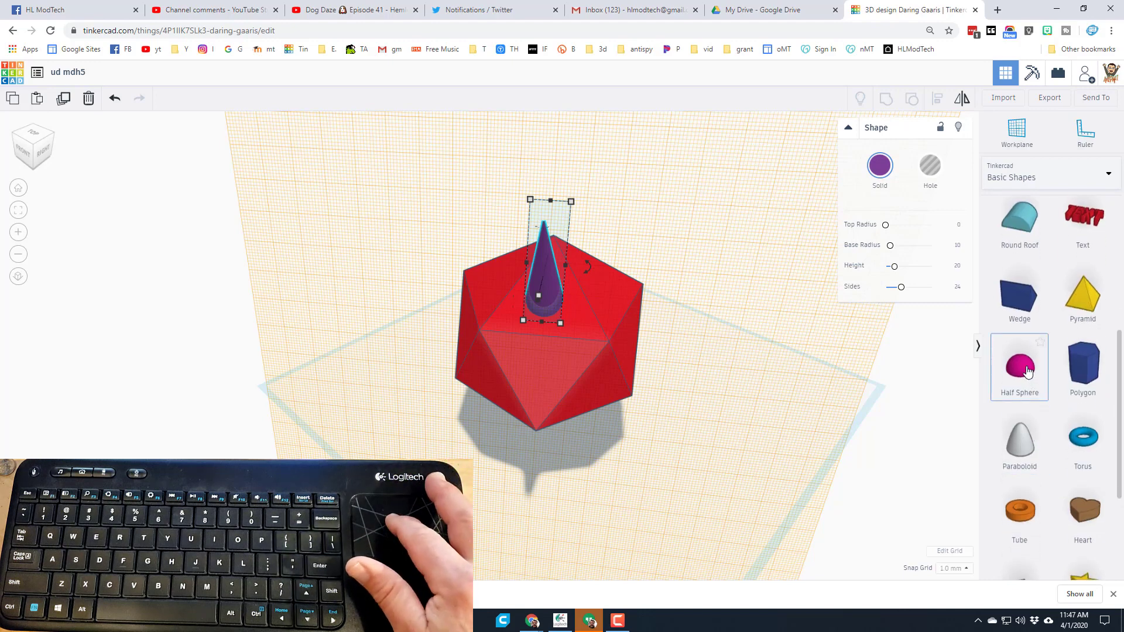
left_click_drag(1028, 371, 516, 357)
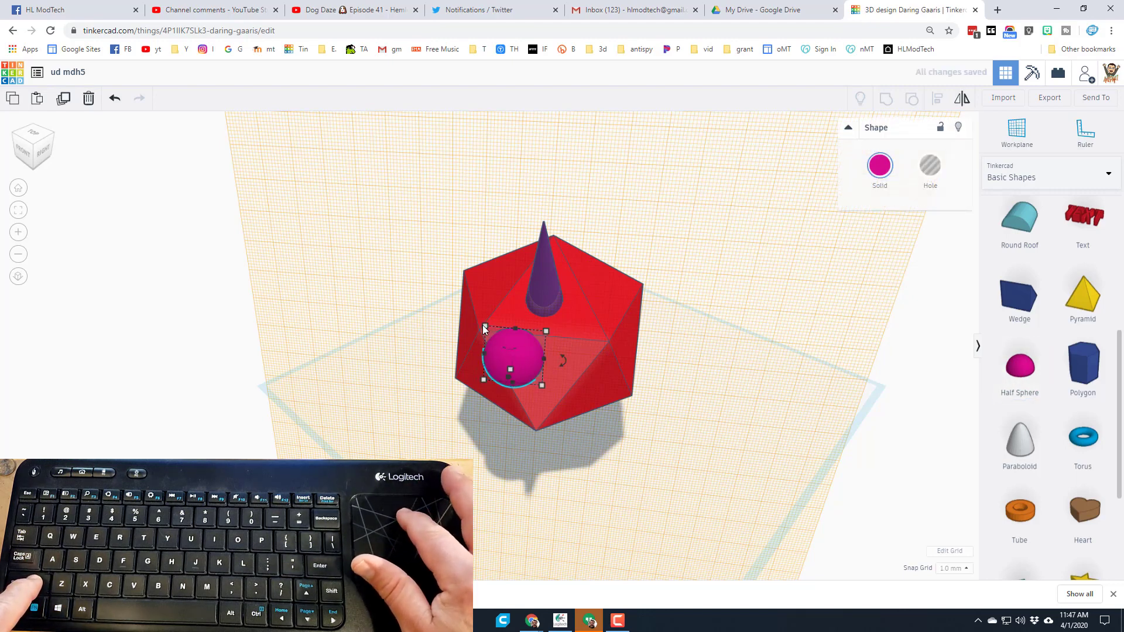
Scale the half sphere uniformly to 8 mm by 8 mm and colour it white
left_click_drag(484, 328, 519, 363, "shift")
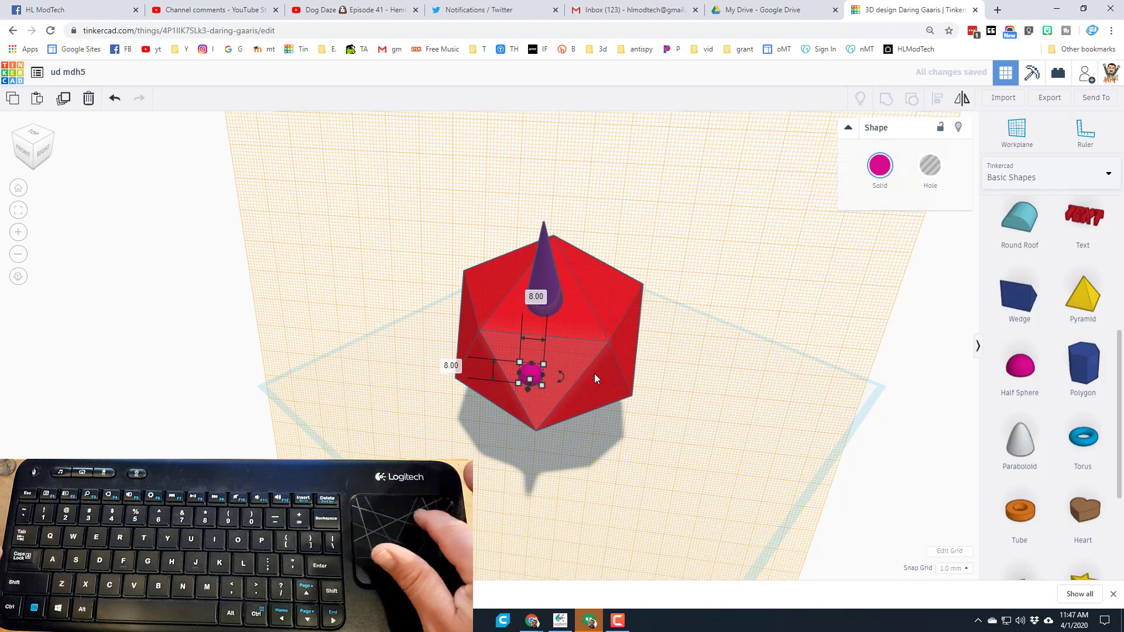
left_click(878, 167)
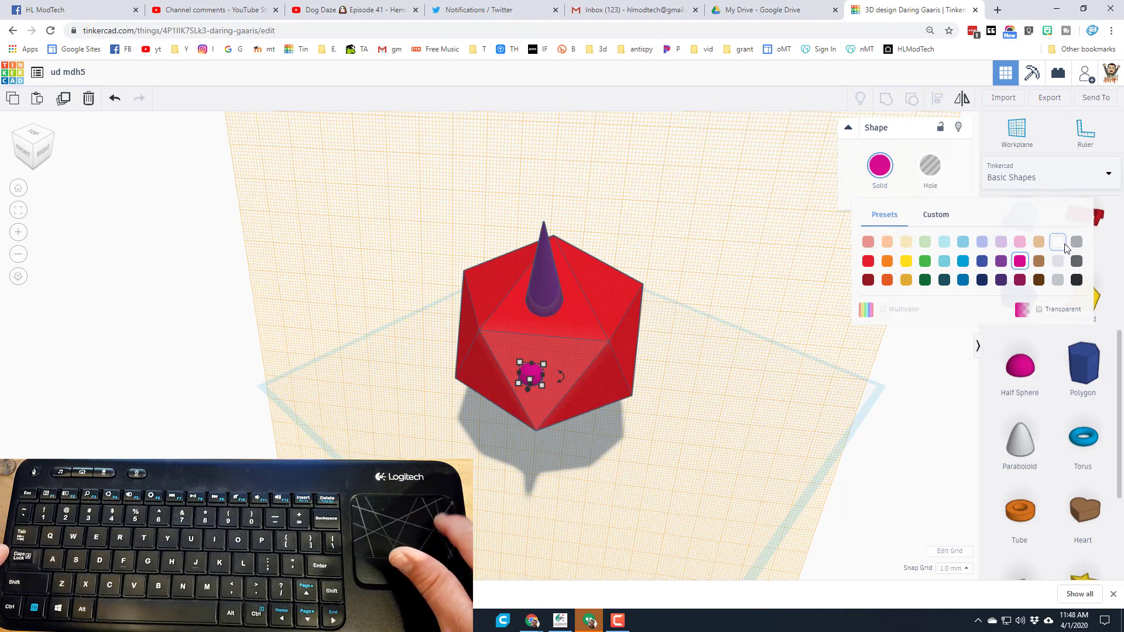
left_click(1061, 245)
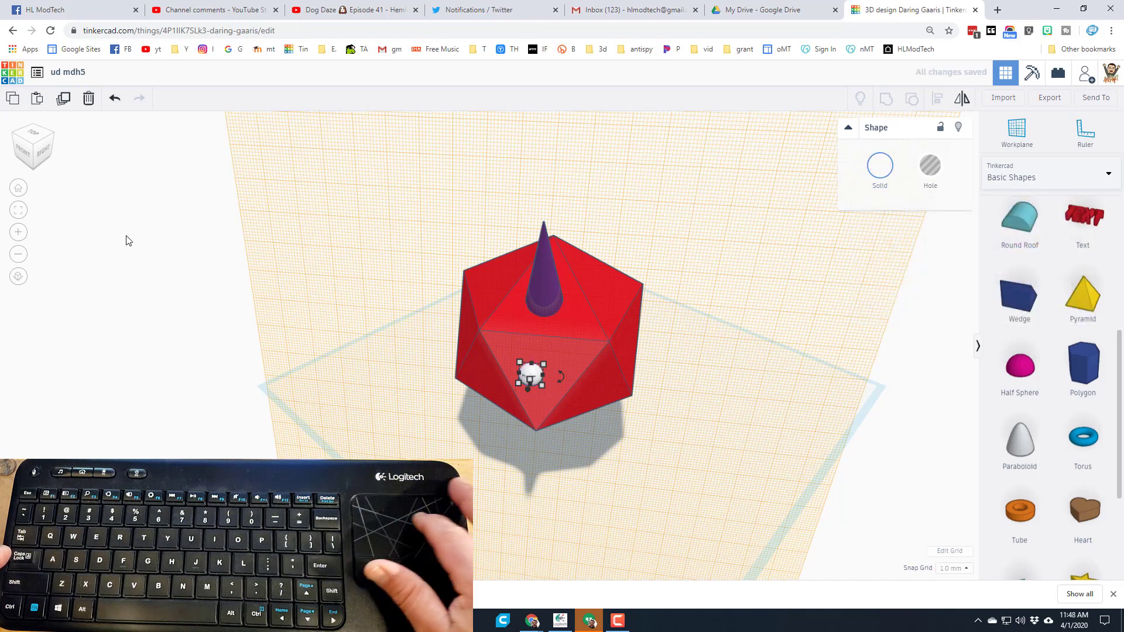
Set the white half sphere's height to 3 mm and seat its flat side back on the icosahedron face
left_click(18, 211)
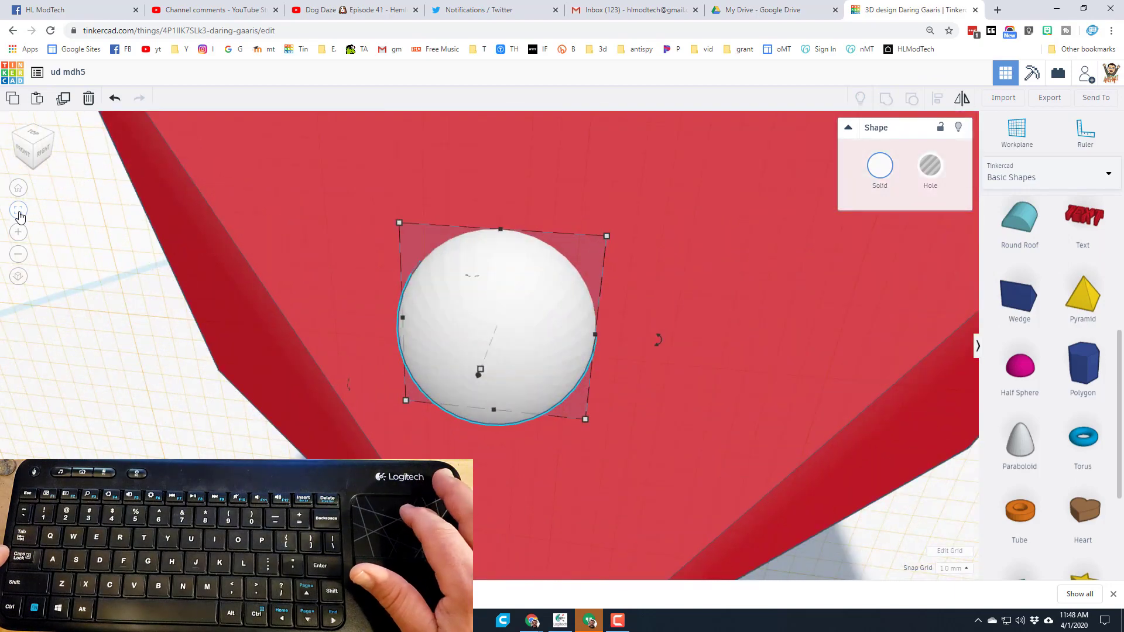
left_click(53, 137)
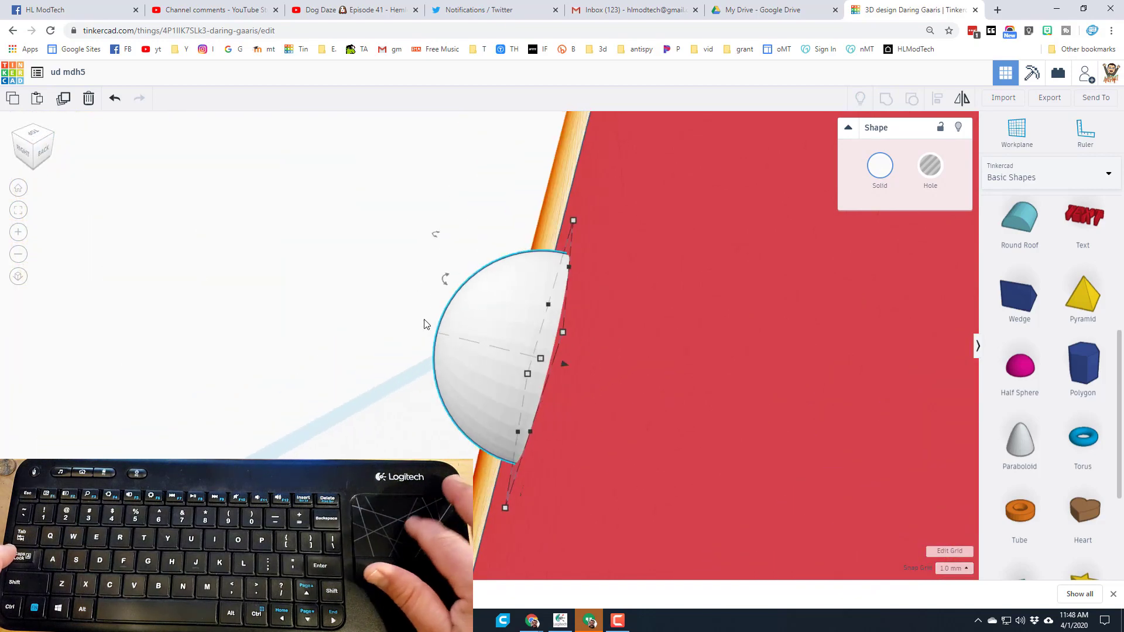
mouse_move(539, 358)
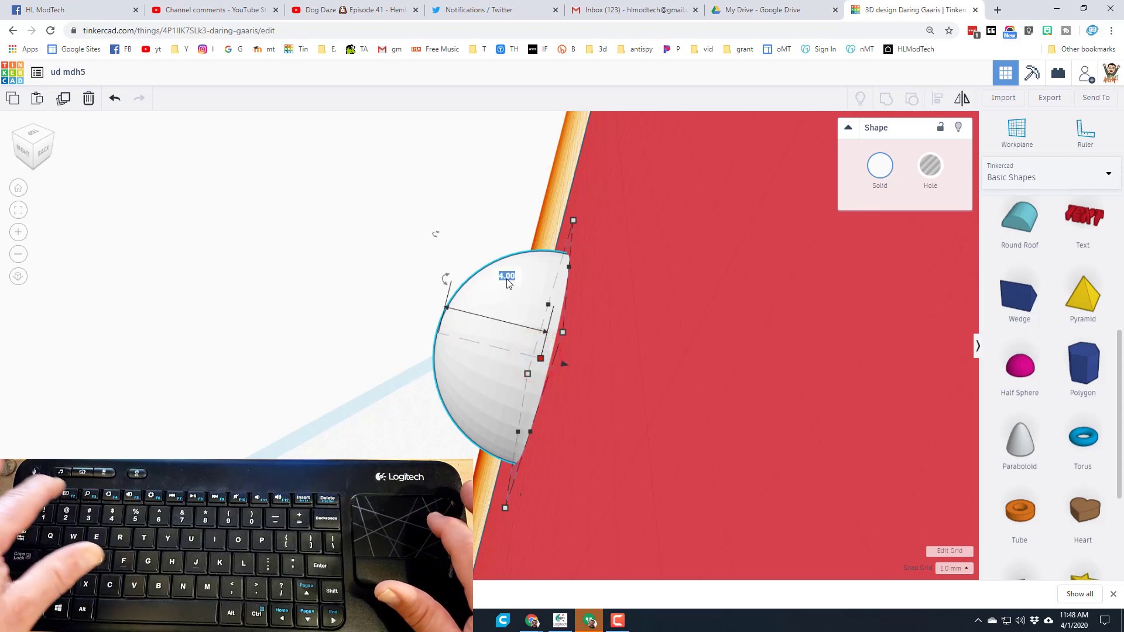
type("3")
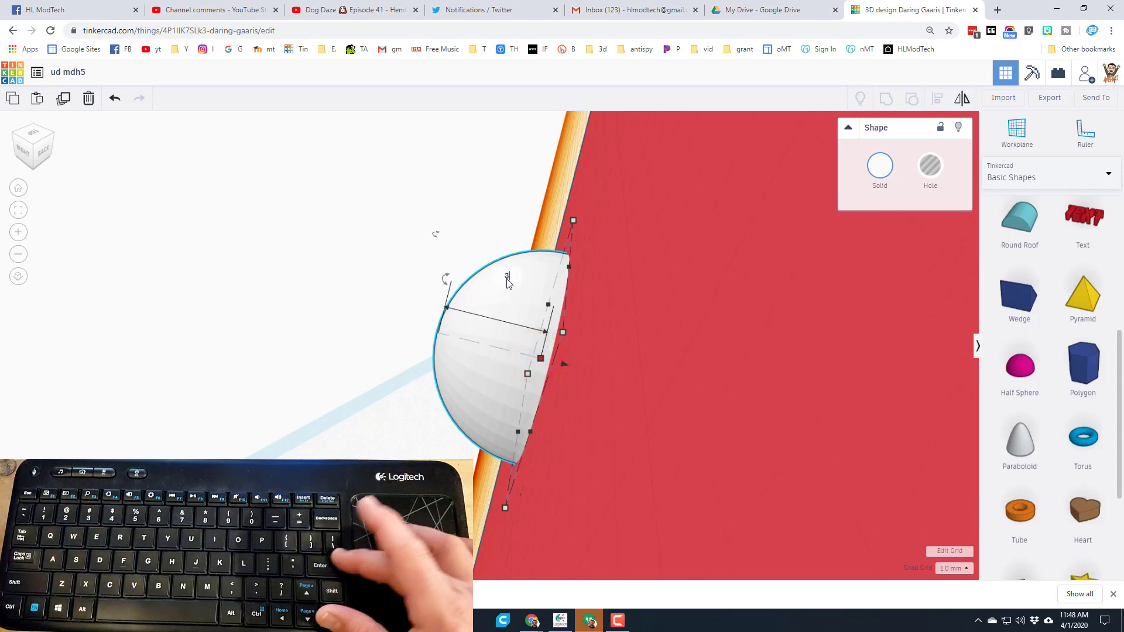
key("Return")
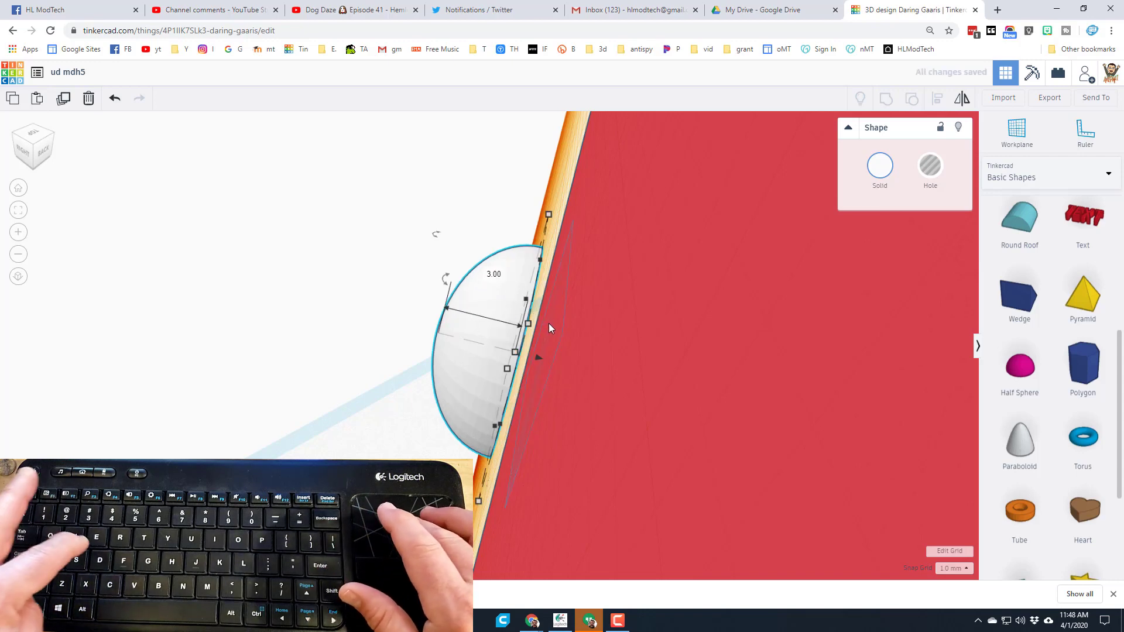
key("Right")
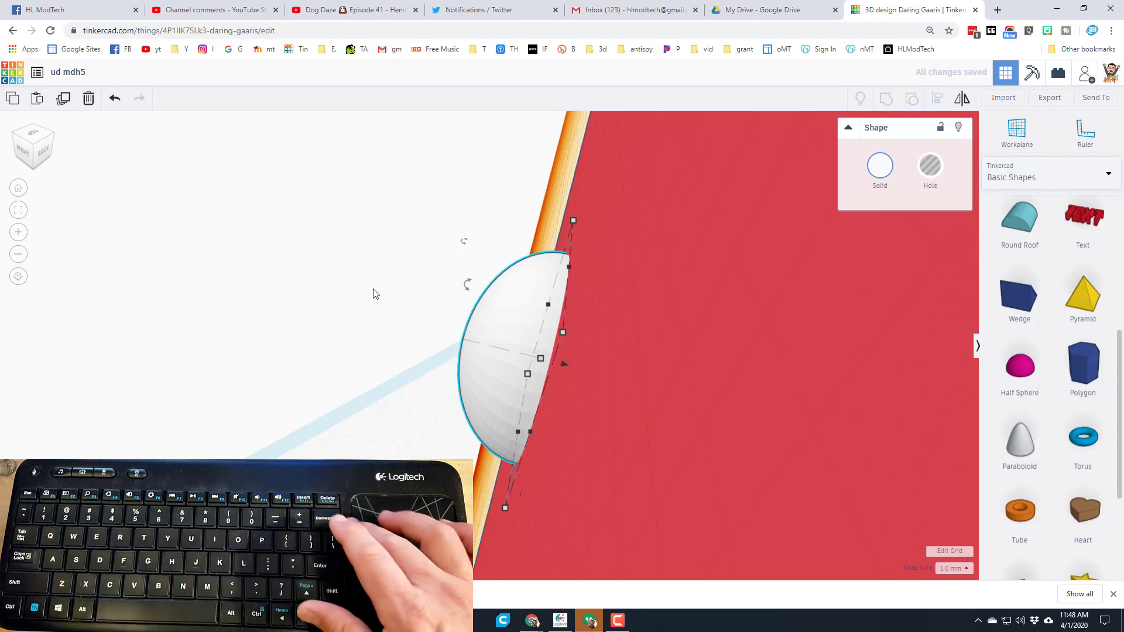
Place a paraboloid on the same triangular face as the half sphere and colour it black
left_click(13, 139)
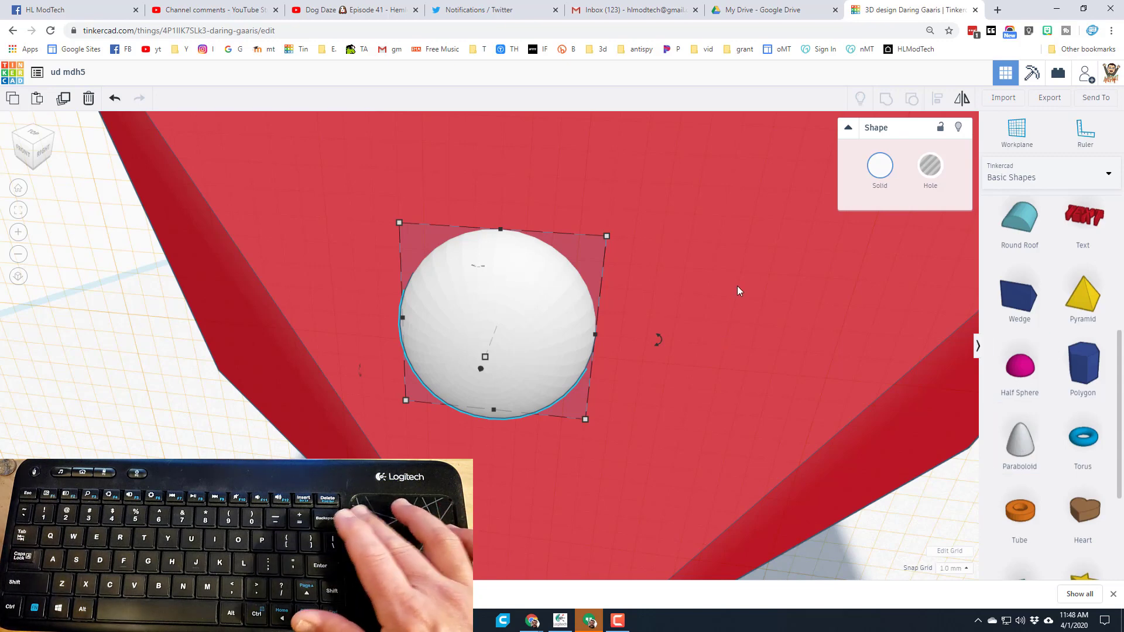
left_click(1011, 448)
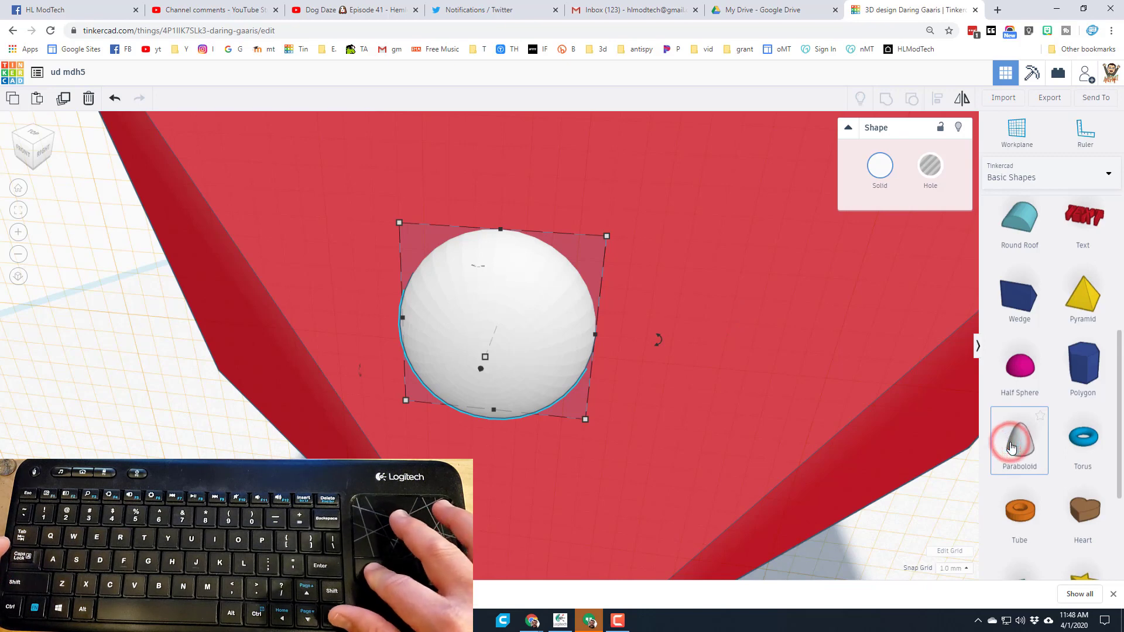
left_click(639, 350)
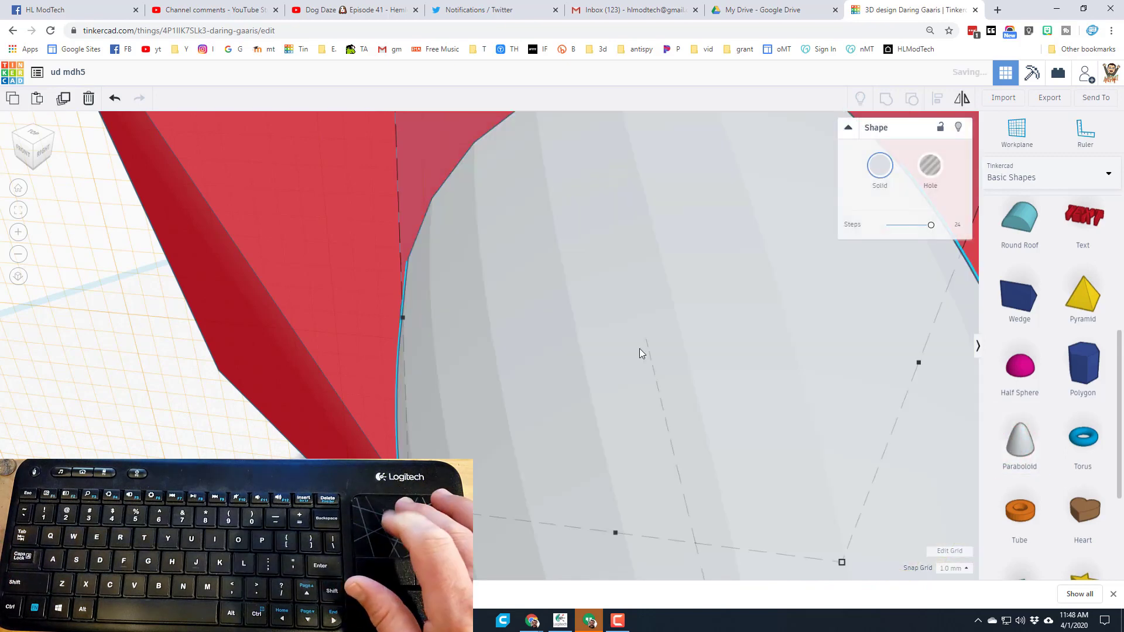
left_click(881, 171)
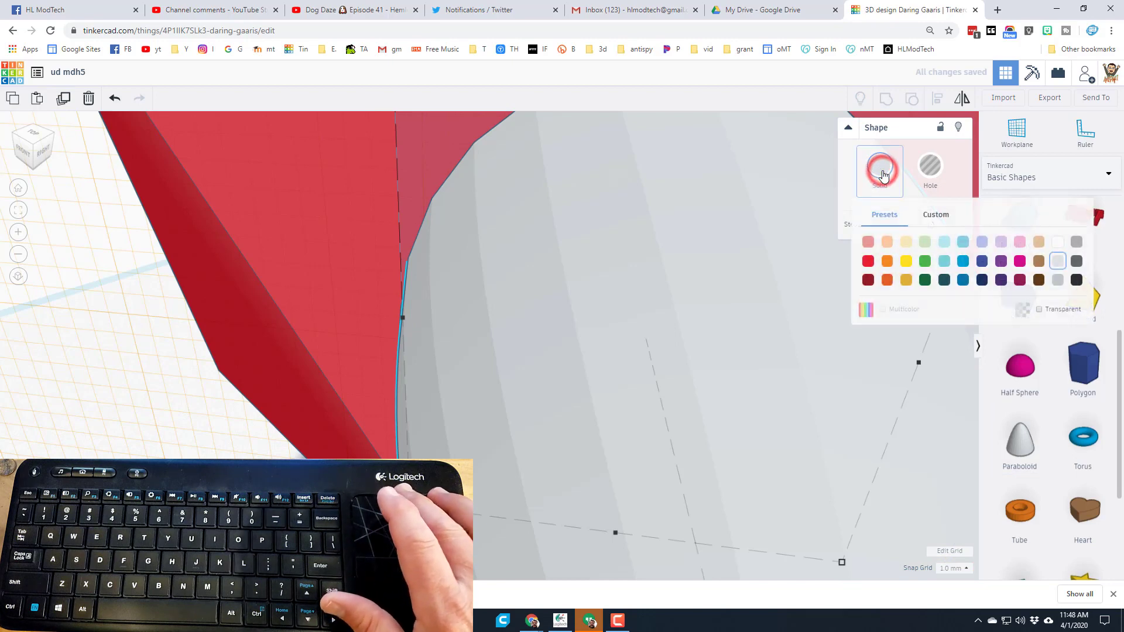
left_click(1077, 280)
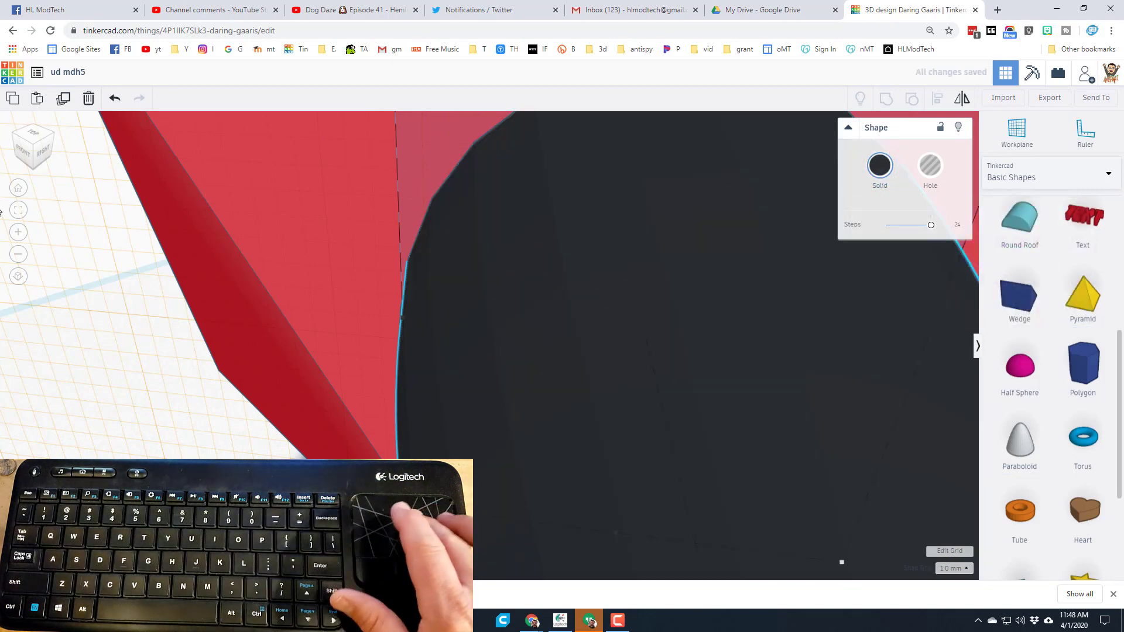
Scale the black paraboloid uniformly to 5 mm by 5 mm
left_click(18, 211)
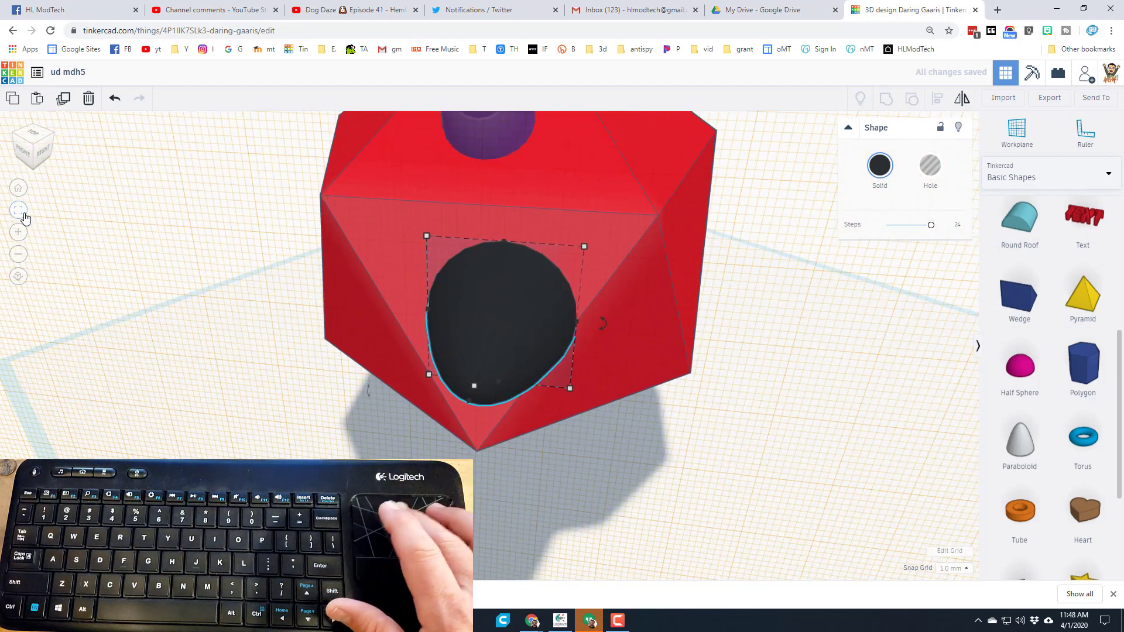
mouse_move(572, 387)
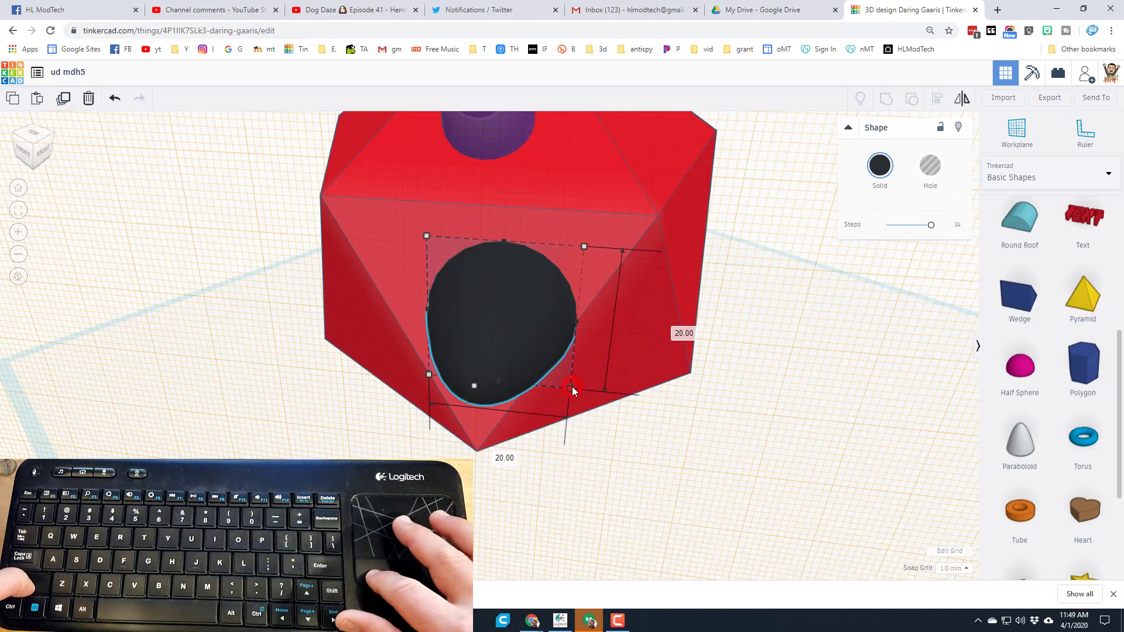
left_click_drag(571, 386, 529, 352)
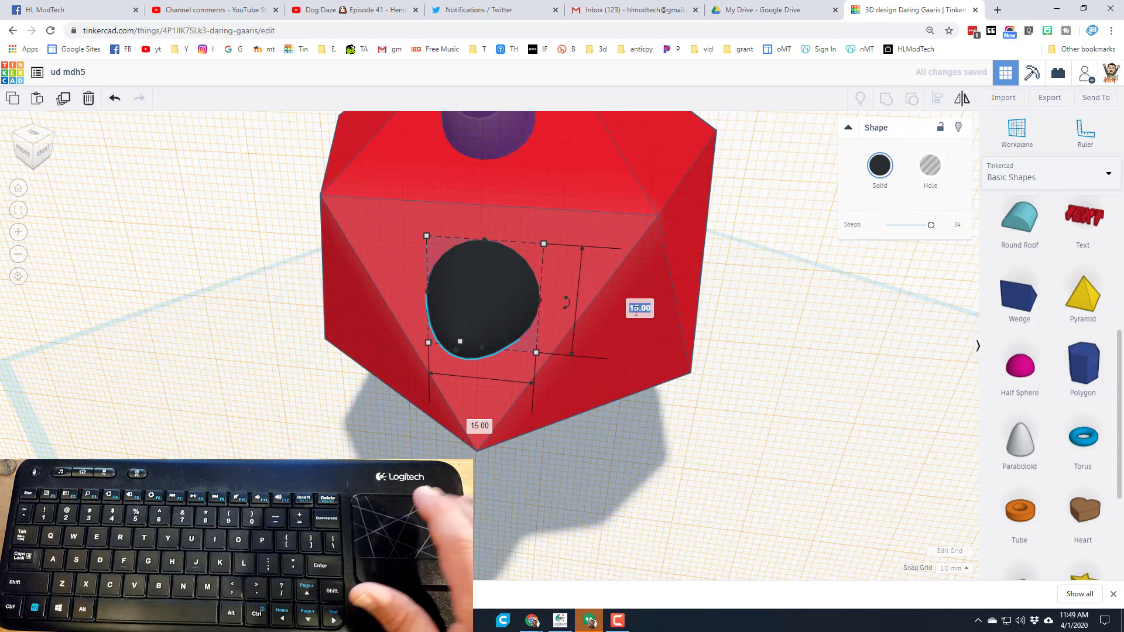
type("5")
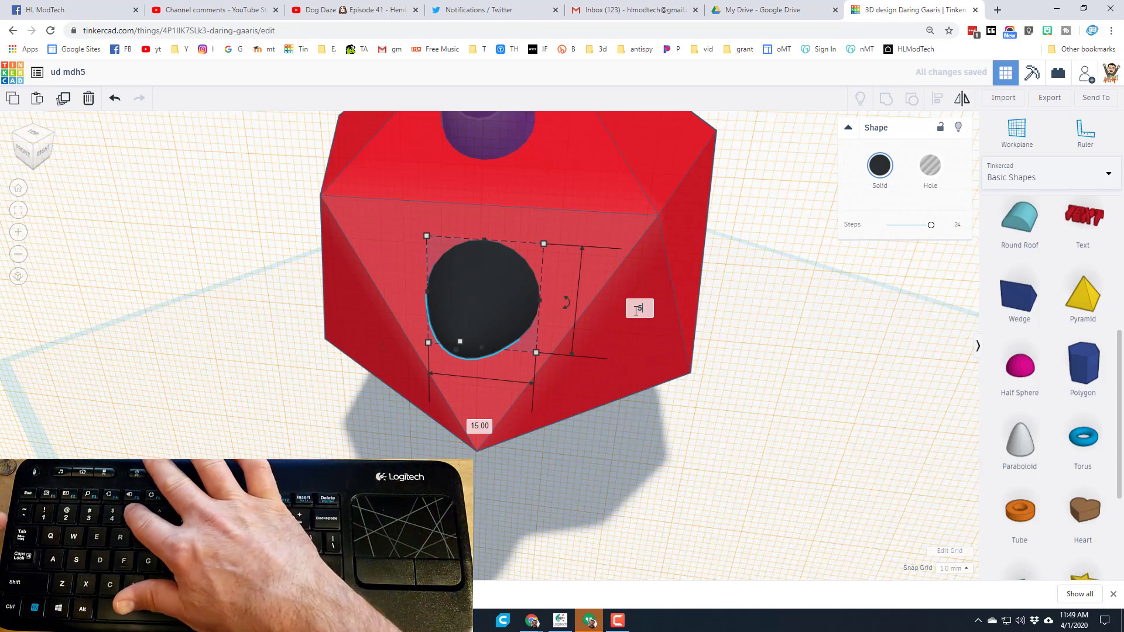
key("Return")
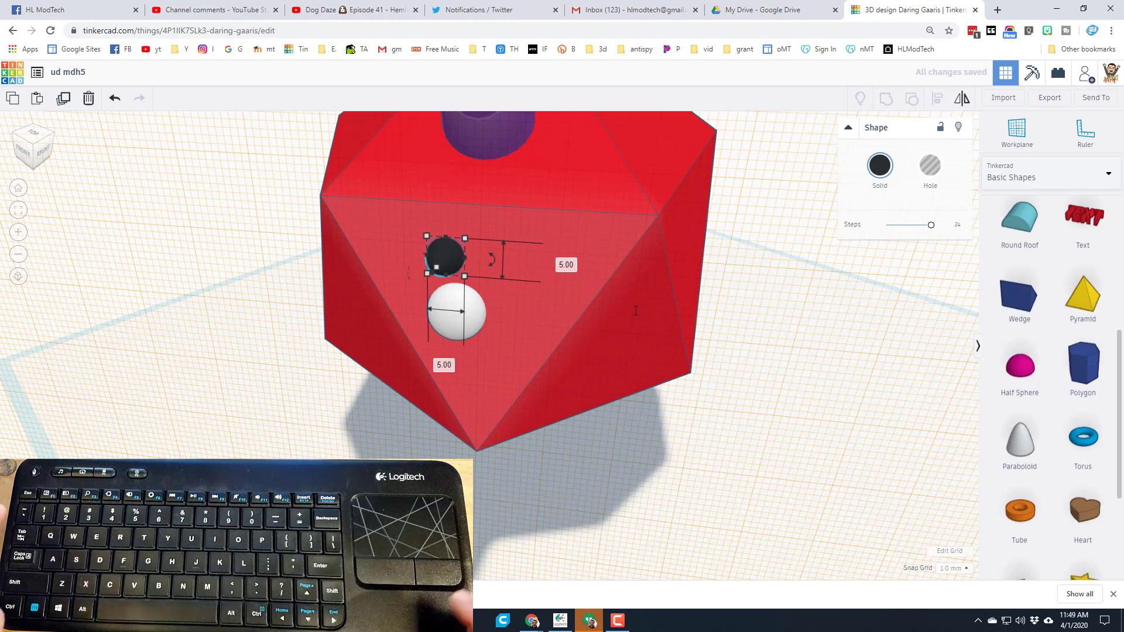
Move the black paraboloid along the face onto the middle of the white half sphere as a pupil
key("ctrl+Down")
key("ctrl+Down")
key("Down")
key("Down")
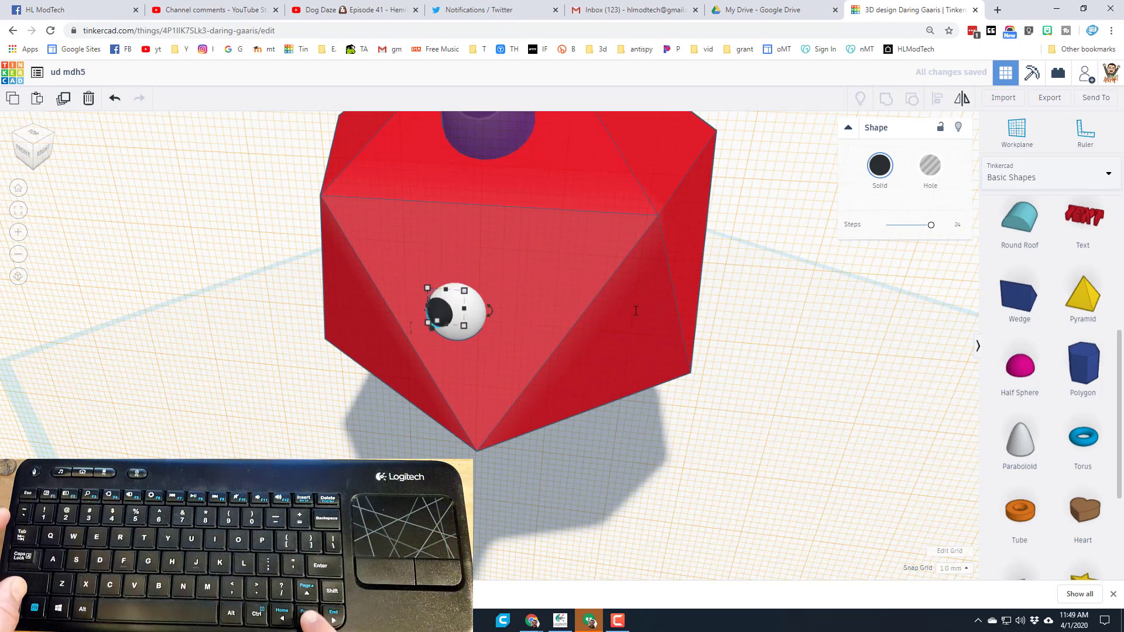
key("Right")
key("Right")
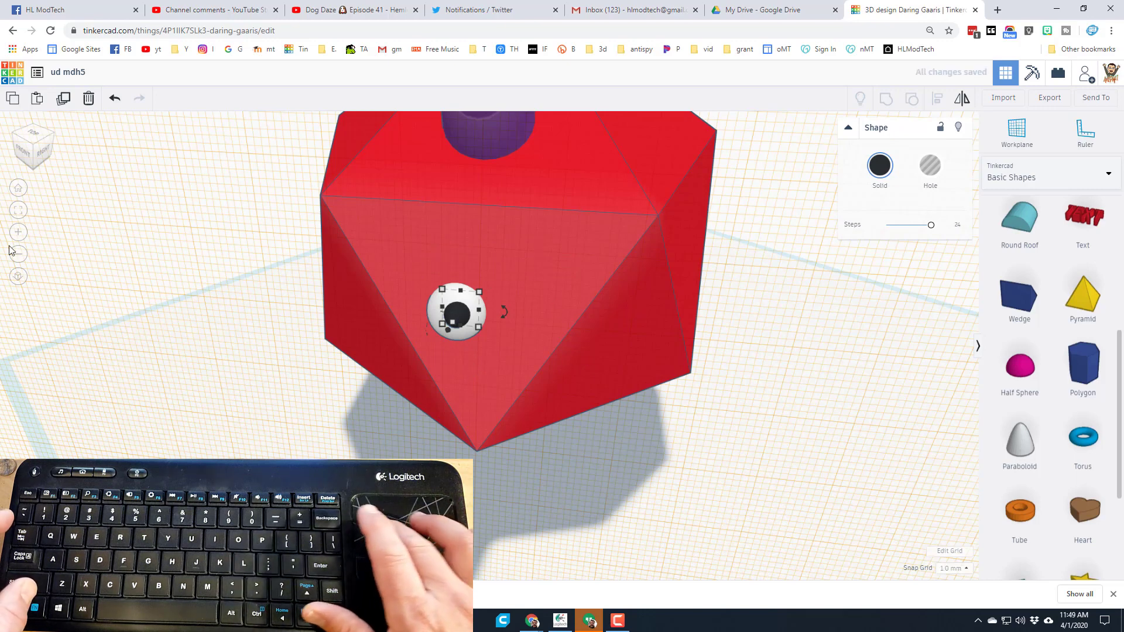
Set the black pupil's height to 4 mm
left_click(18, 211)
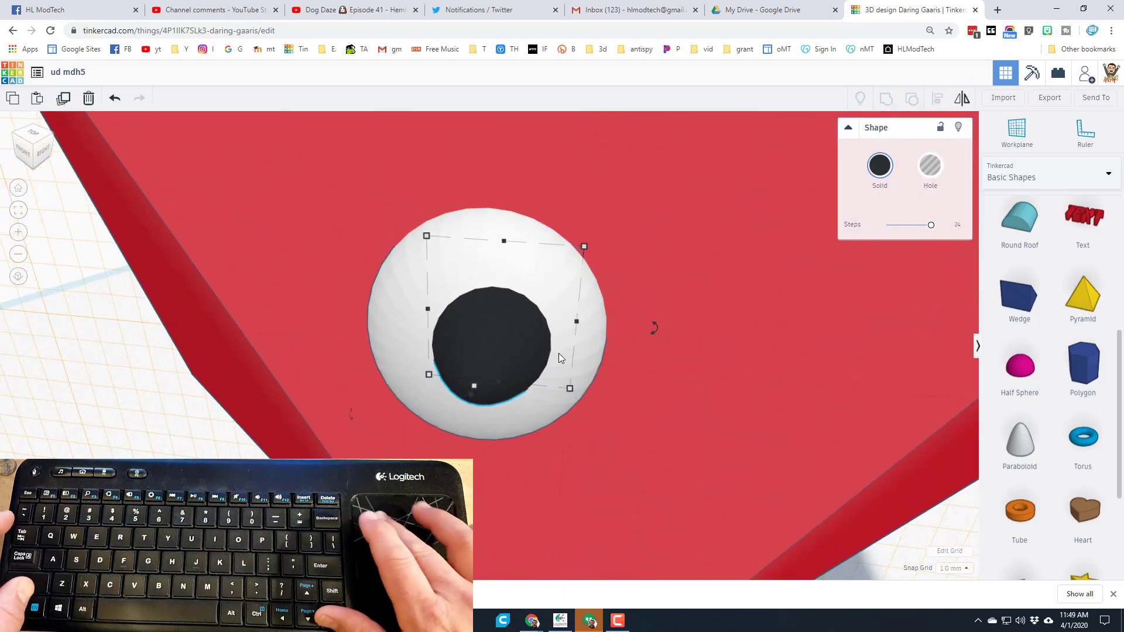
left_click(52, 134)
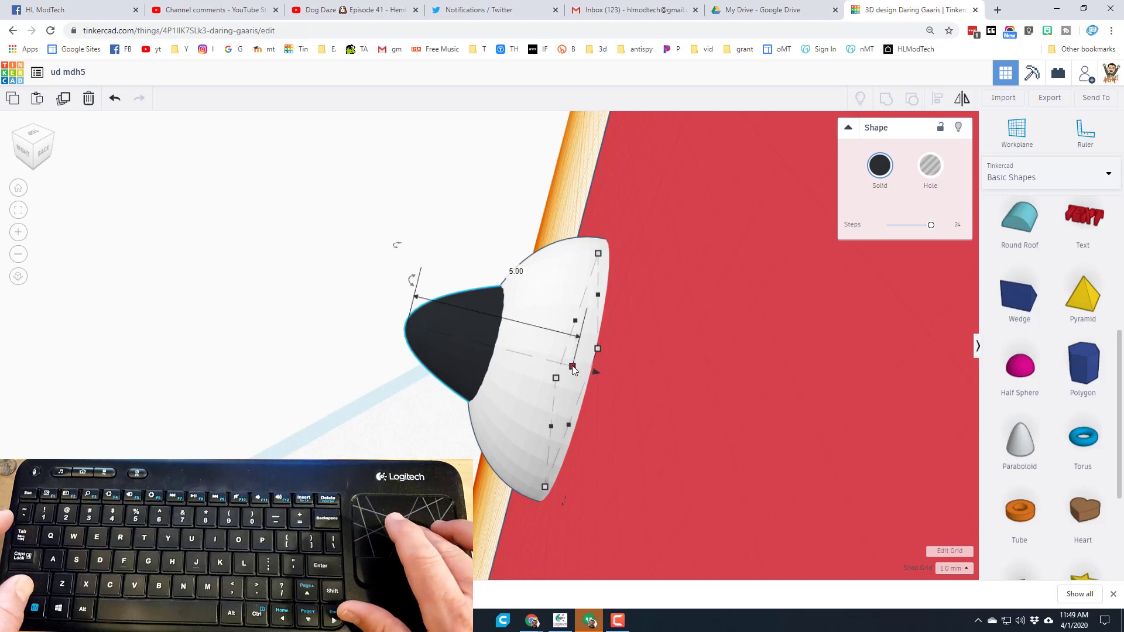
left_click(511, 269)
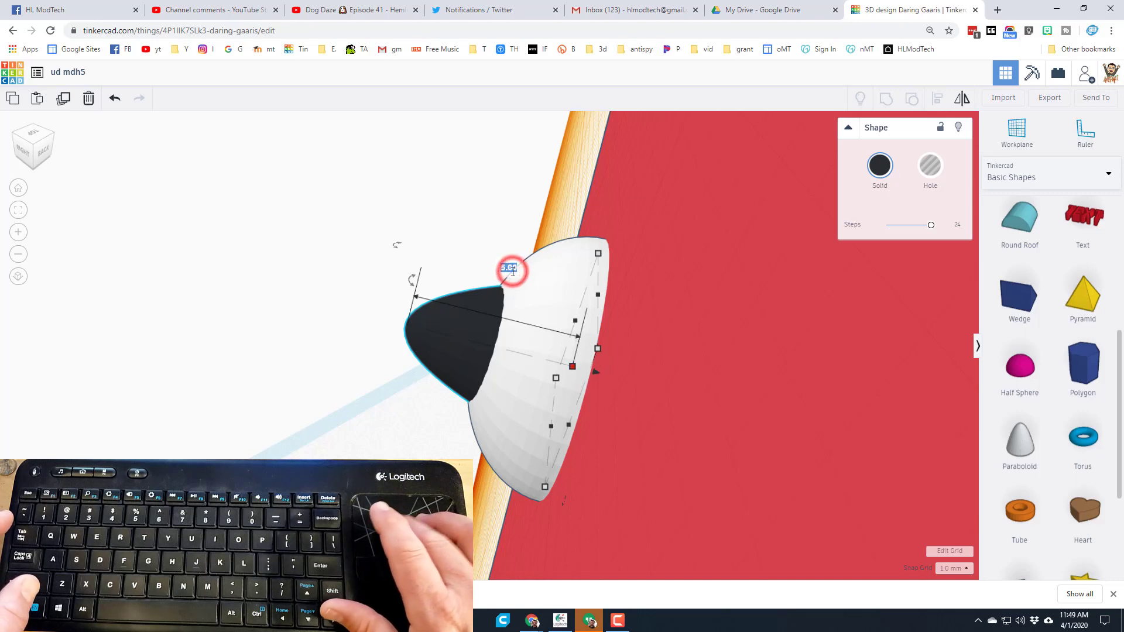
type("4")
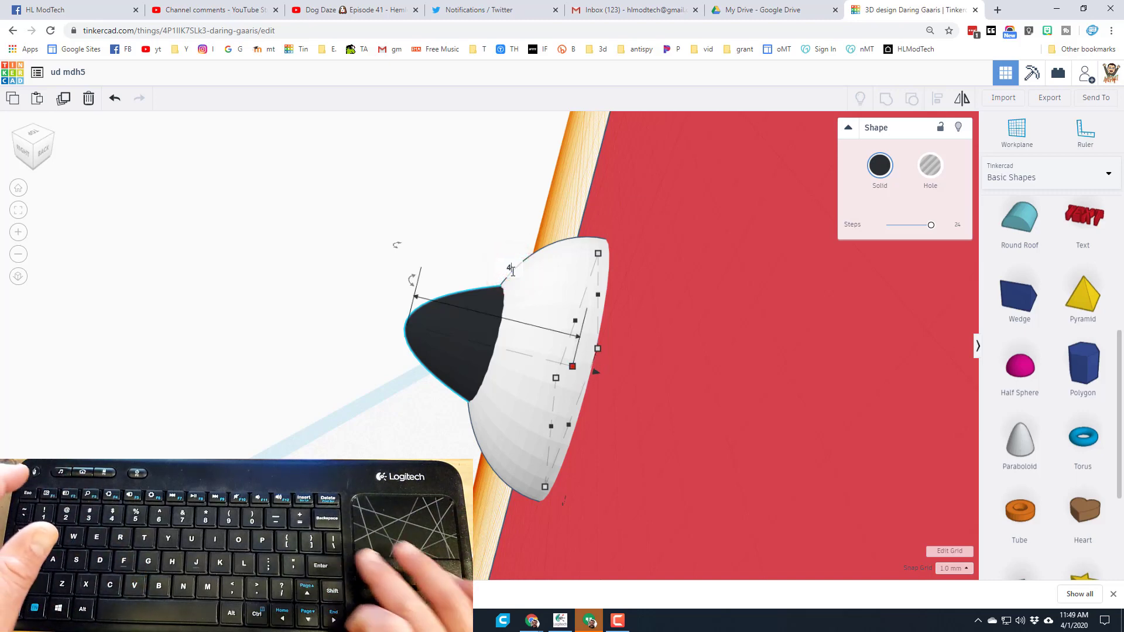
key("Return")
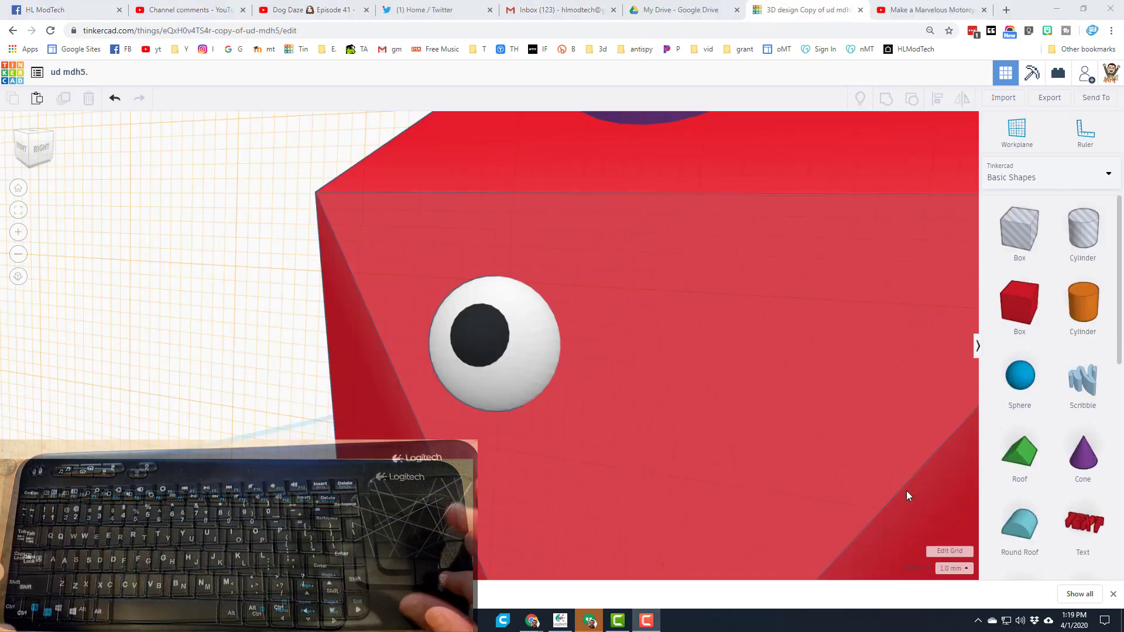
Group the white half sphere with the black pupil and set the grouped eye to Multicolor
left_click(33, 140)
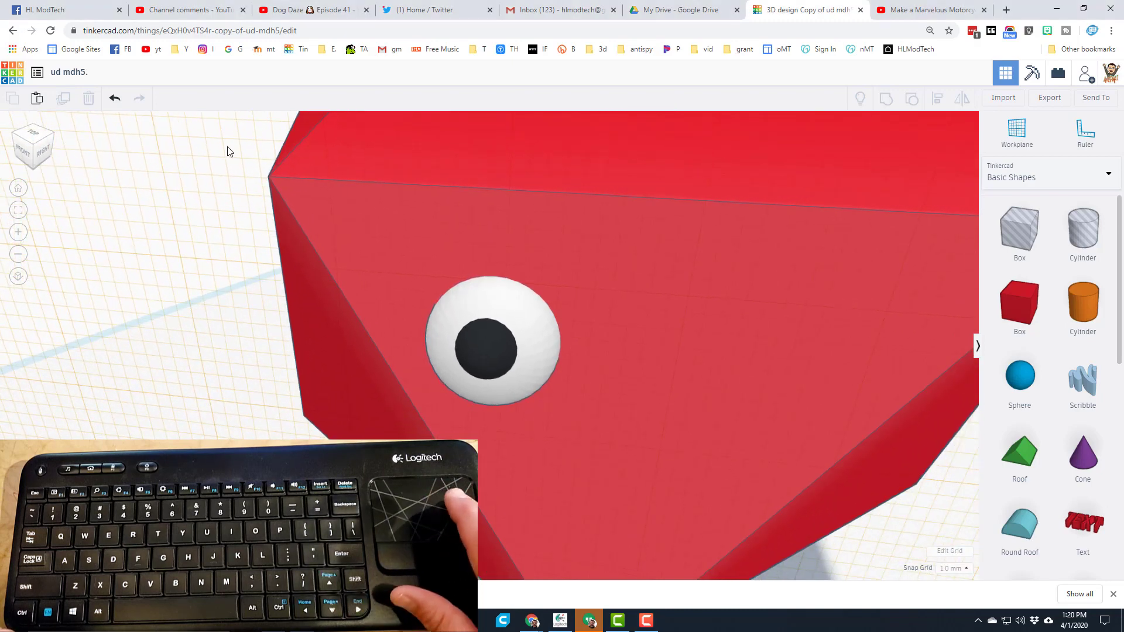
left_click(494, 161)
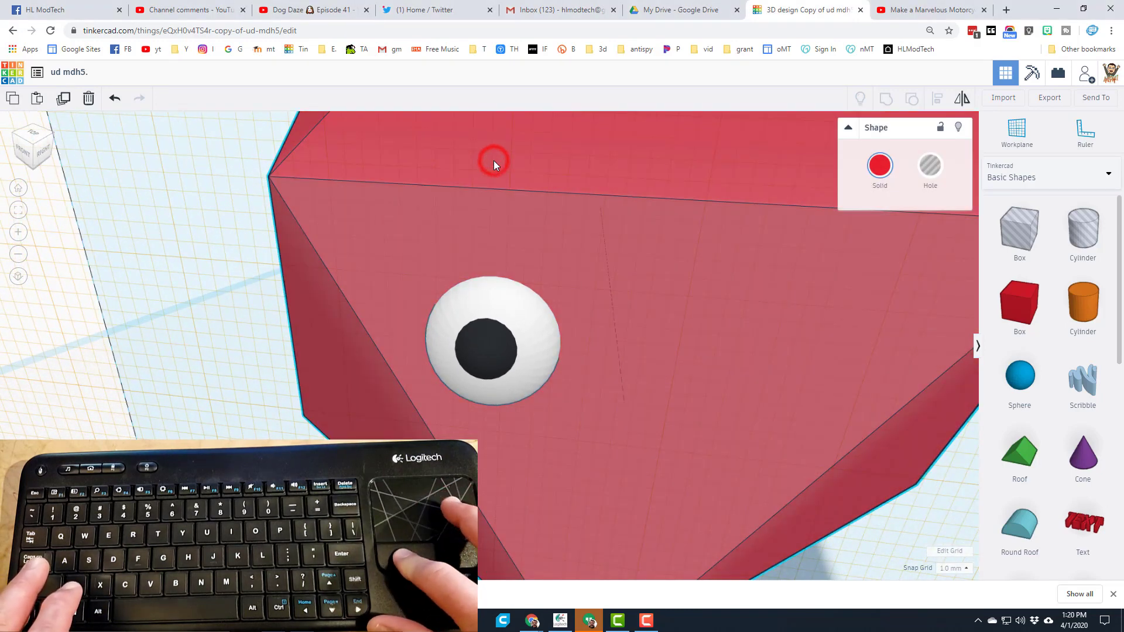
left_click_drag(493, 161, 264, 144, "ctrl")
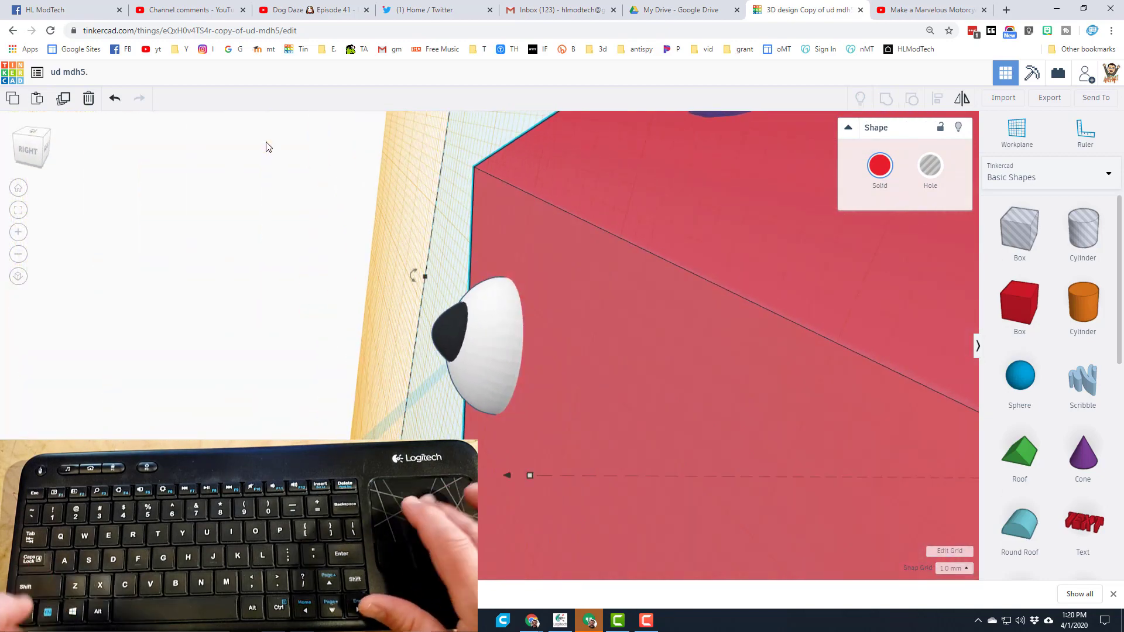
left_click(478, 321)
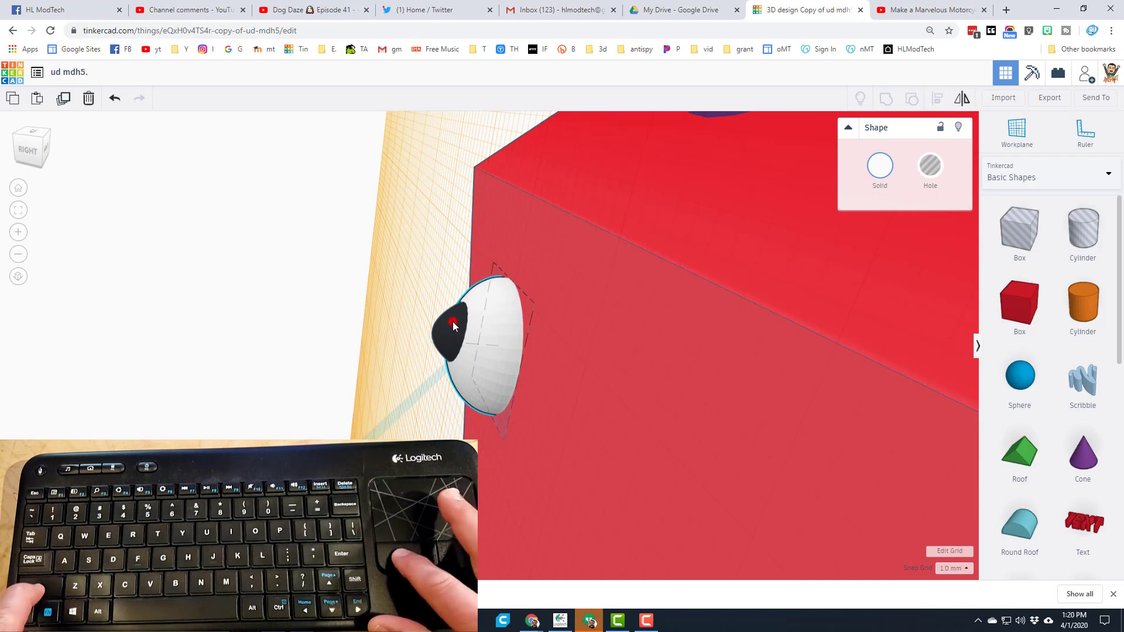
left_click(452, 323, "shift")
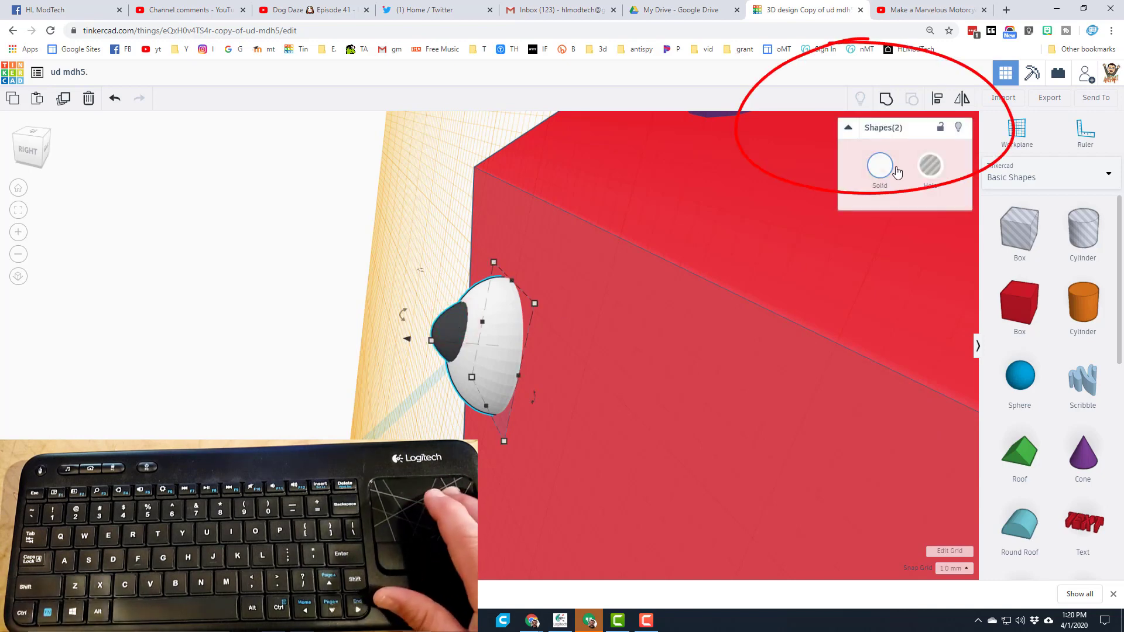
left_click(887, 103)
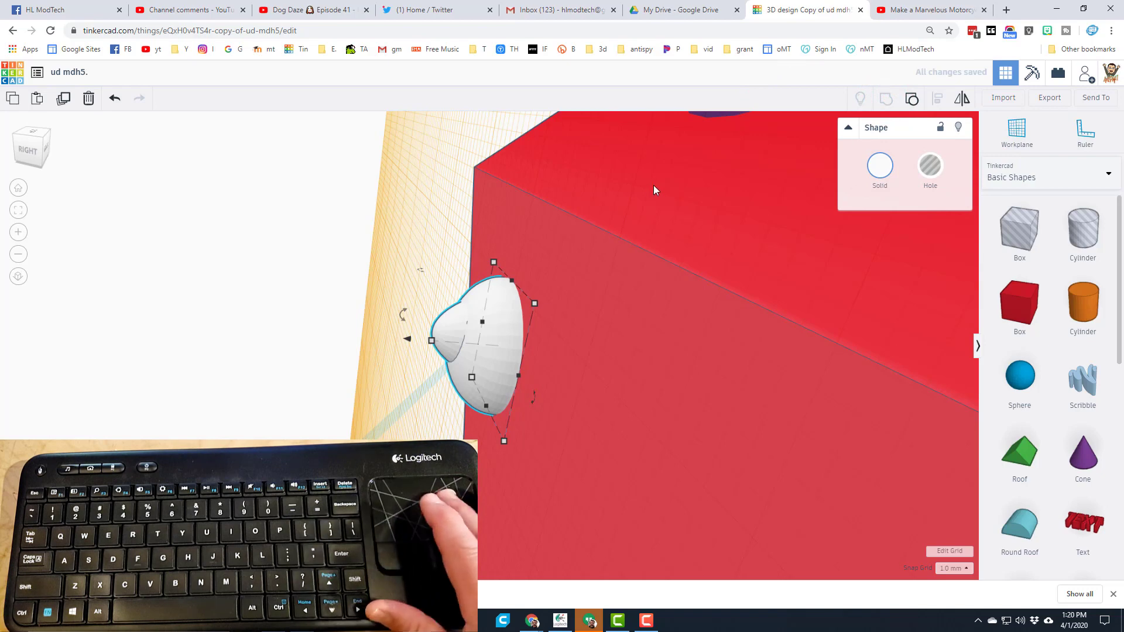
left_click(880, 170)
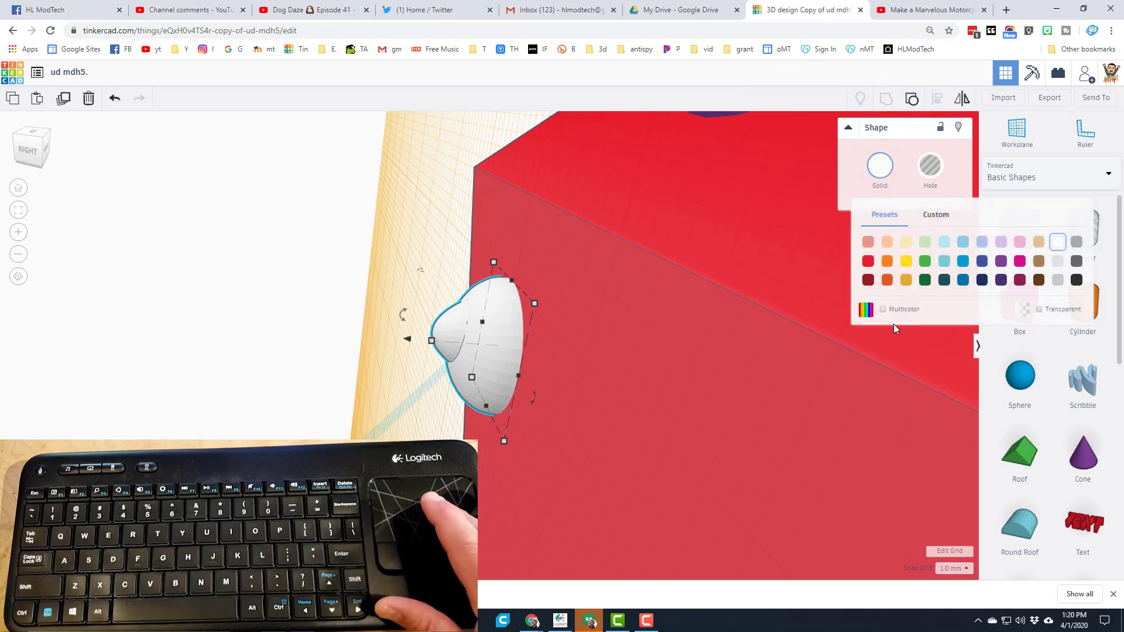
left_click(882, 310)
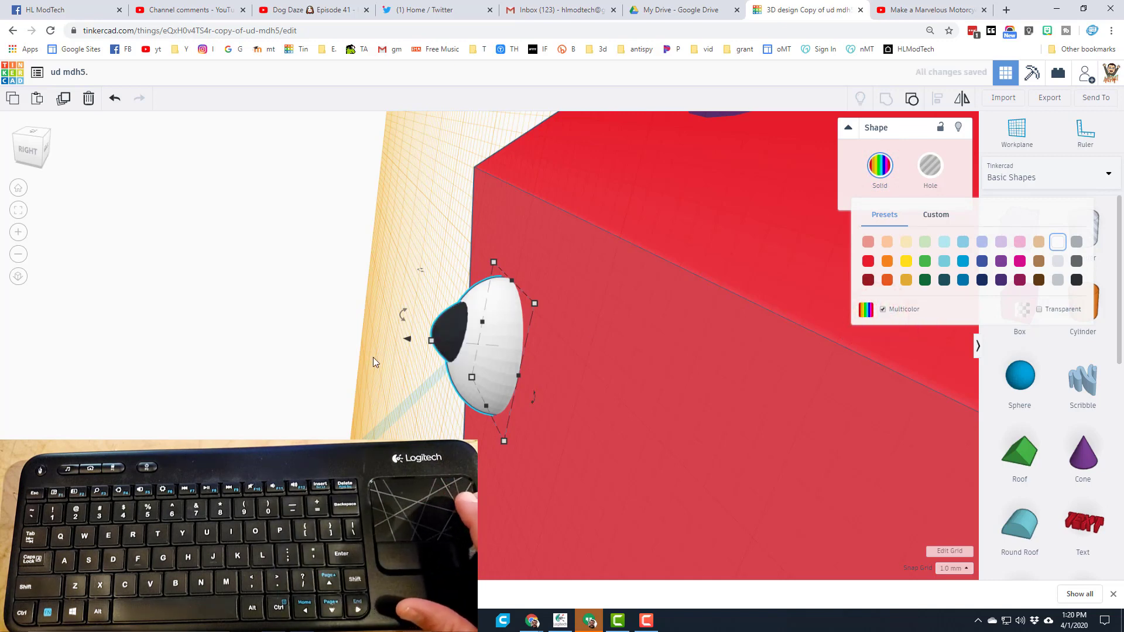
Duplicate the grouped eye and move the copy sideways along the same face until it sits beside the original
right_click_drag(374, 357, 616, 339)
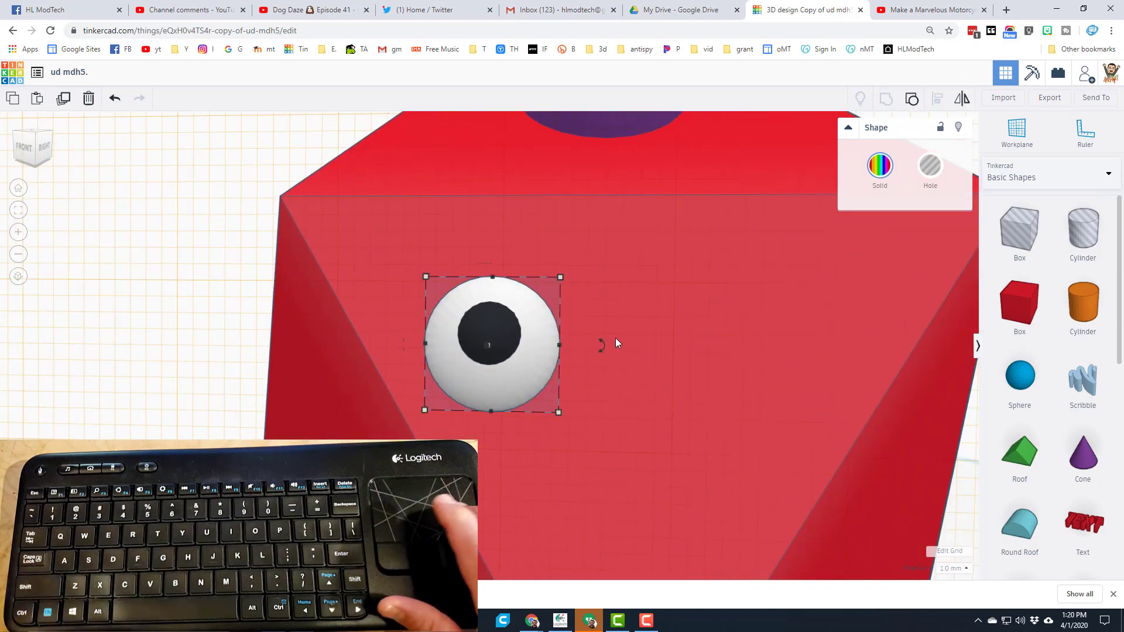
left_click(19, 256)
left_click(18, 255)
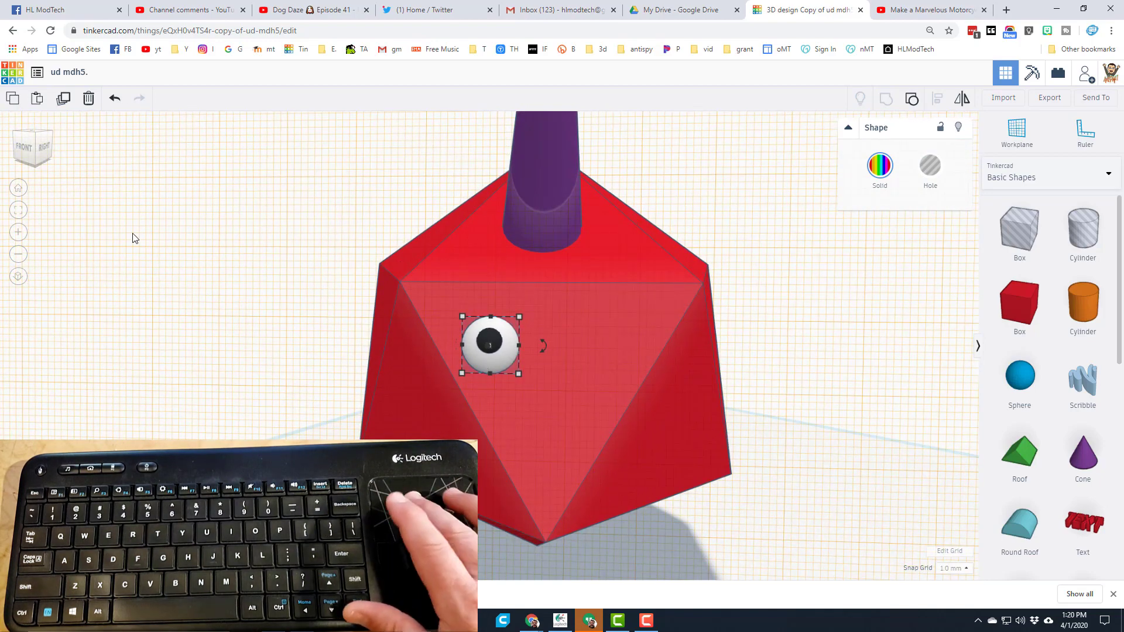
left_click(61, 101)
key("Right")
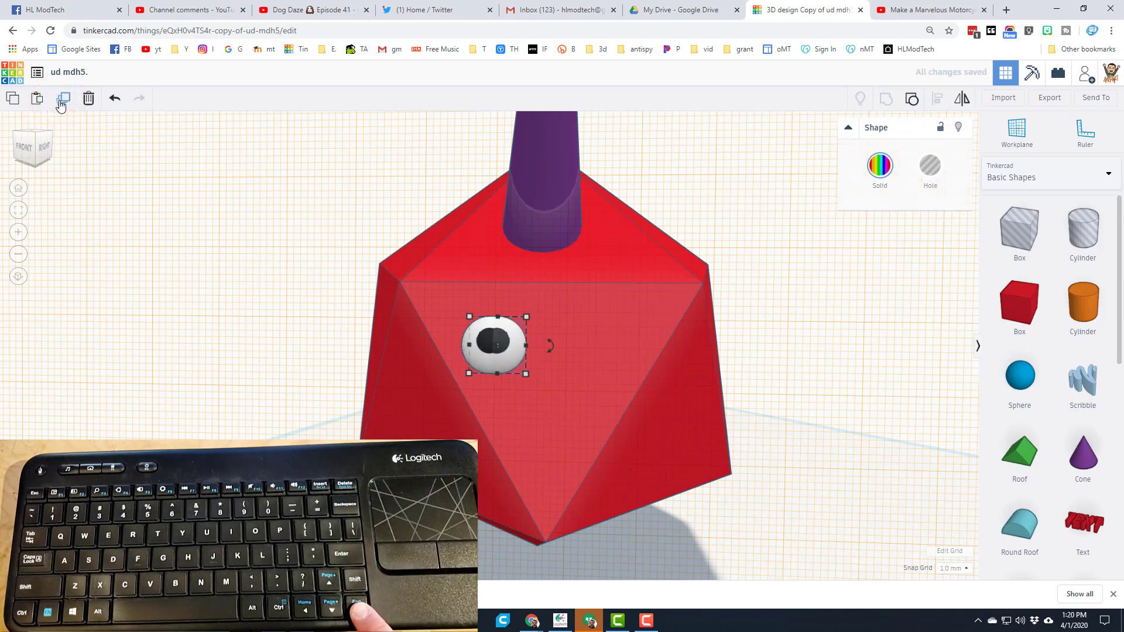
key("Right")
key("Right")
key("Right")
key("Right")
key("Right")
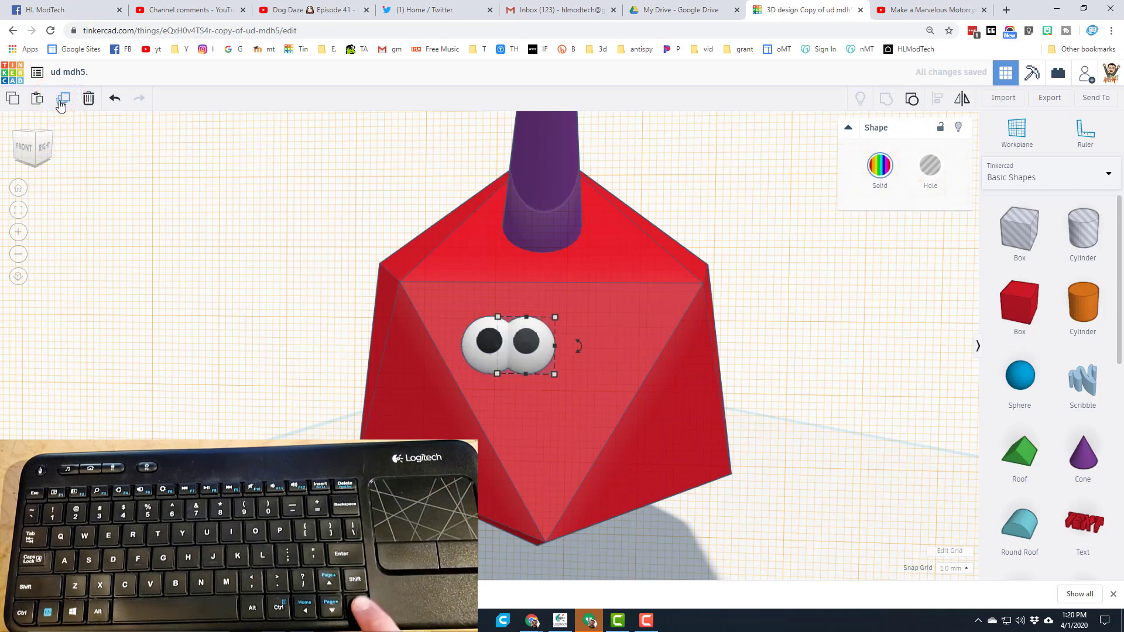
key("Right")
key("Right")
key("Right")
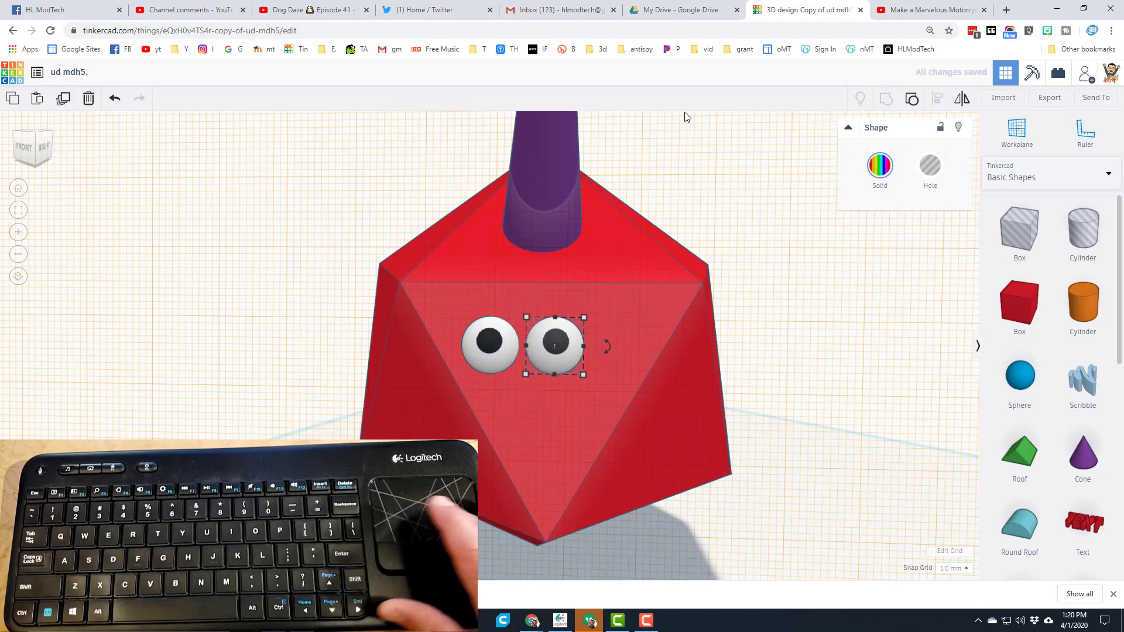
Keep the snap grid at 1.0 mm and move the second eye farther across to the opposite side of the face
left_click(948, 569)
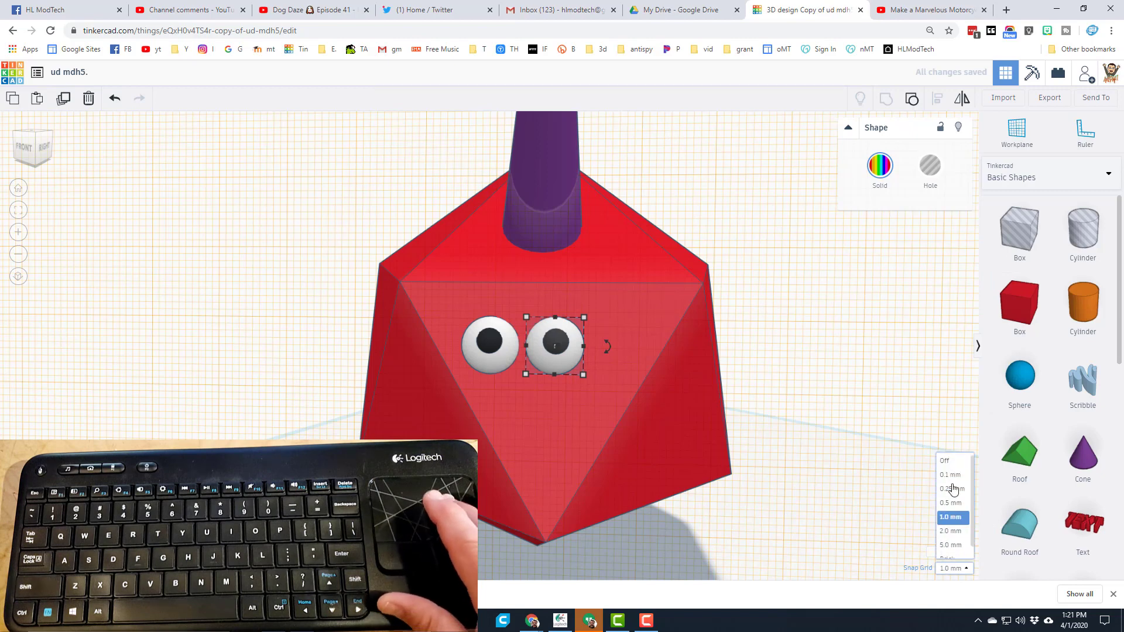
left_click(951, 518)
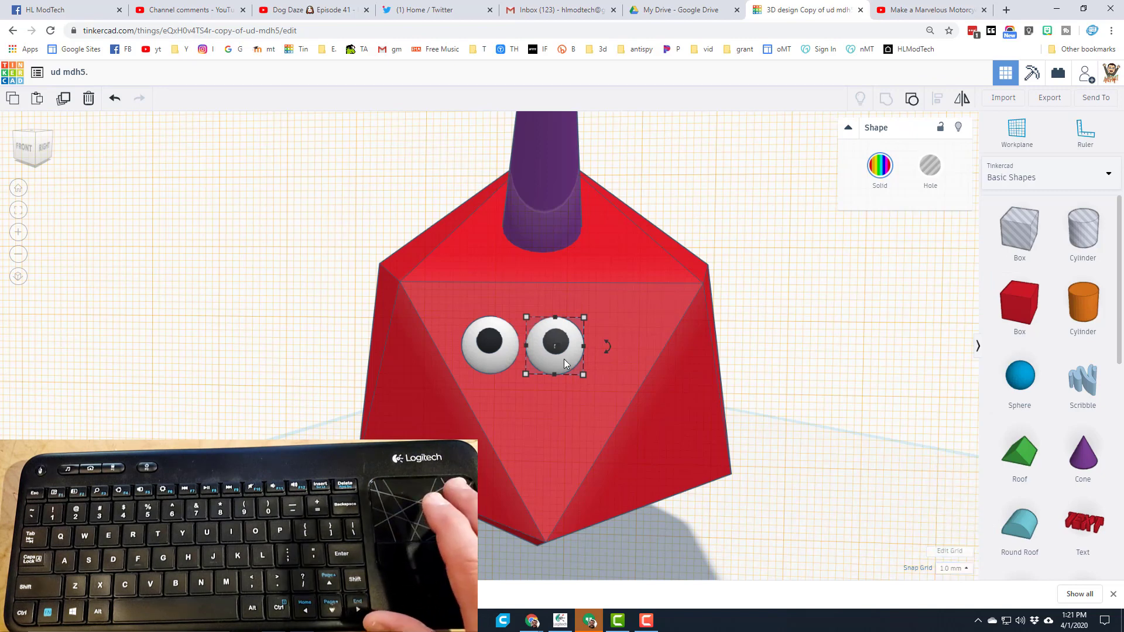
key("Right")
key("Right")
key("Right")
key("Right")
key("Right")
key("Right")
key("Right")
key("Right")
key("Right")
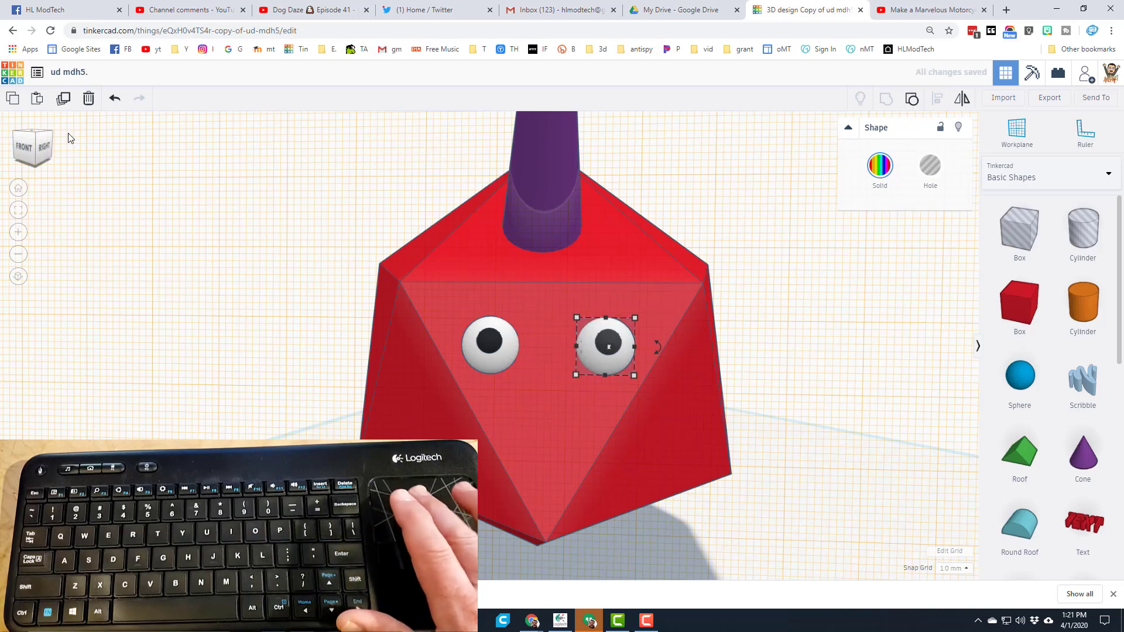
Duplicate the second eye and move the copy back between the other two as a middle eye
left_click(64, 100)
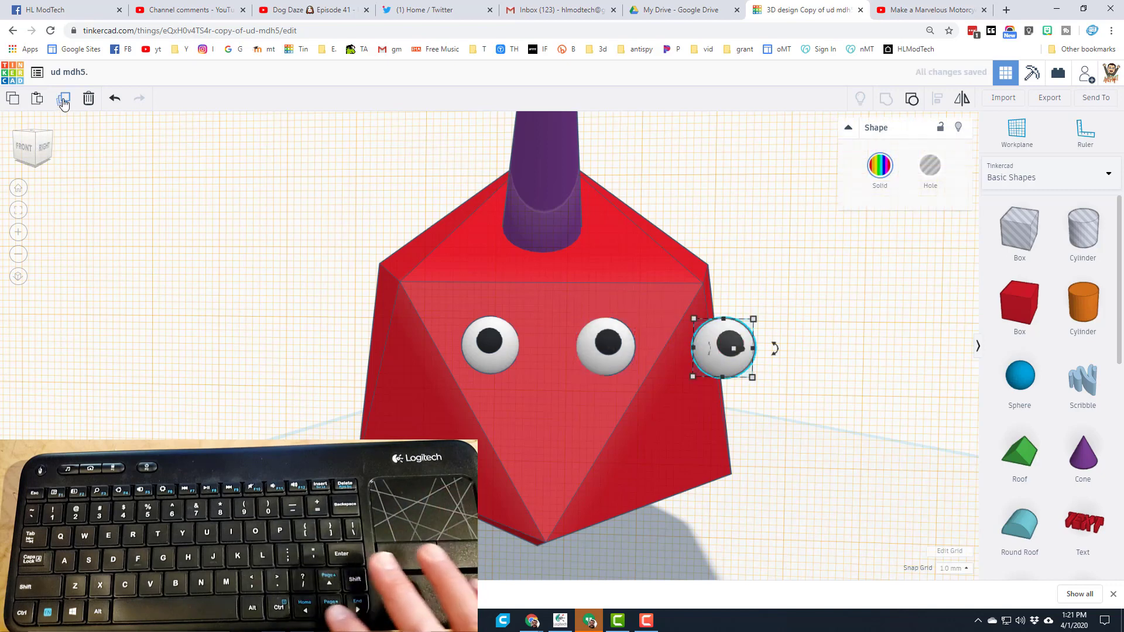
key("Left")
key("Left")
key("Left")
key("Left")
key("Left")
key("Left")
key("Left")
key("Left")
key("Left")
key("Left")
key("Left")
key("Left")
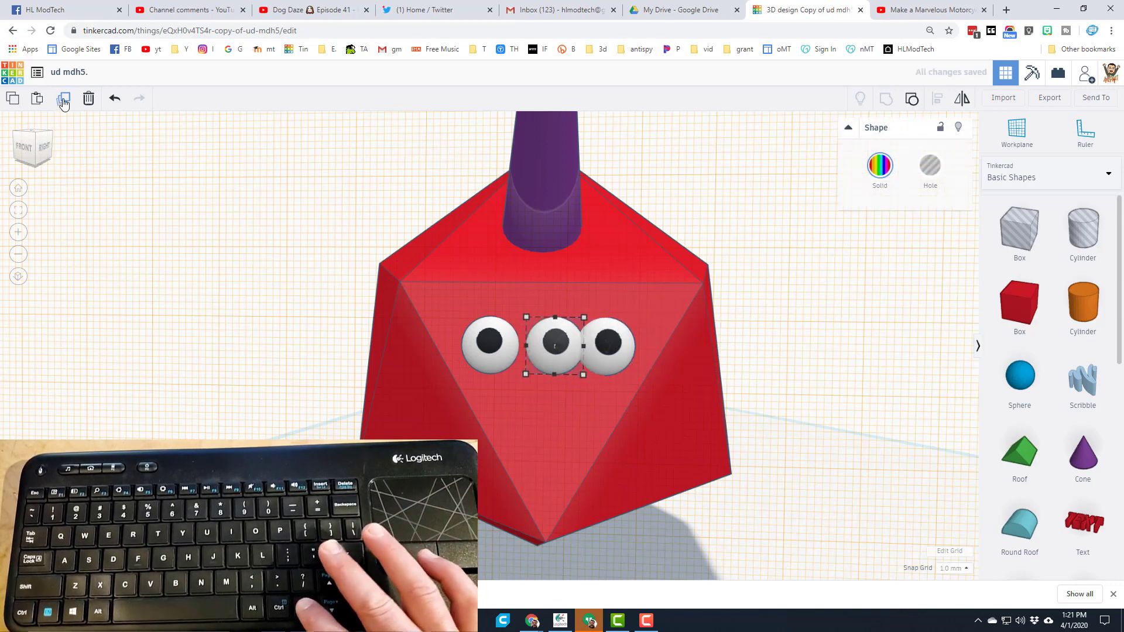
key("Left")
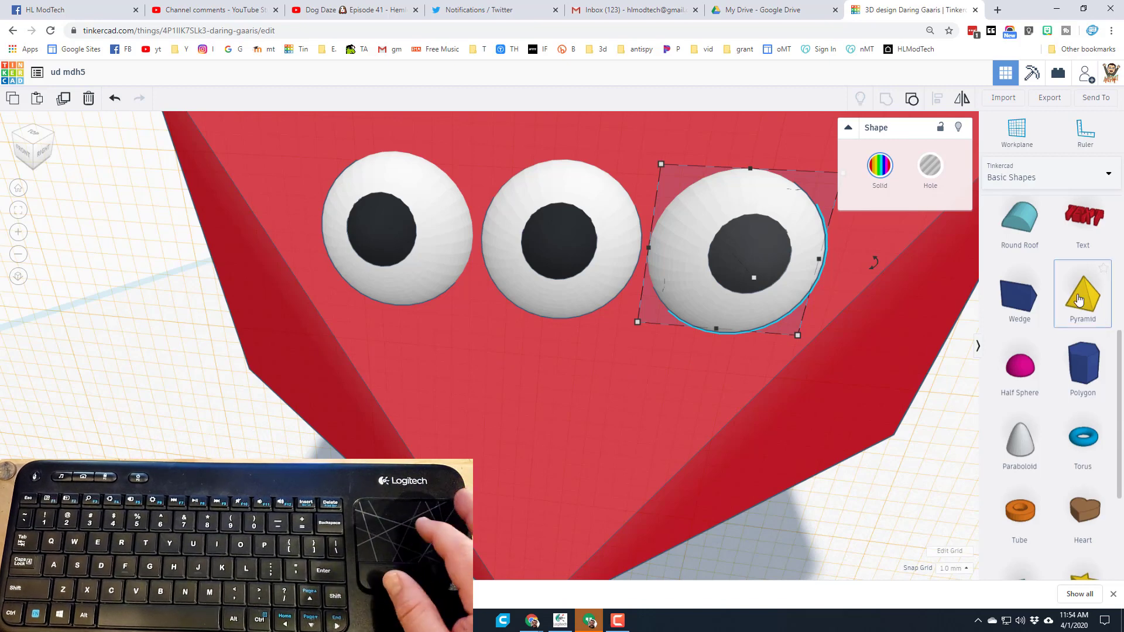
Place a Pyramid on the face below the eyes and scale it down uniformly to nose size
left_click_drag(1080, 300, 593, 326)
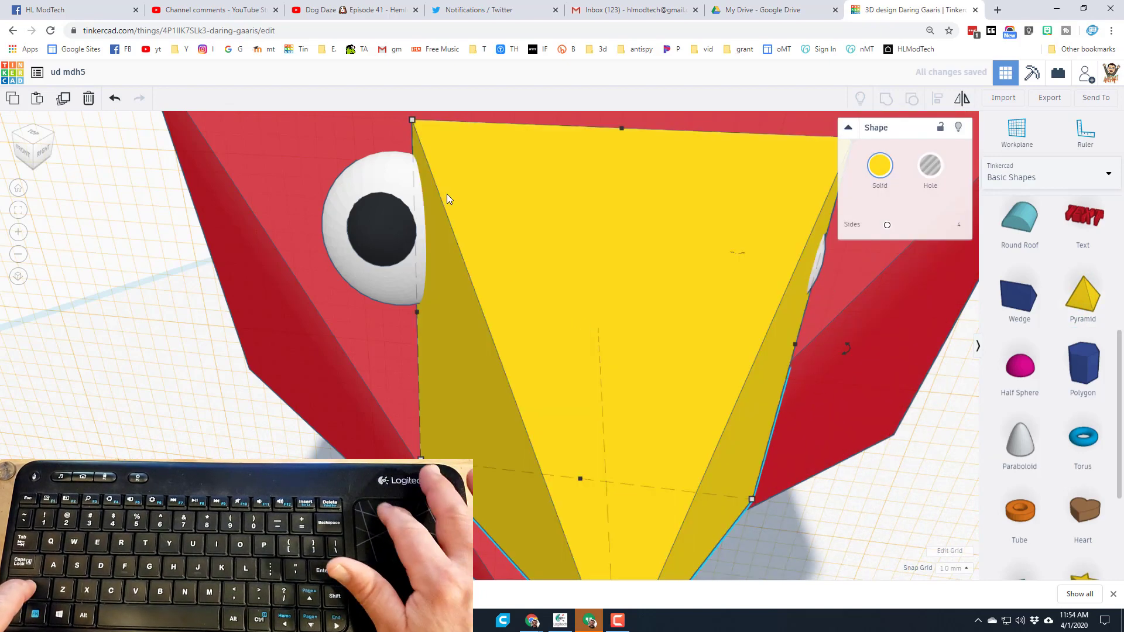
left_click(411, 121)
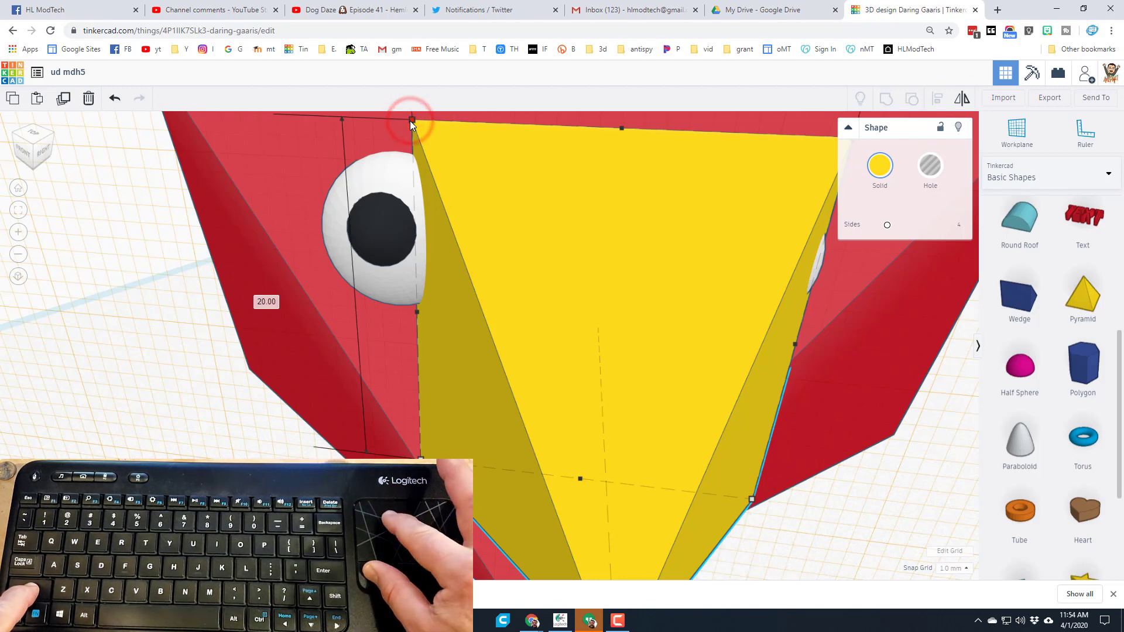
left_click_drag(410, 121, 633, 408, "shift")
Move the pyramid directly beneath the middle eye as a nose and color it green
key("Left")
key("Left")
key("Left")
key("Left")
key("Left")
key("Left")
key("Left")
key("Left")
key("Left")
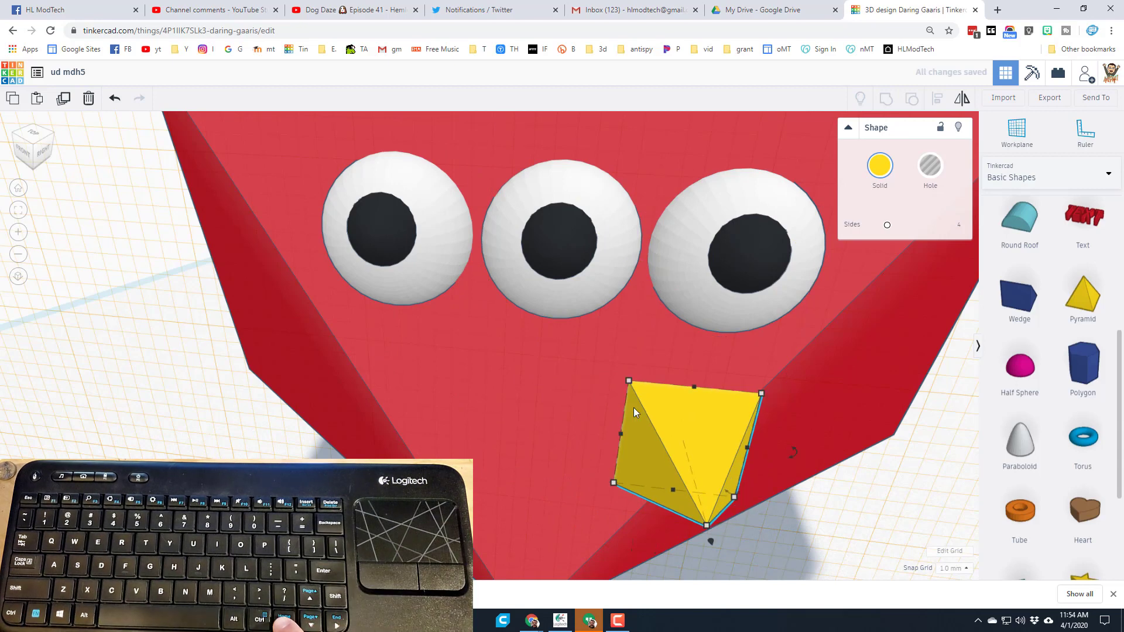
key("Up")
key("Up")
key("Up")
key("Up")
key("Up")
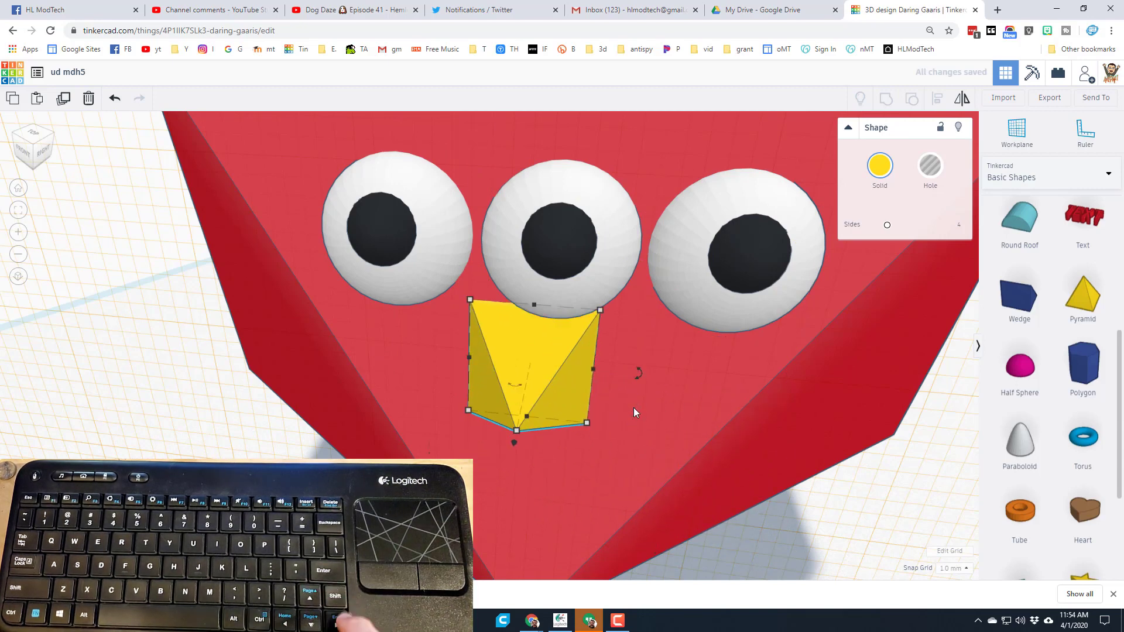
key("Right")
key("Right")
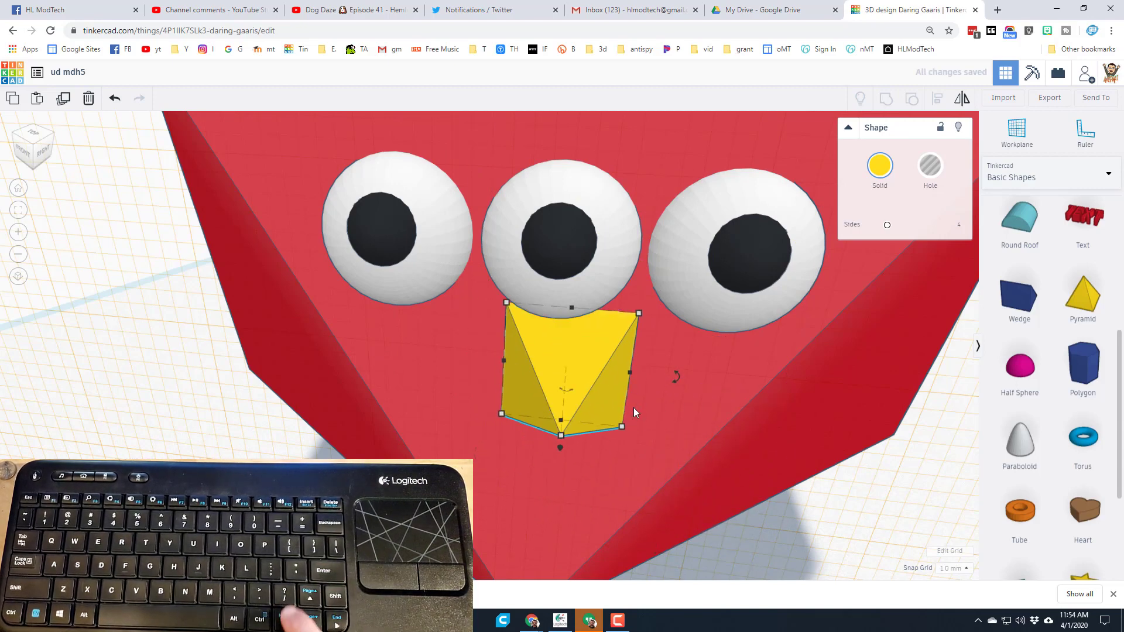
key("Left")
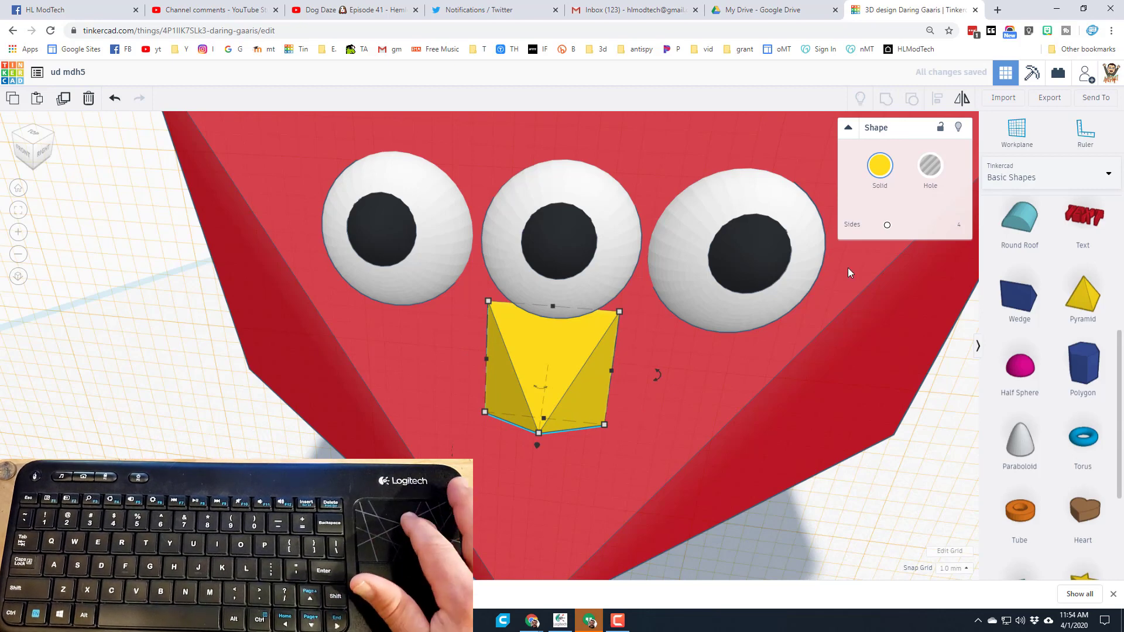
left_click(880, 185)
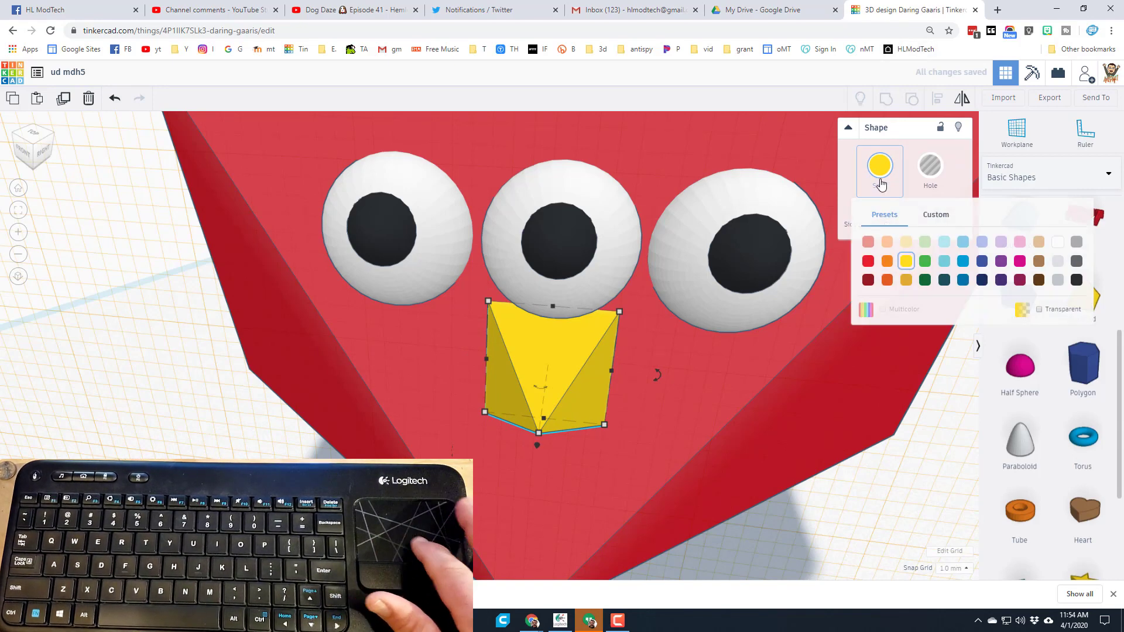
left_click(930, 261)
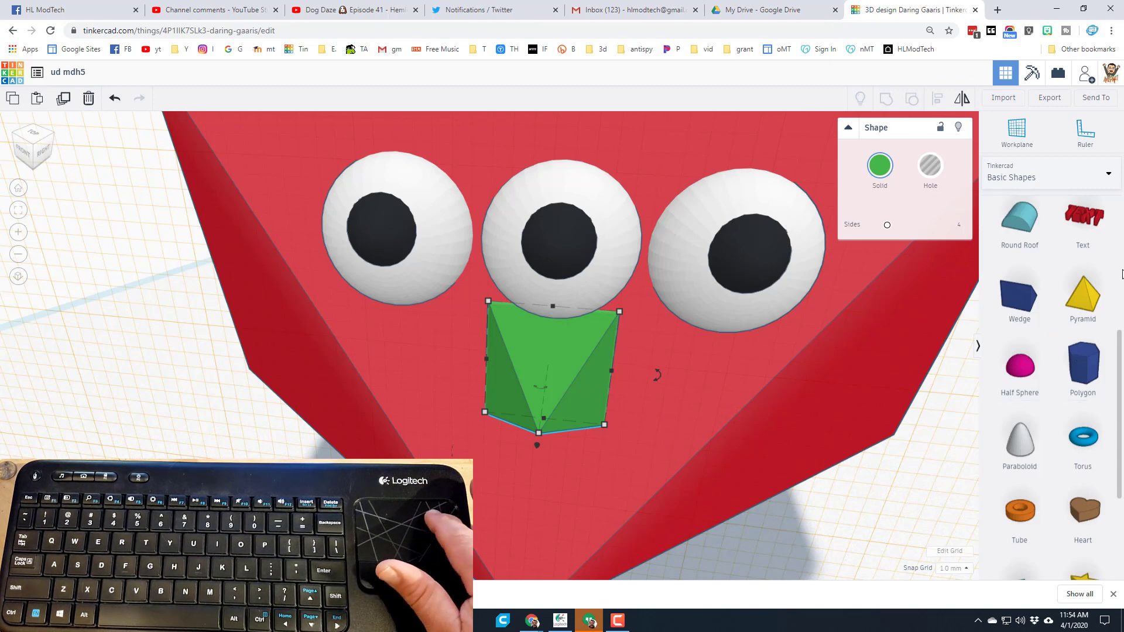
Add a Scribble shape to the face at the nose and draw a curved smile with a short cross stroke at each end
scroll(1078, 322, "up", 5)
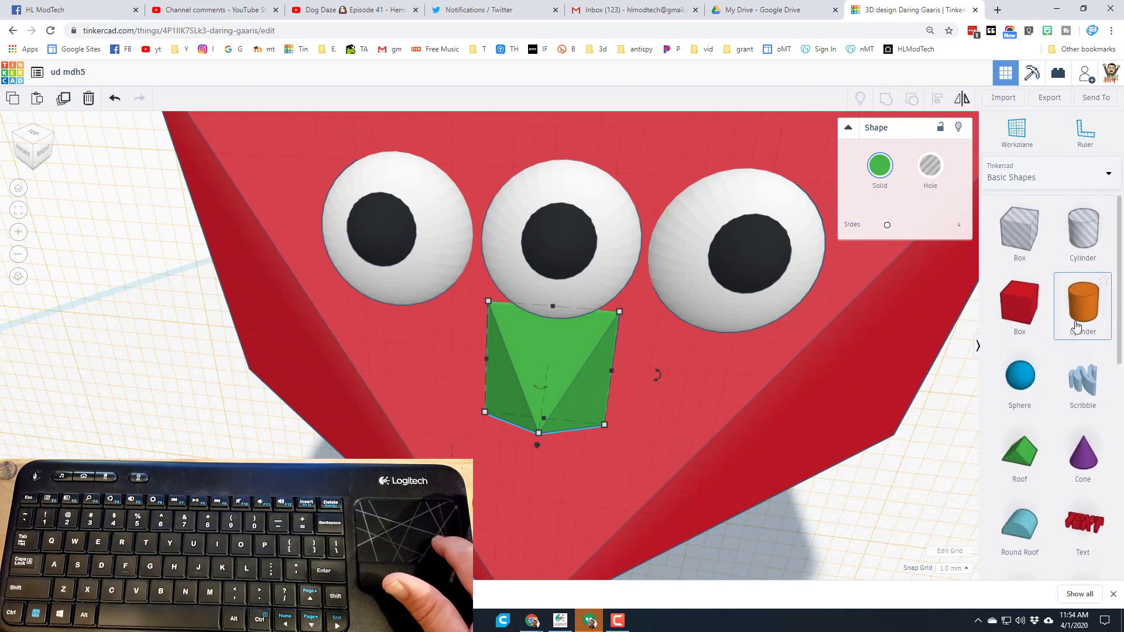
left_click(1079, 386)
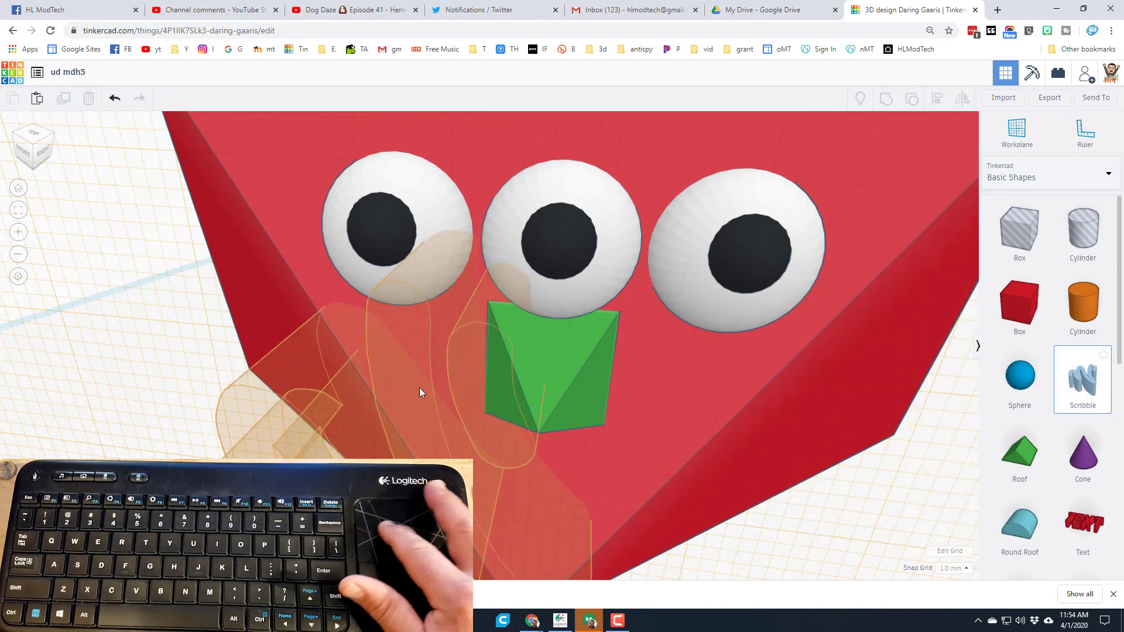
left_click(579, 362)
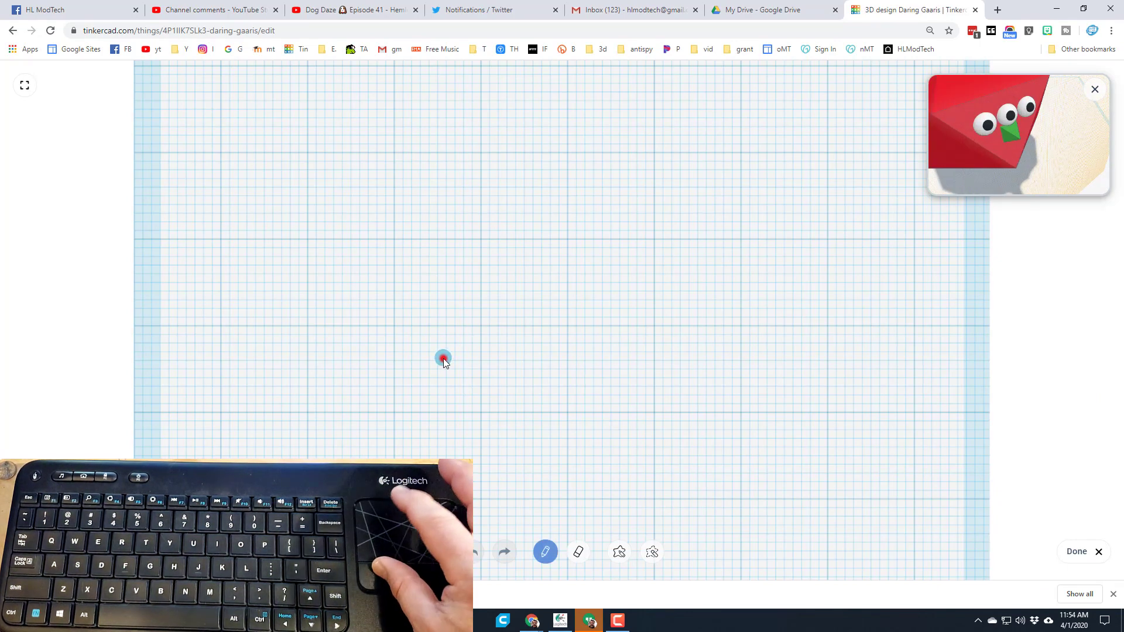
mouse_move(444, 359)
left_mouse_down()
mouse_move(522, 376)
mouse_move(547, 371)
mouse_move(552, 345)
mouse_move(571, 364)
left_mouse_up()
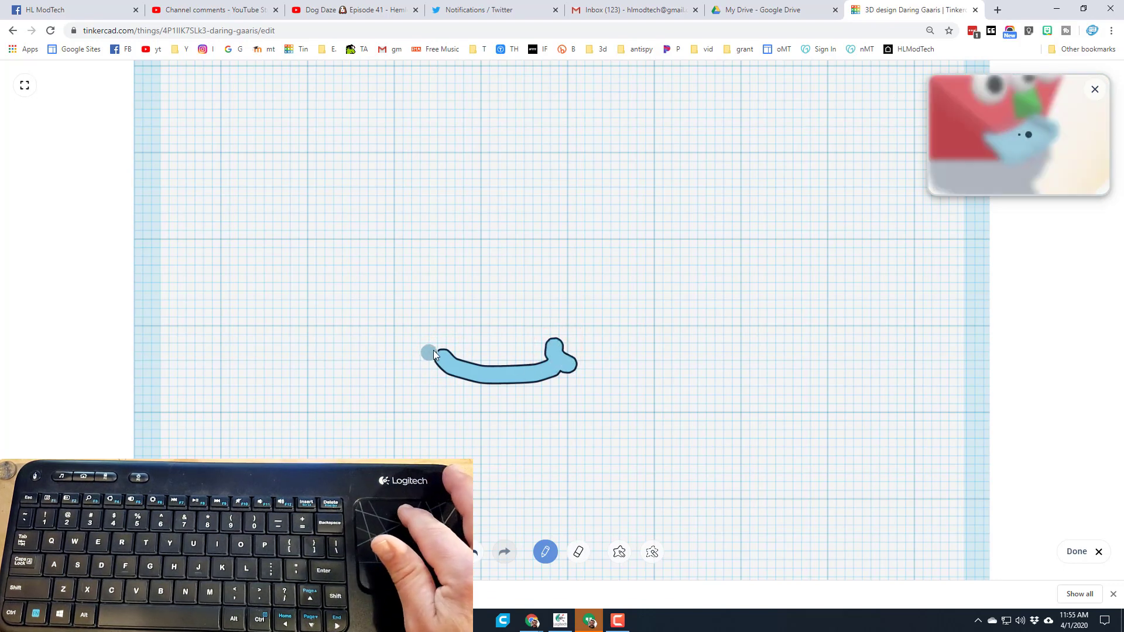
left_click_drag(443, 344, 427, 364)
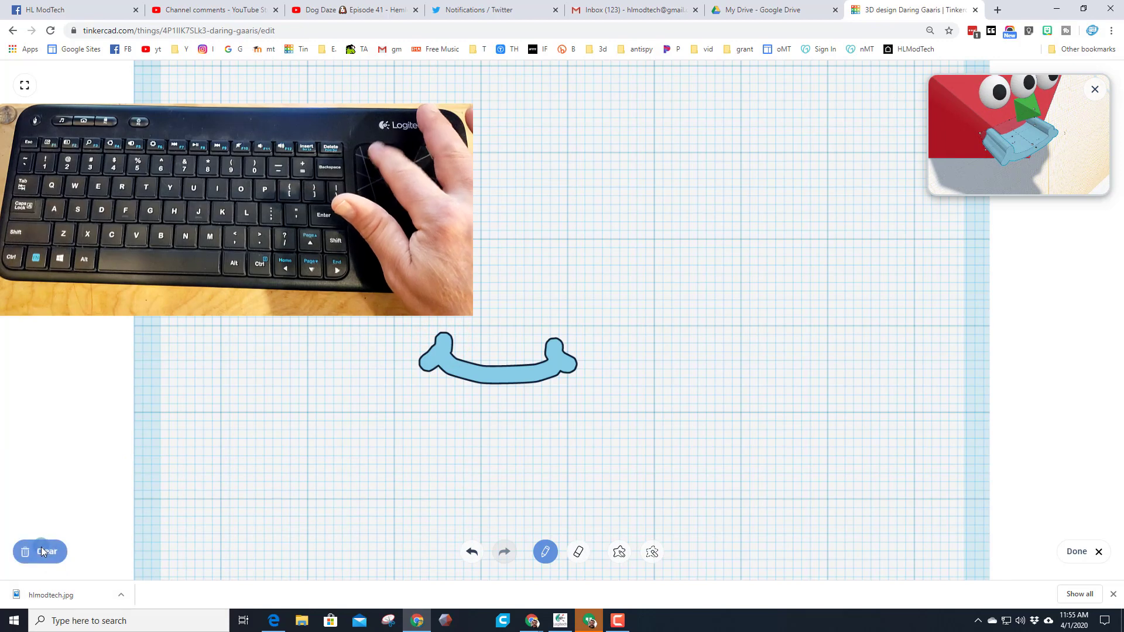
Clear the scribble drawing and undo the clearing
left_click(41, 553)
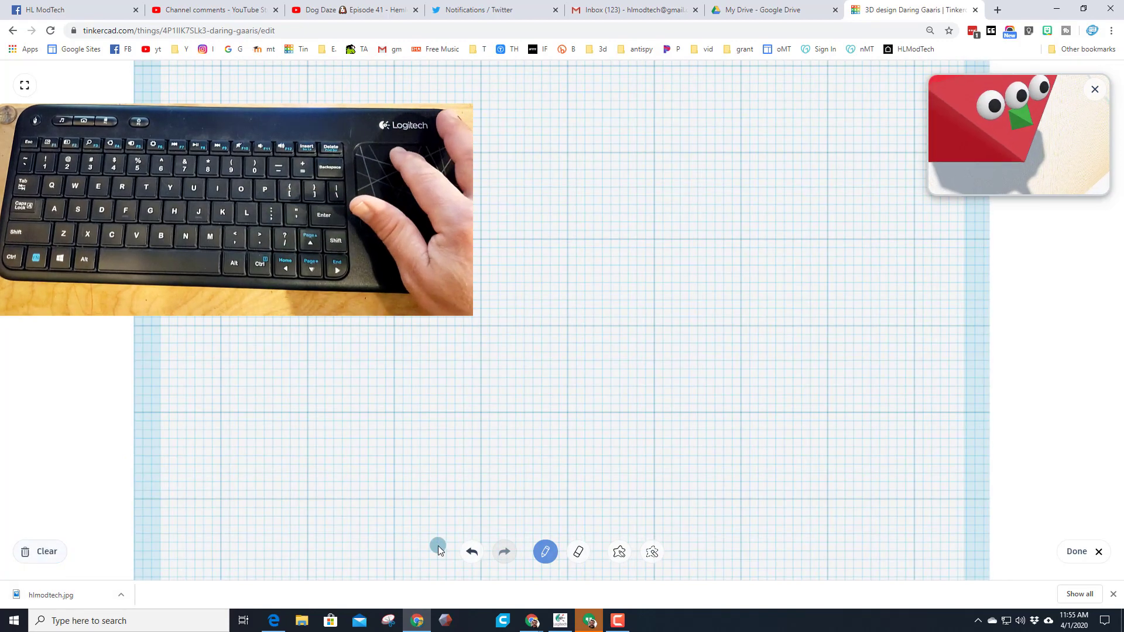
left_click(471, 553)
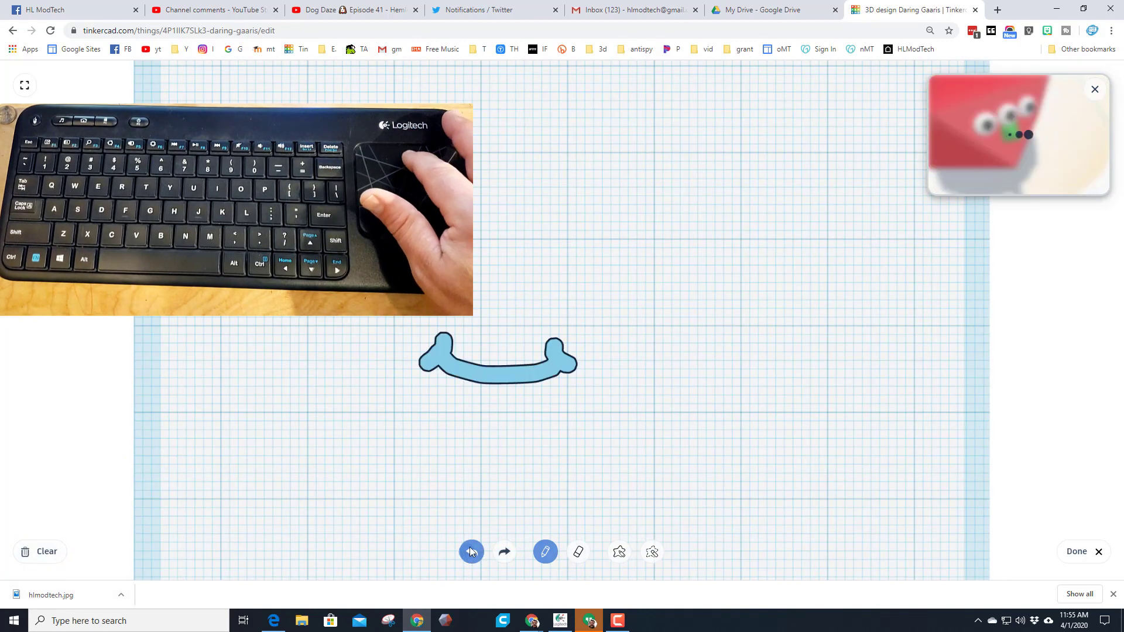
Erase a small spot at the upper left end of the smile and finish the scribble
left_click(574, 552)
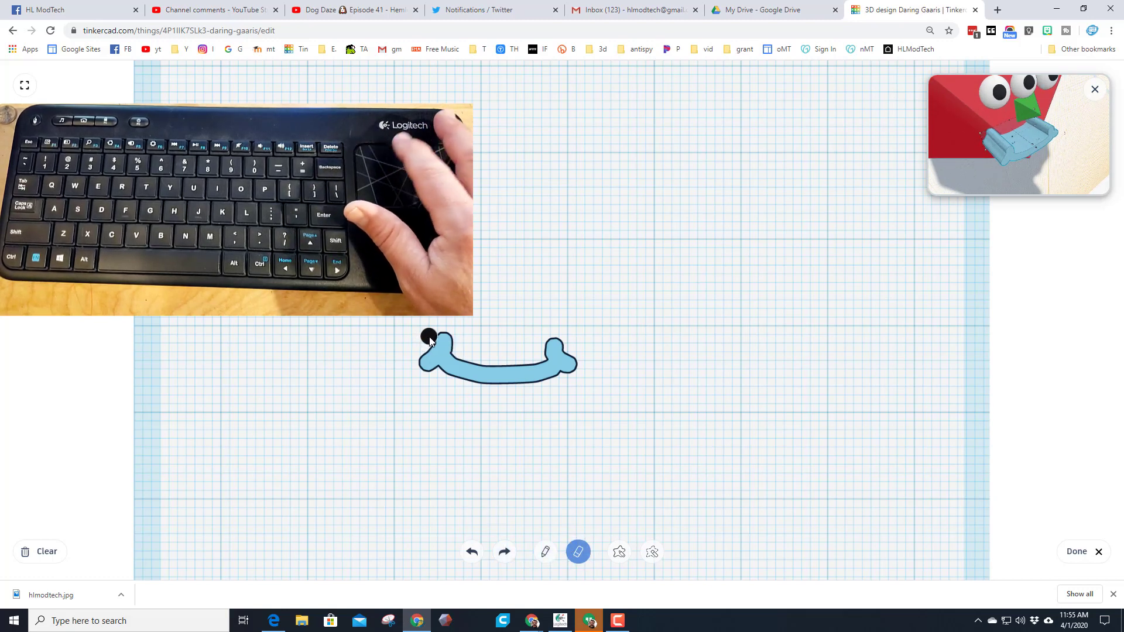
left_click(429, 337)
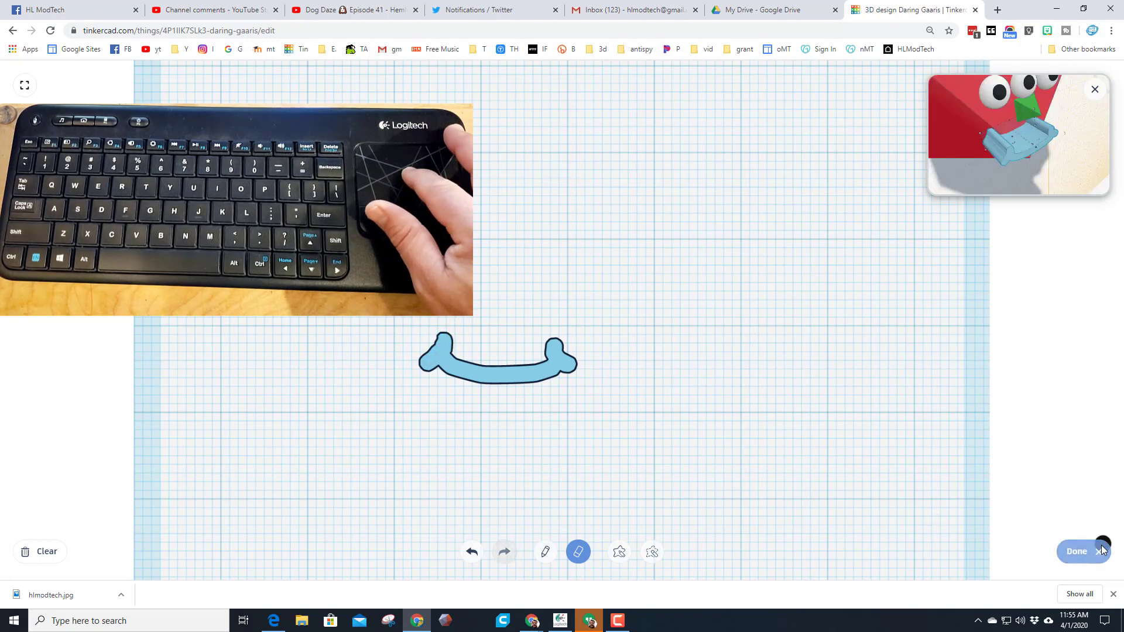
left_click(1077, 553)
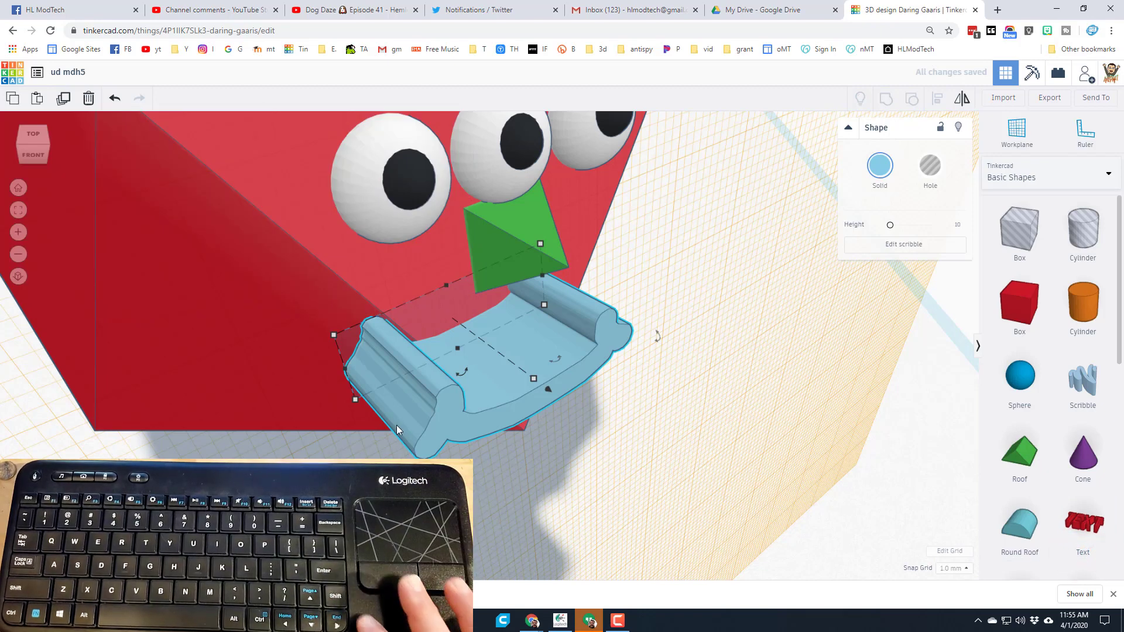
Move the scribble smile up along the face, closer beneath the green nose
key("Up")
key("Up")
key("Up")
key("Up")
key("Up")
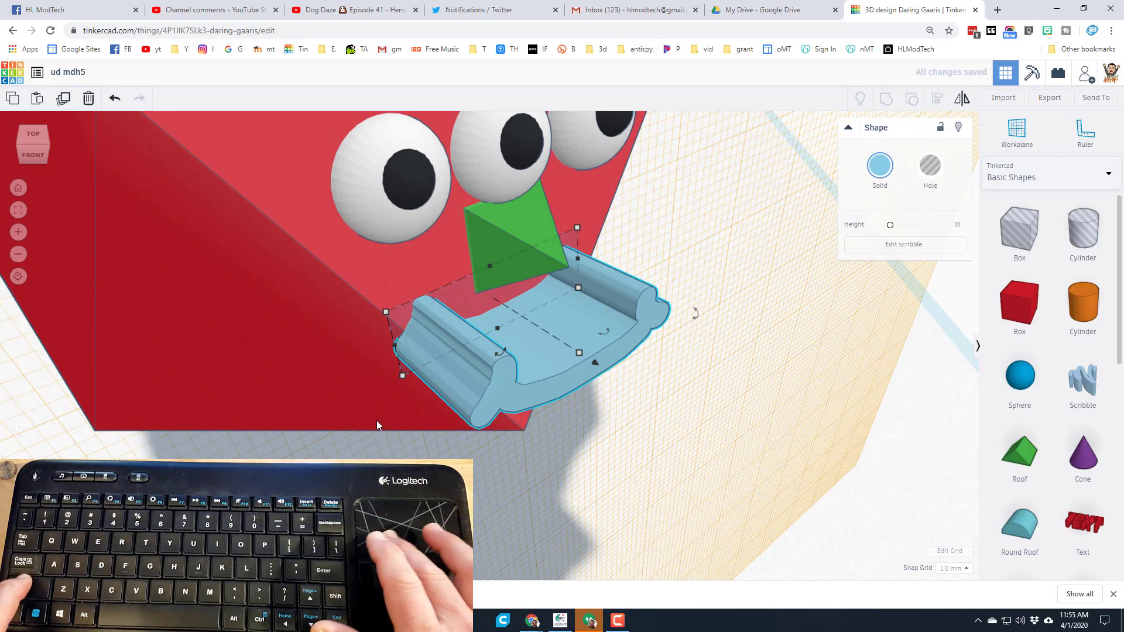
Scale the smile down uniformly and reduce its height off the face to 3 mm
left_click(386, 313)
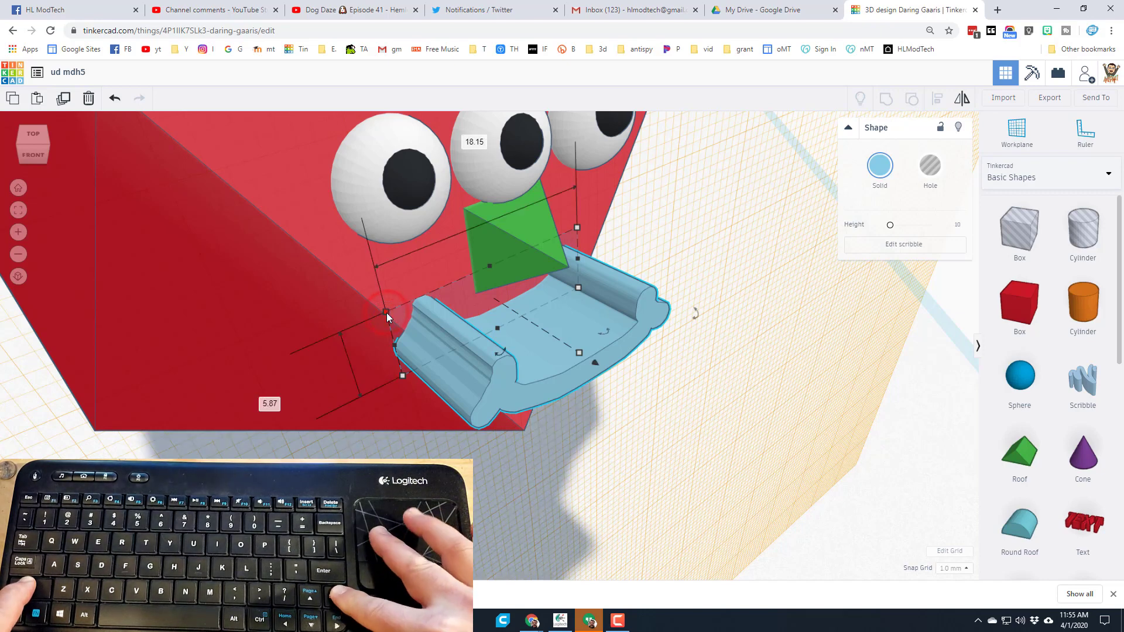
left_click(416, 330)
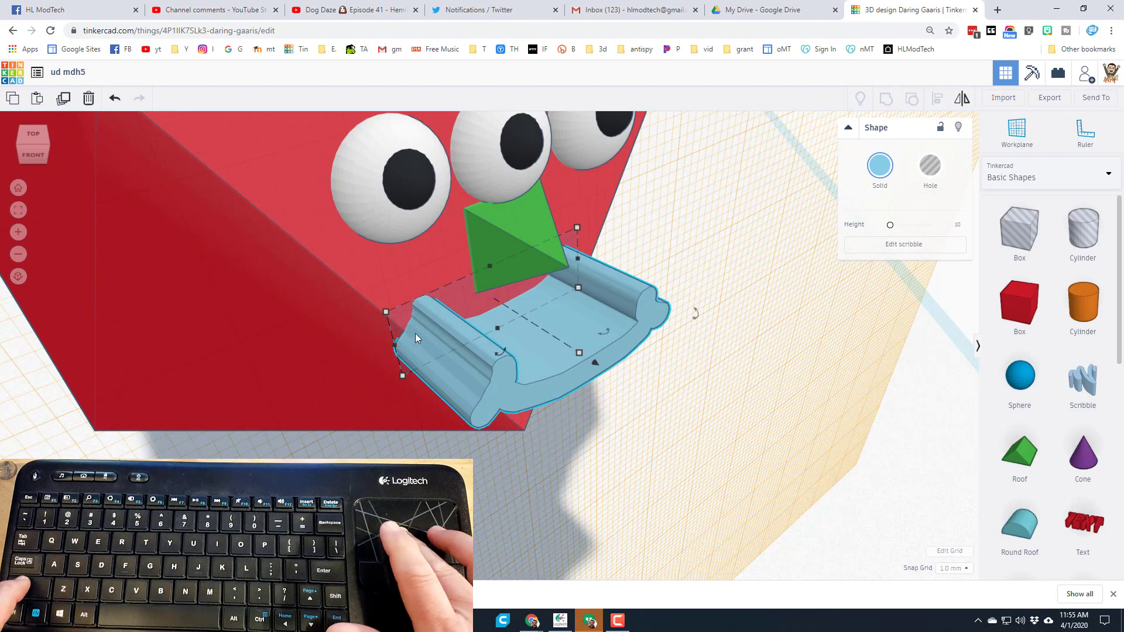
mouse_move(390, 316)
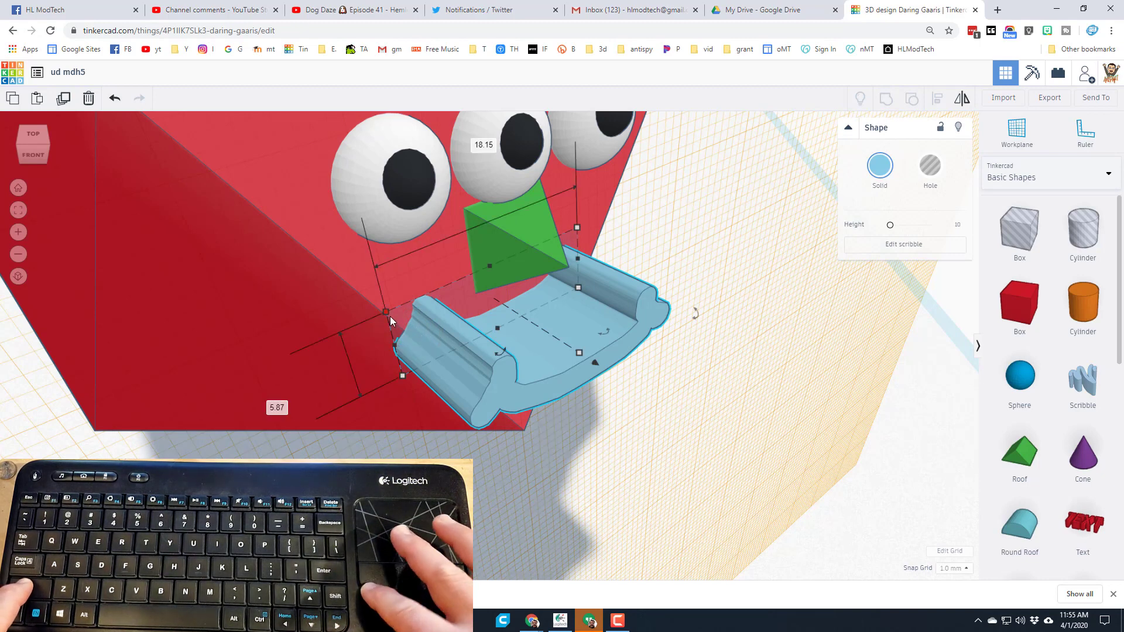
left_click_drag(390, 316, 467, 335)
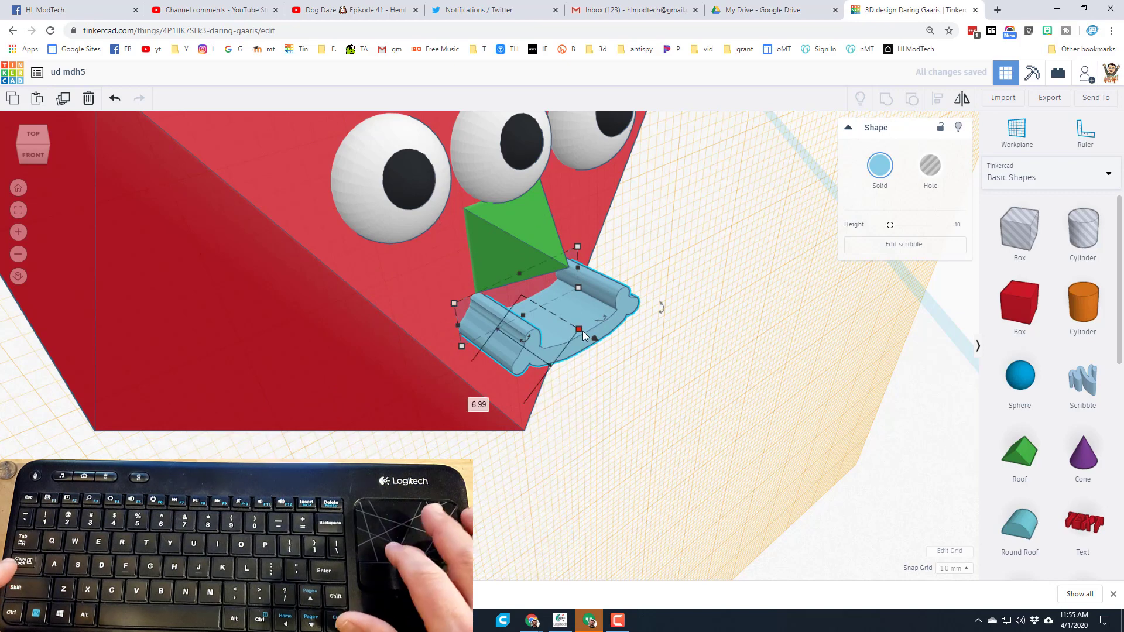
left_click_drag(583, 332, 556, 301)
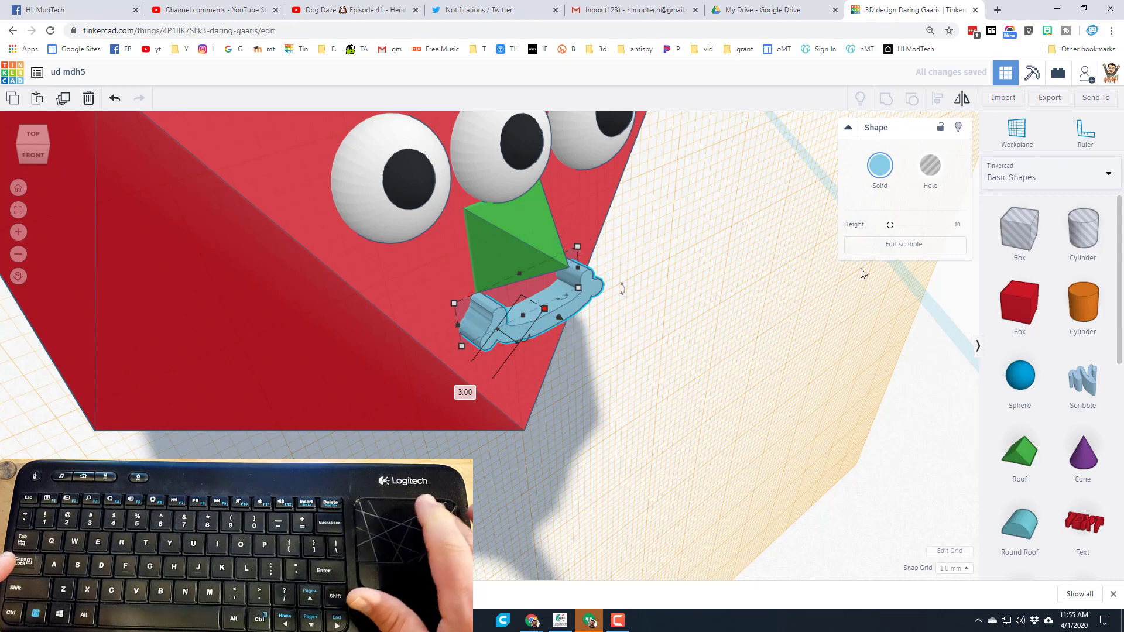
Recolour the scribble smile light pink and nudge it slightly down the face, away from the green nose
left_click(879, 170)
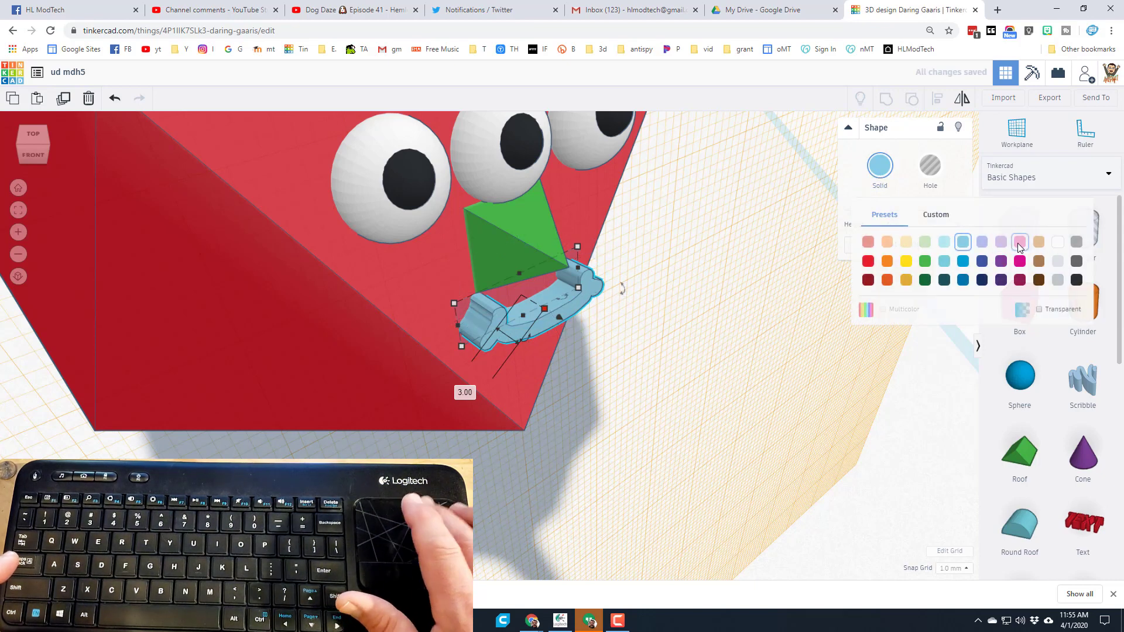
left_click(1019, 243)
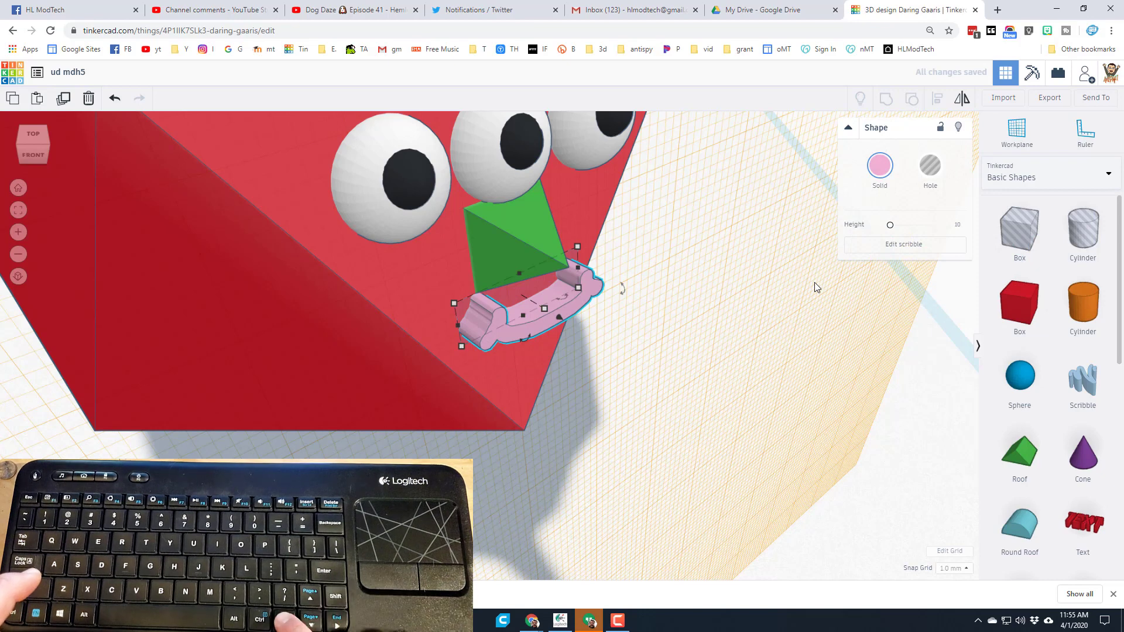
key("Down")
key("Down")
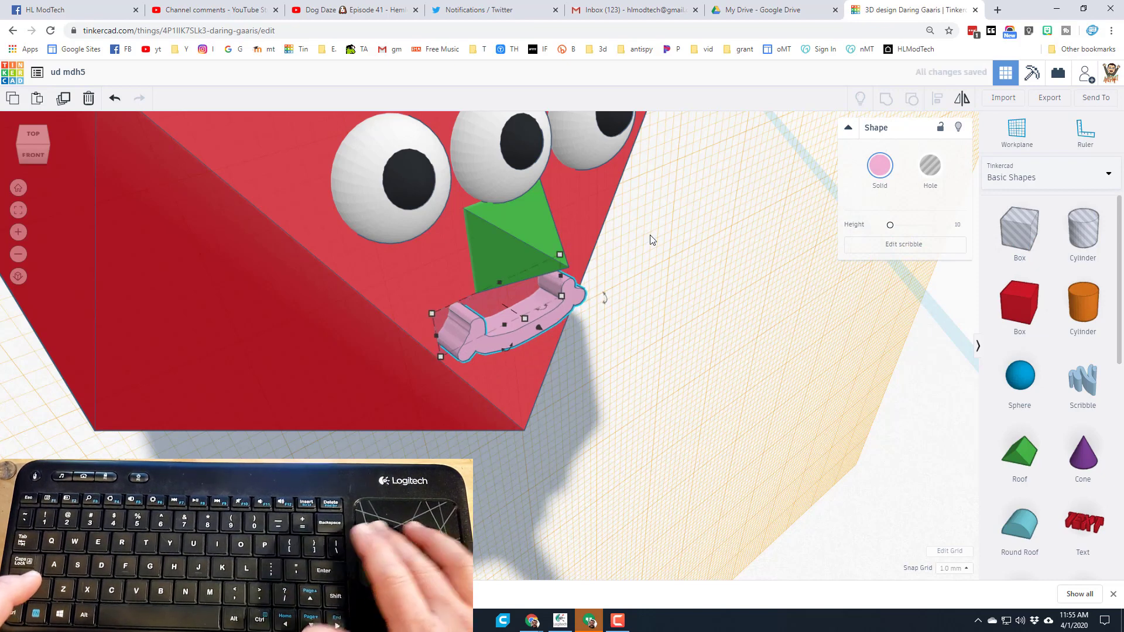
Return the workplane from the creature's face to the base grid
left_click(51, 147)
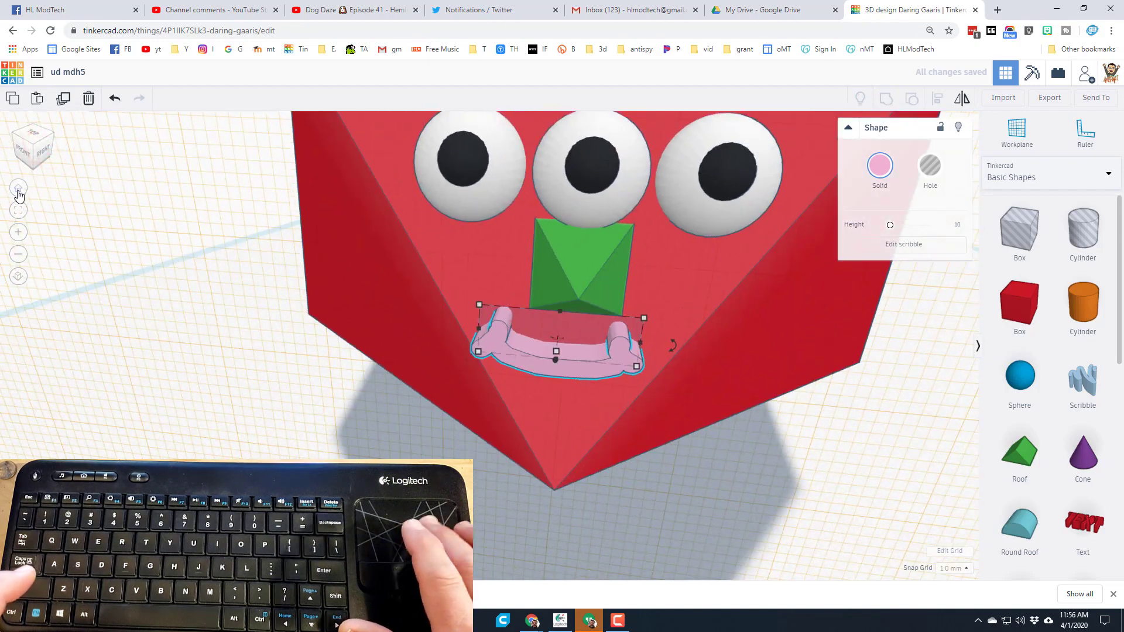
left_click(19, 188)
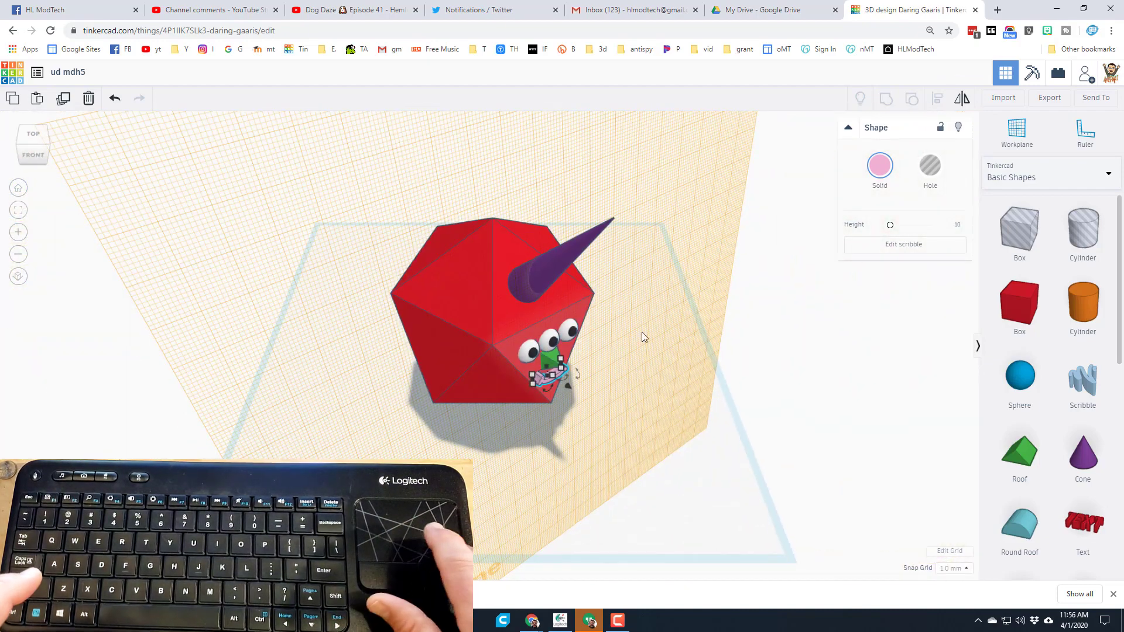
left_click(1008, 136)
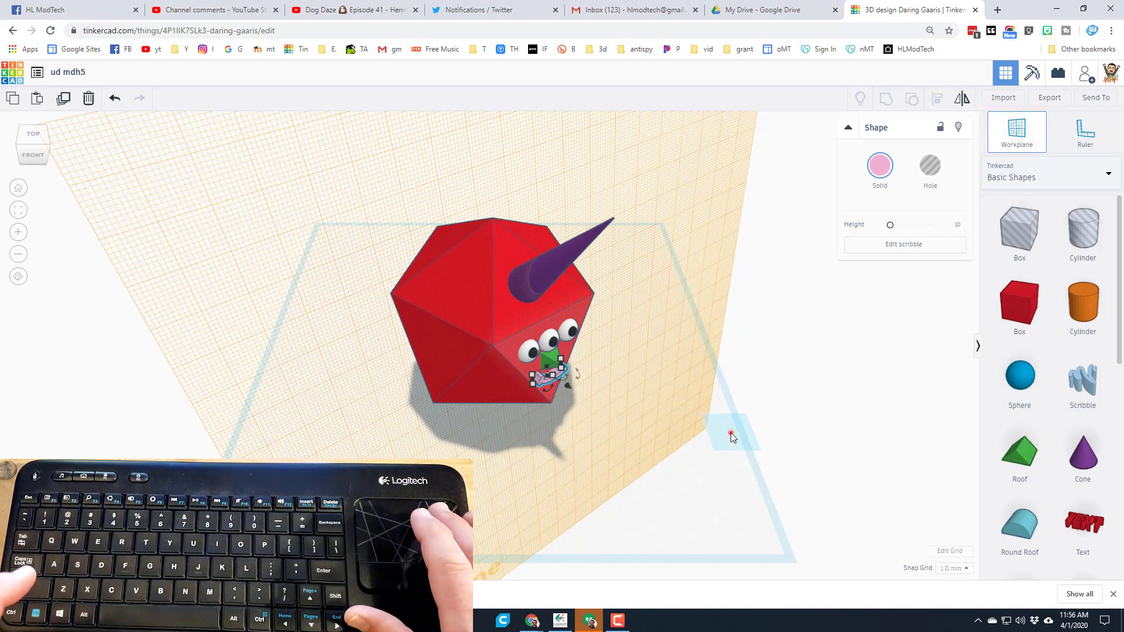
left_click(730, 434)
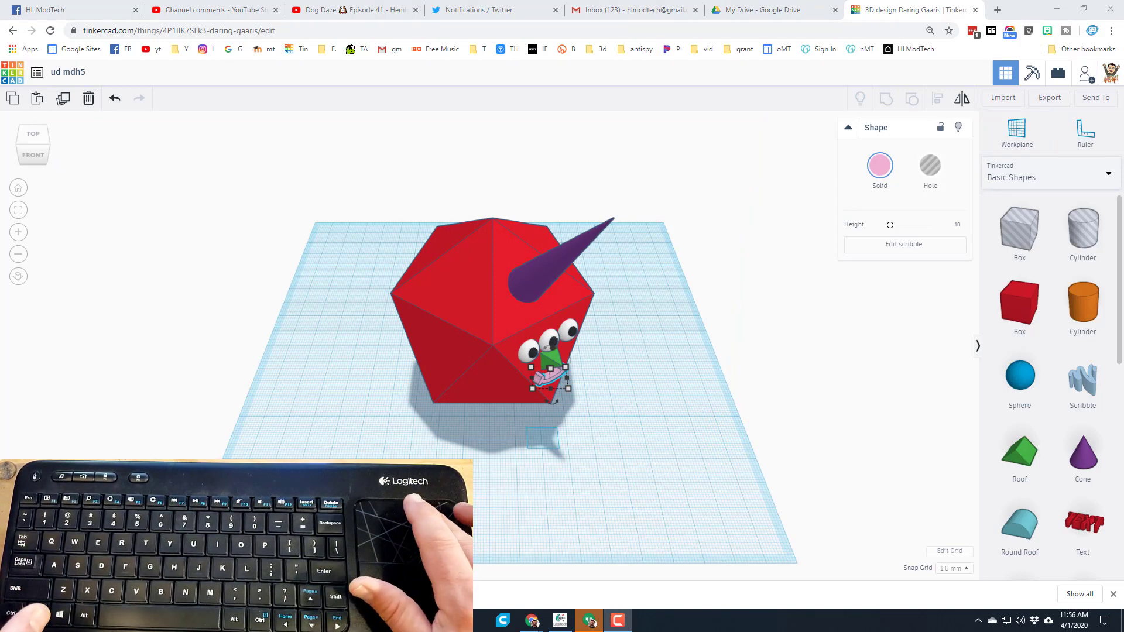
Add a half sphere on the base grid beside the red body, stretched to 54 mm long and coloured yellow
left_click(1120, 356)
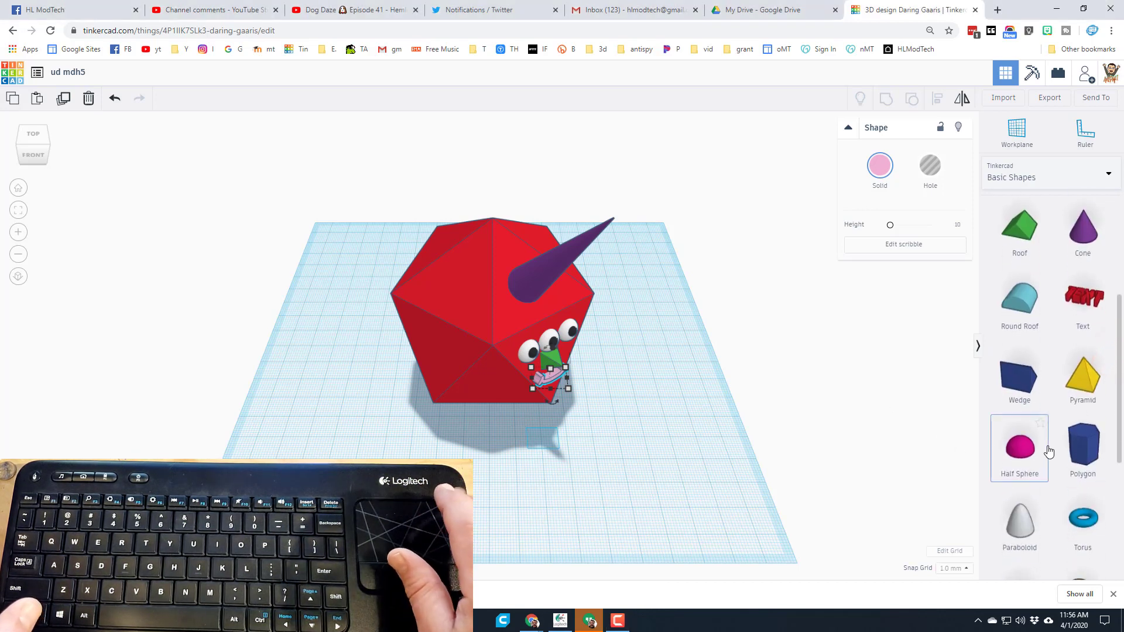
left_click_drag(1018, 445, 662, 395)
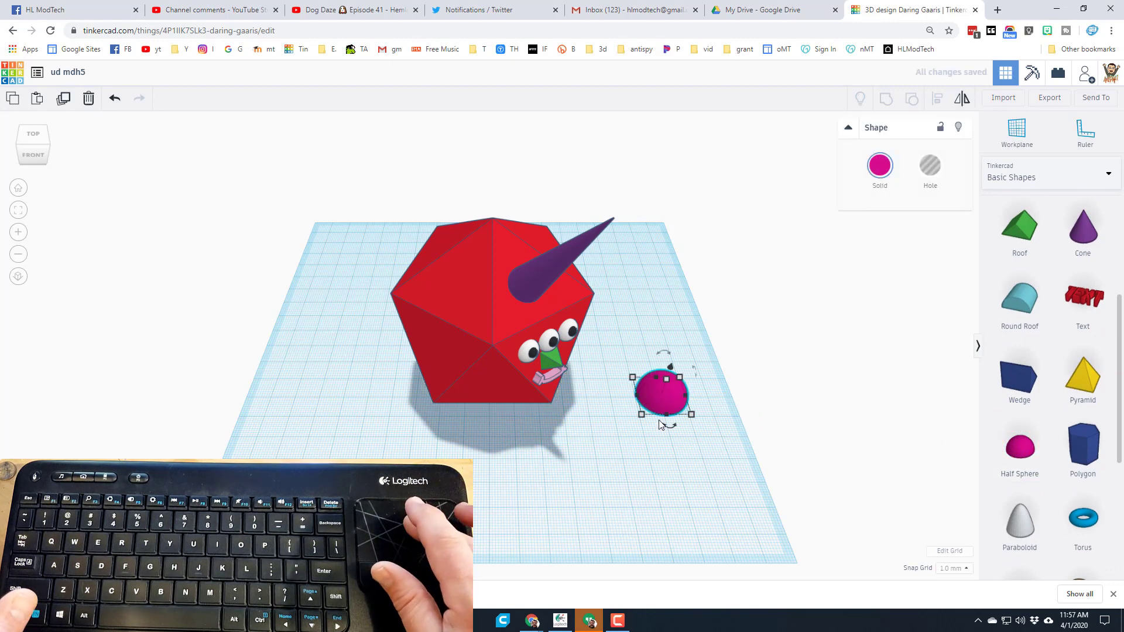
left_click(668, 415)
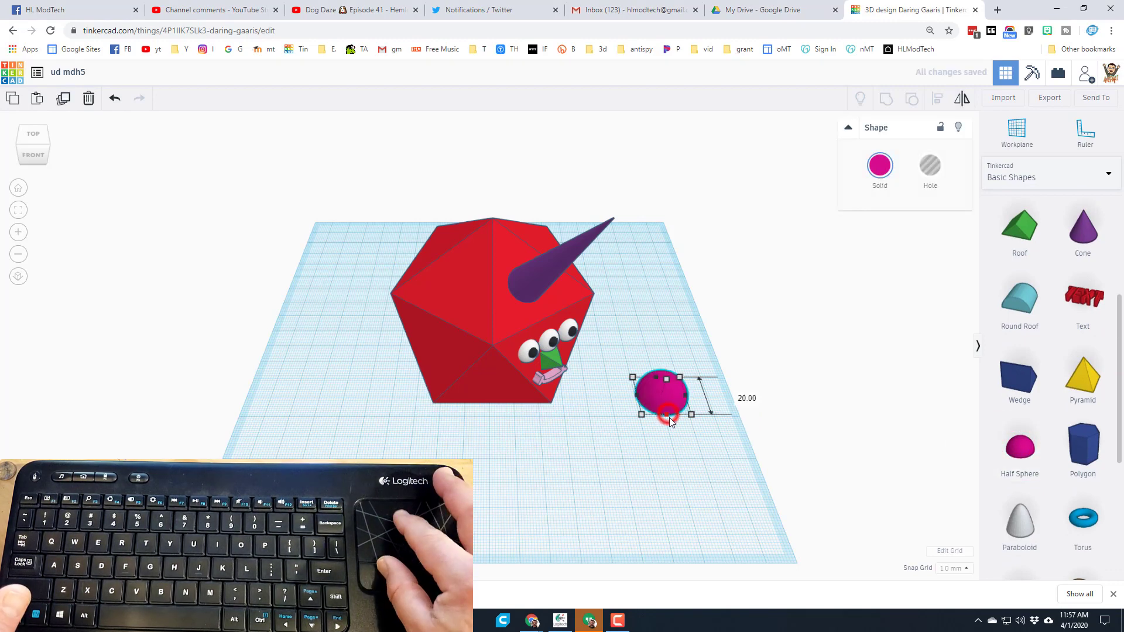
left_click_drag(670, 417, 678, 487)
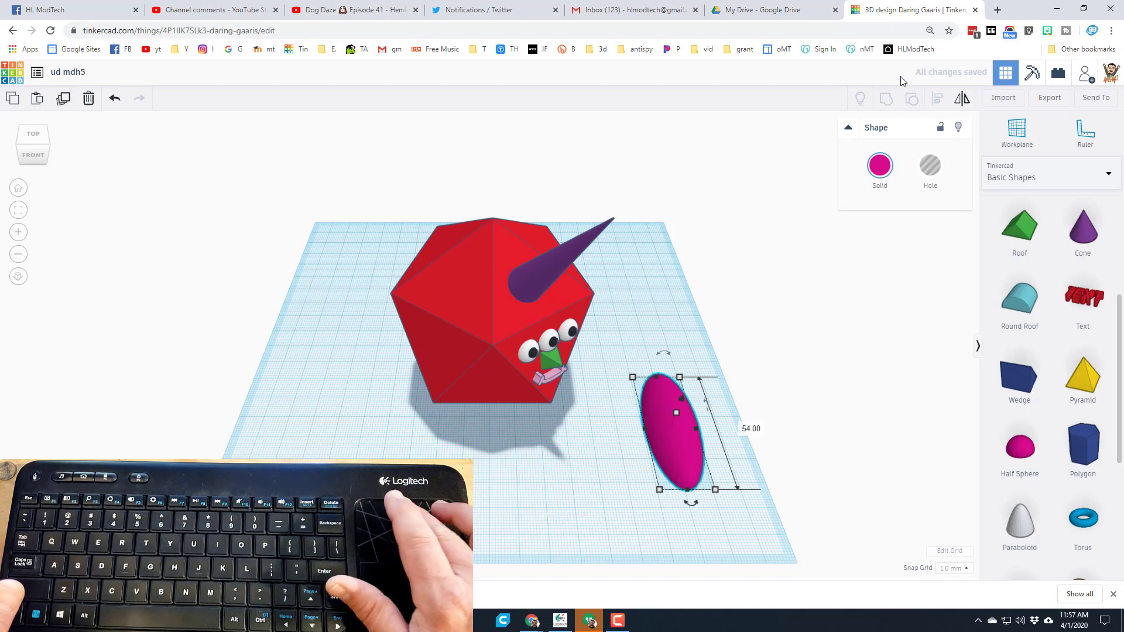
left_click(878, 167)
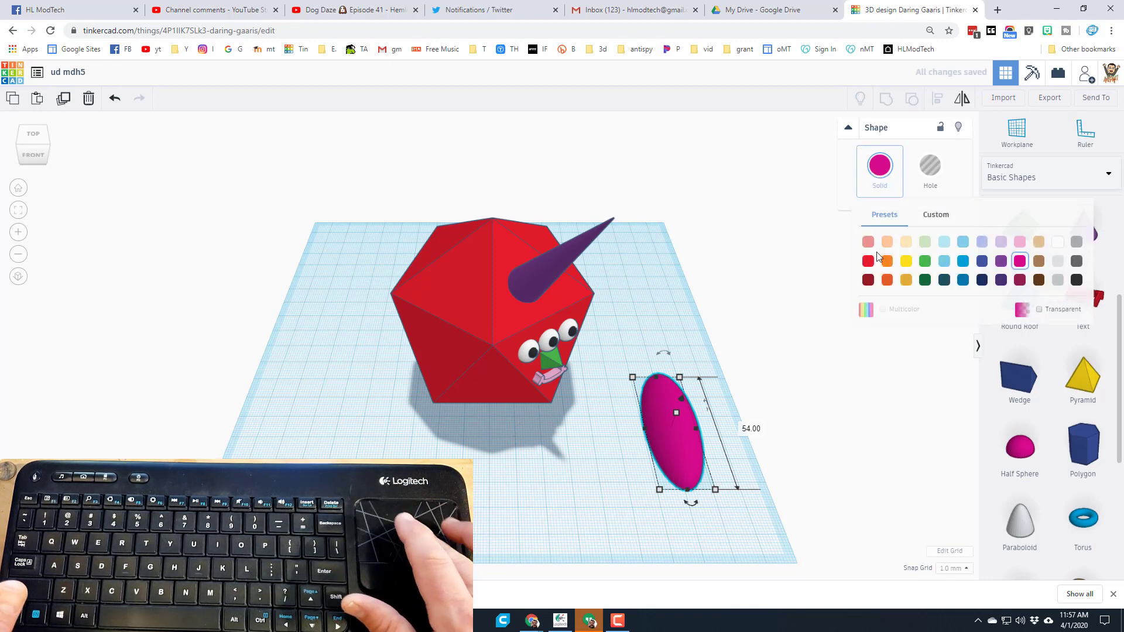
left_click(905, 261)
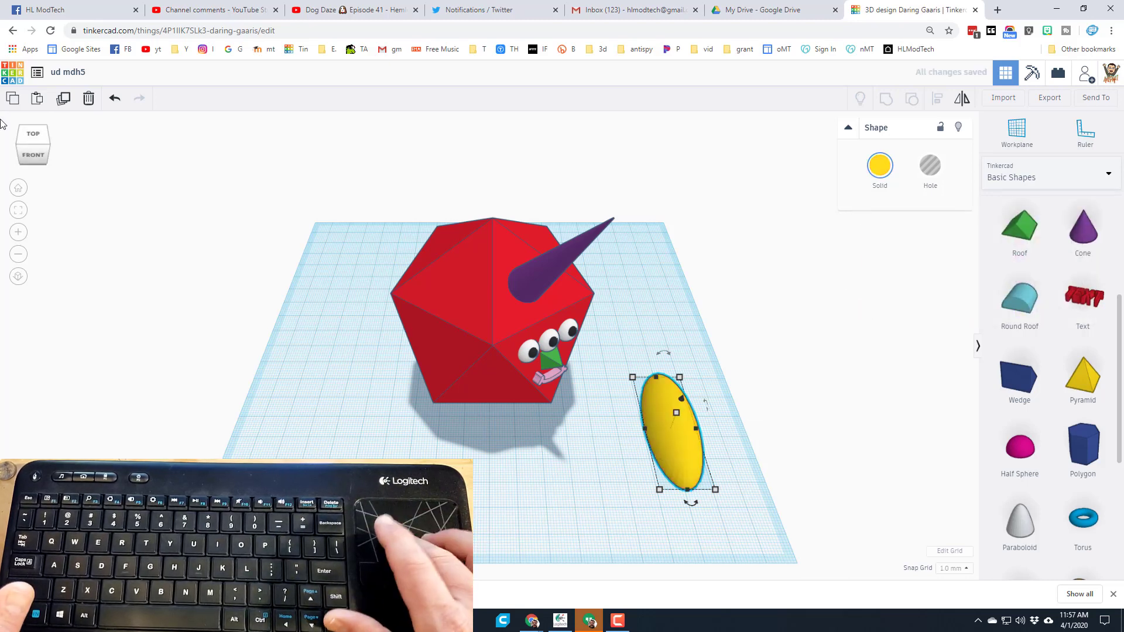
Duplicate the yellow half sphere in place and rotate the copy horizontally by about 38°
left_click(58, 120)
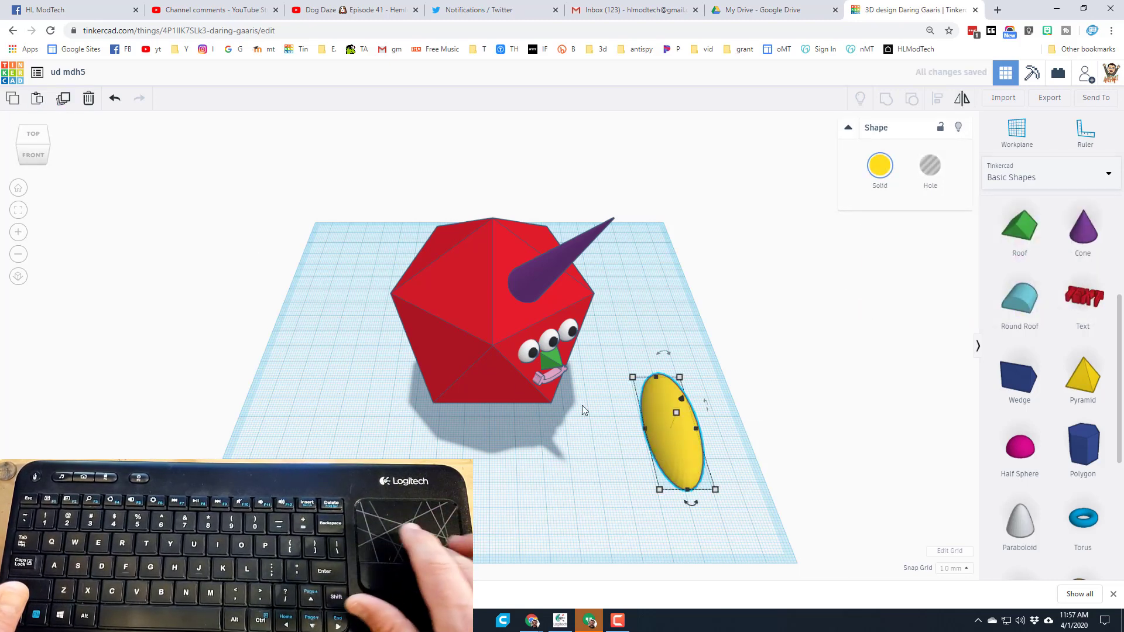
left_click_drag(691, 503, 617, 512)
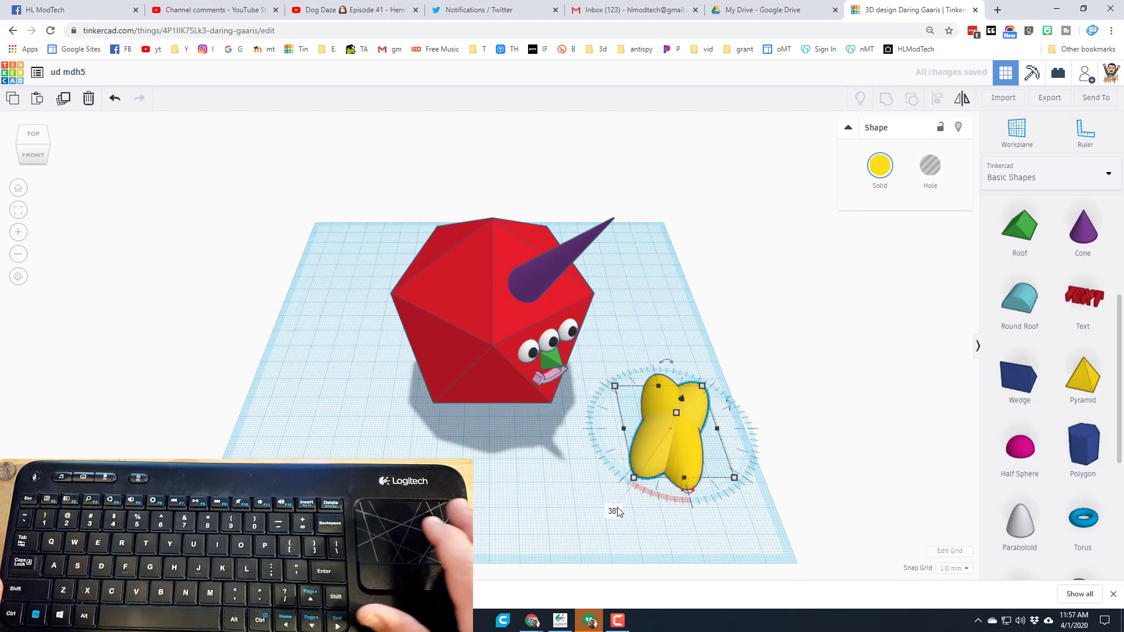
Shift the rotated yellow copy left and slightly back until the two half spheres meet at their rear ends in a V
key("ctrl+Left")
key("ctrl+Left")
key("ctrl+Left")
key("ctrl+Left")
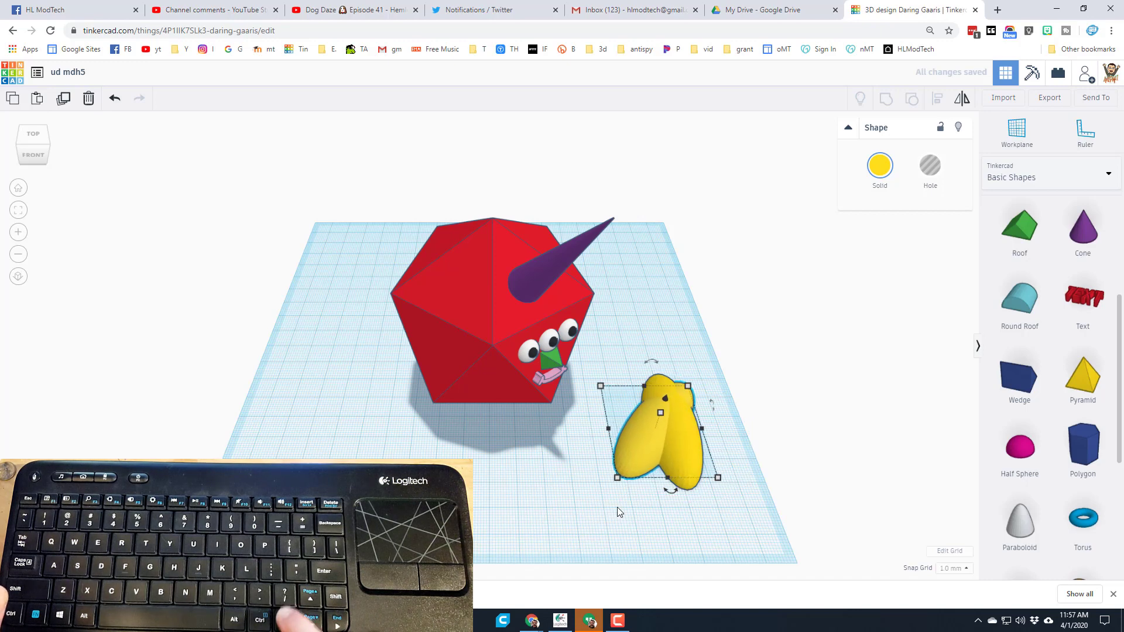
key("Left")
key("Left")
key("Left")
key("Left")
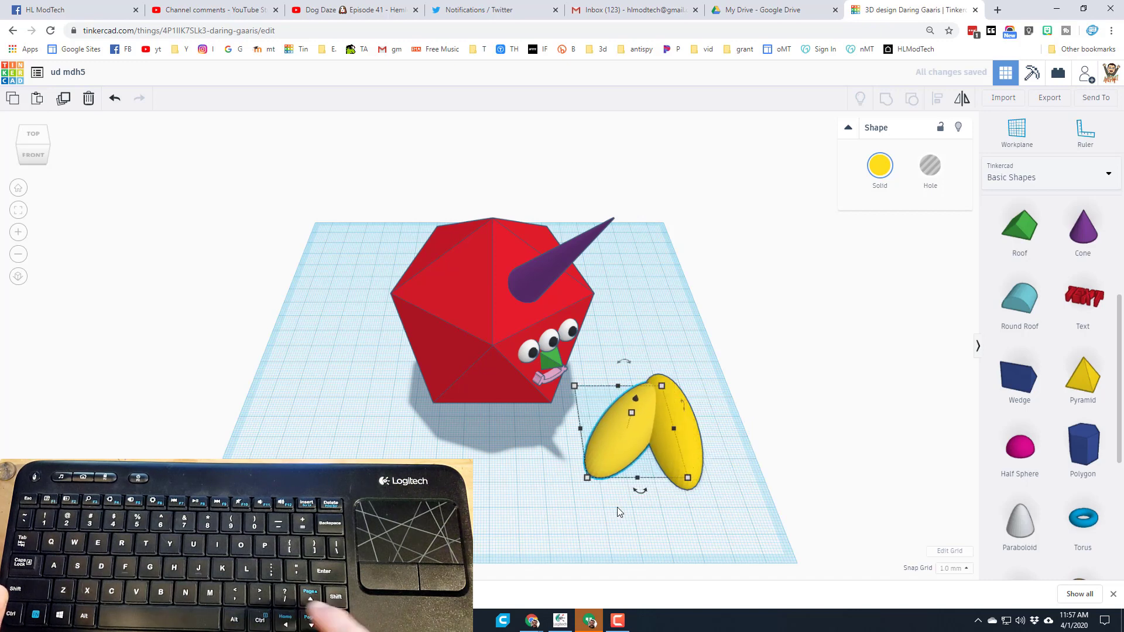
key("Up")
key("Up")
key("Up")
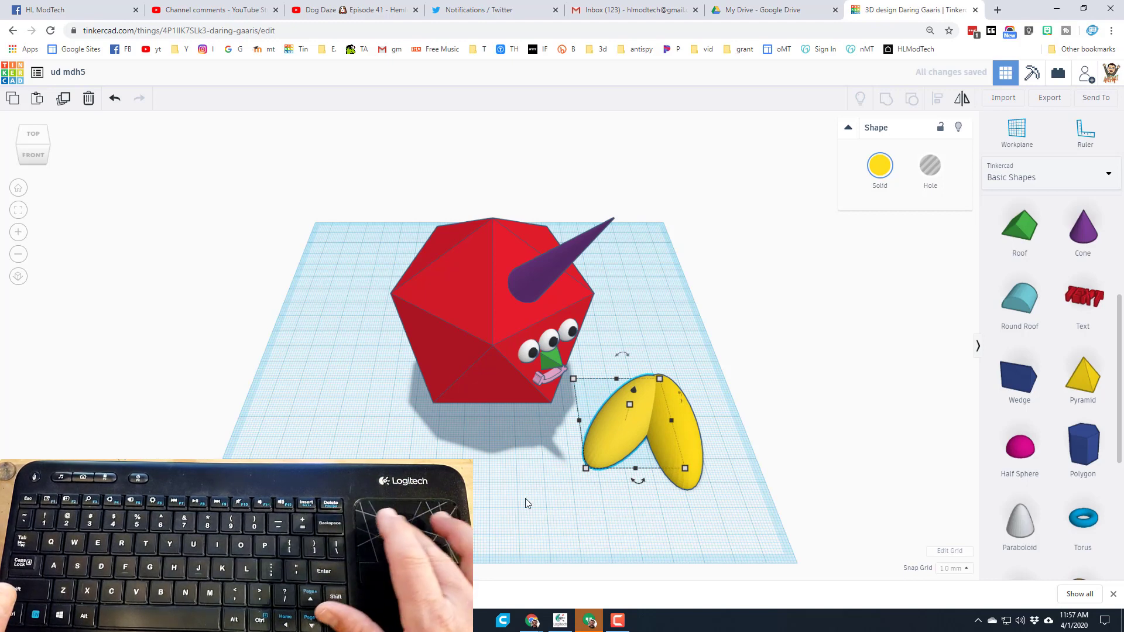
Group the two yellow half spheres and move the pair underneath the red body as feet
left_click(588, 363)
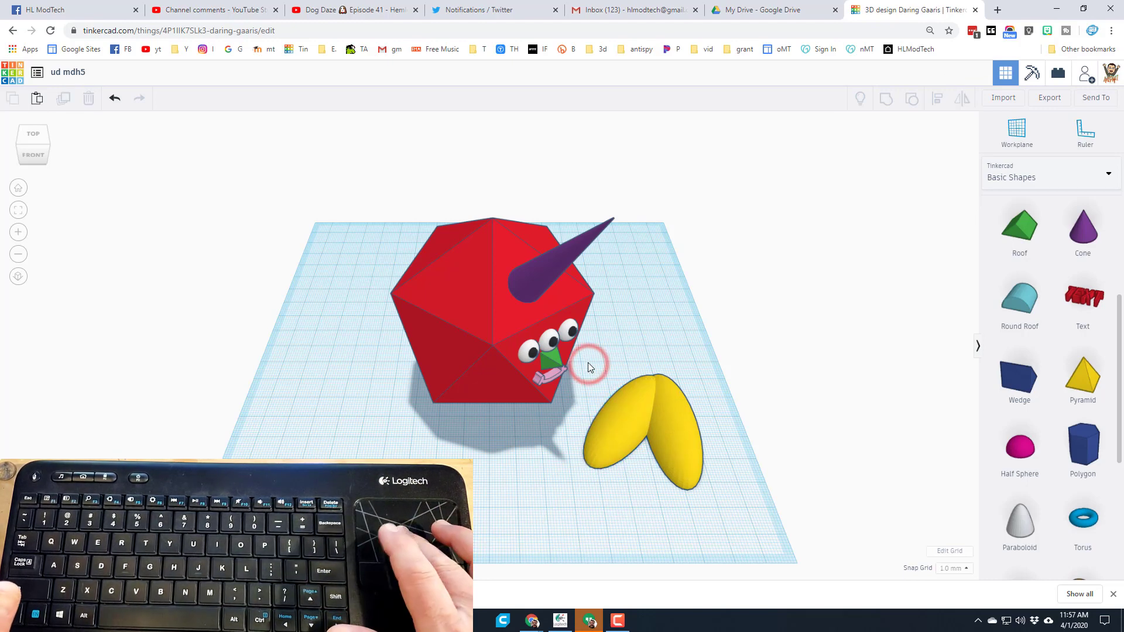
left_click_drag(588, 362, 690, 426)
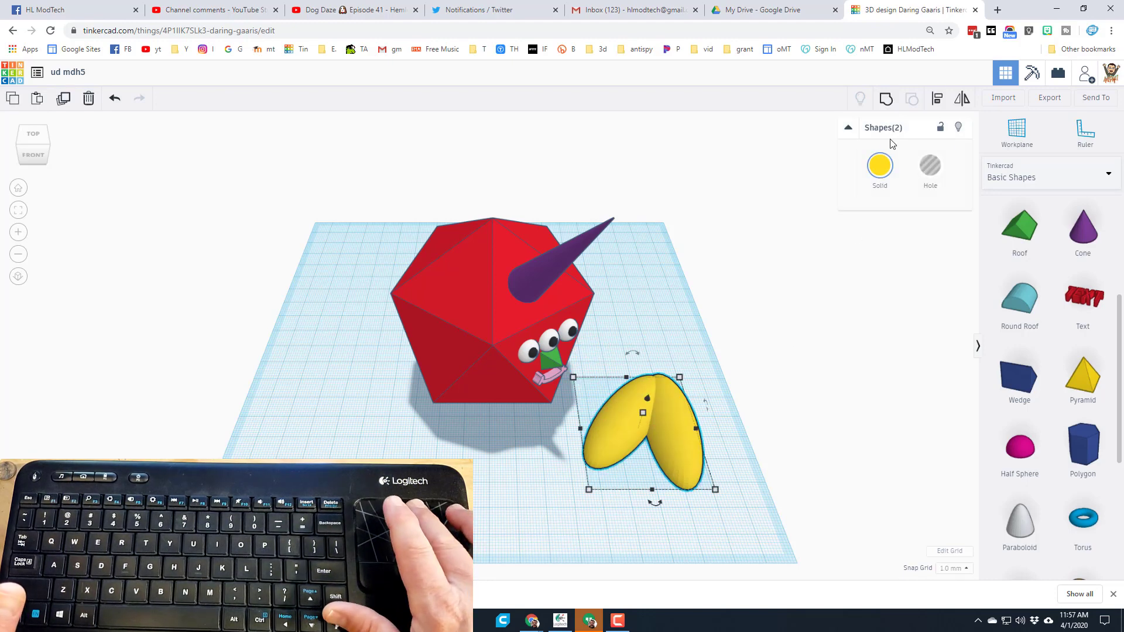
left_click(885, 100)
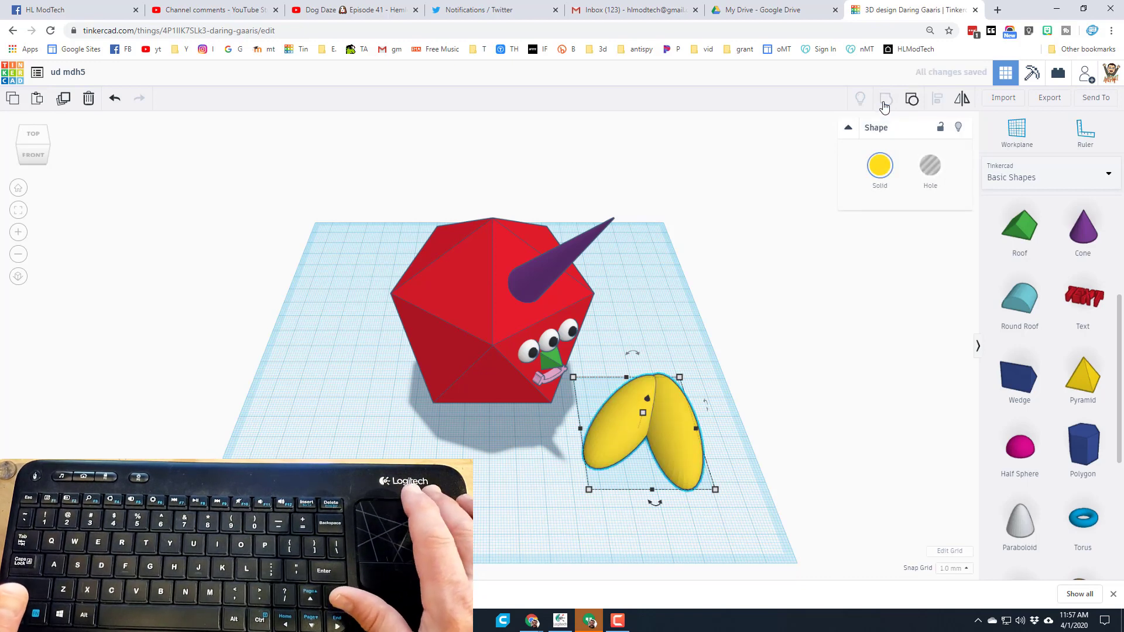
left_click(680, 443)
left_click_drag(680, 444, 504, 413)
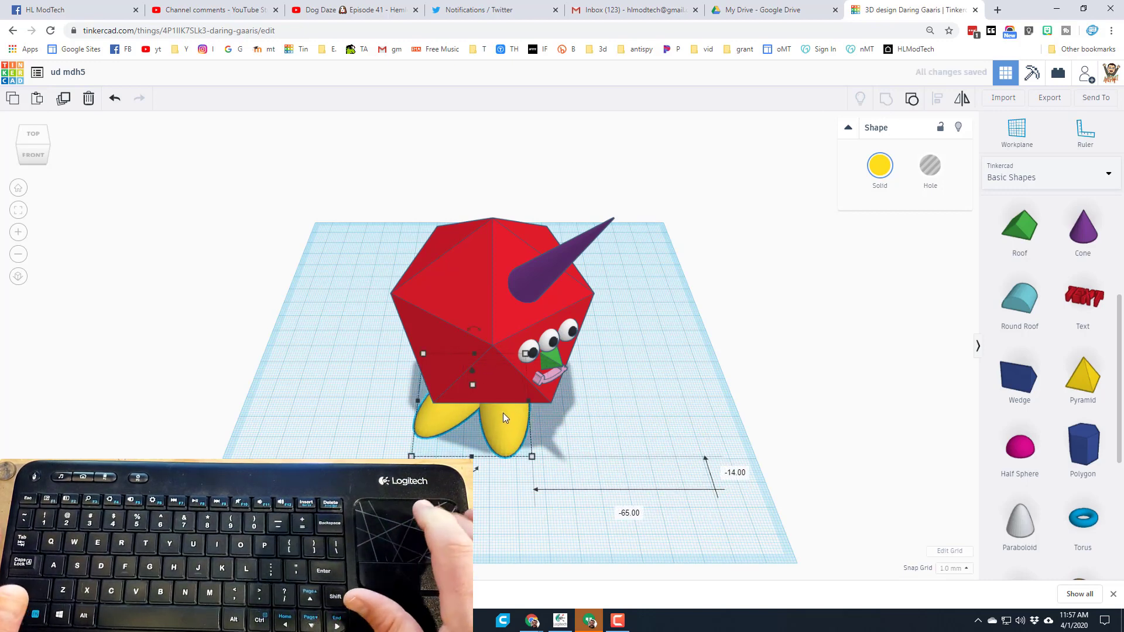
Rotate the yellow feet horizontally by about 53° so they point in the same direction as the face
left_click(51, 148)
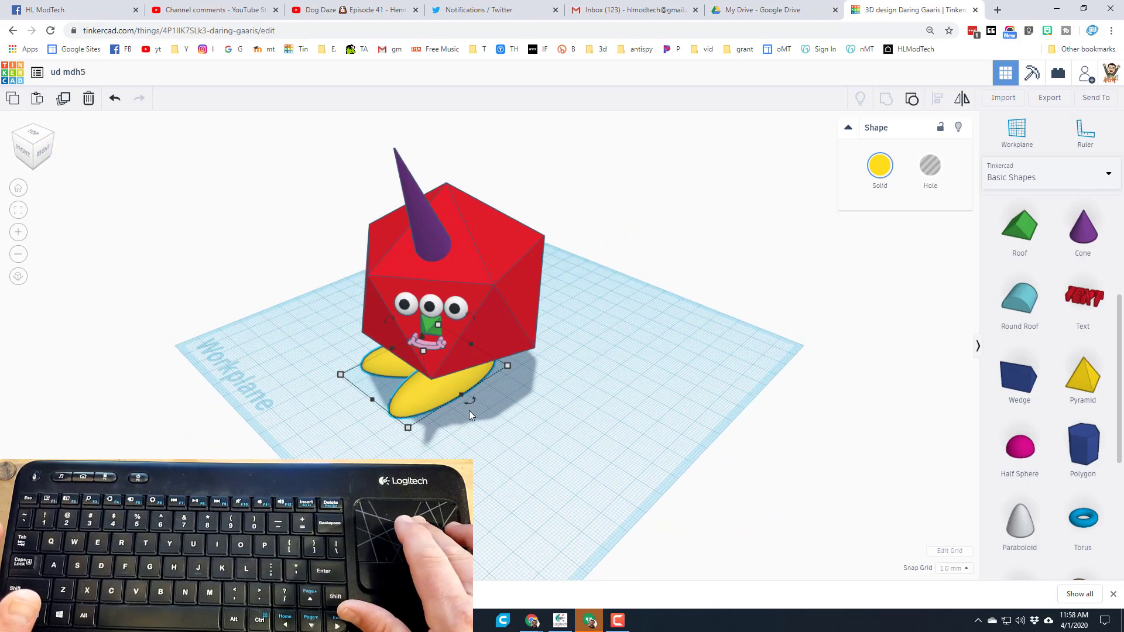
mouse_move(473, 404)
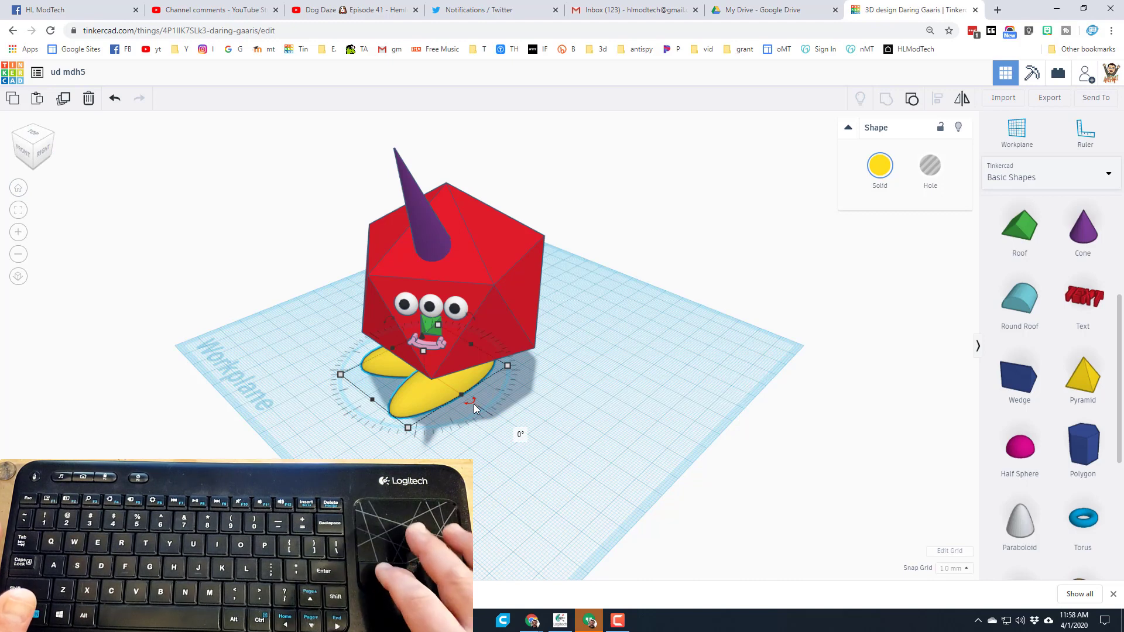
left_click_drag(473, 404, 524, 416)
left_click_drag(560, 377, 871, 342)
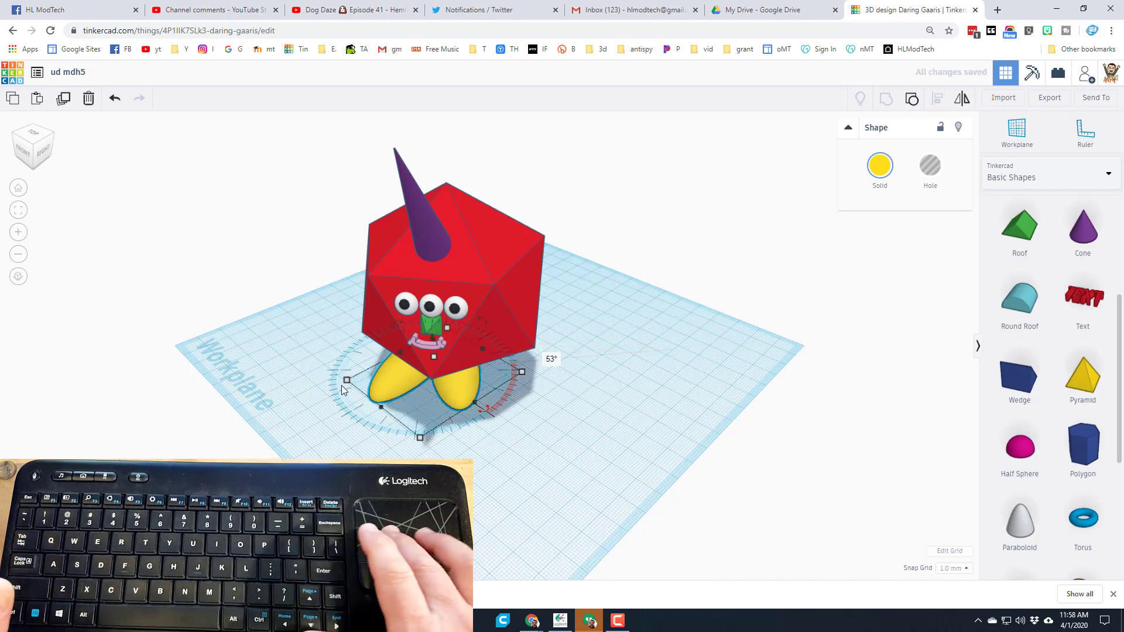
left_click(482, 431)
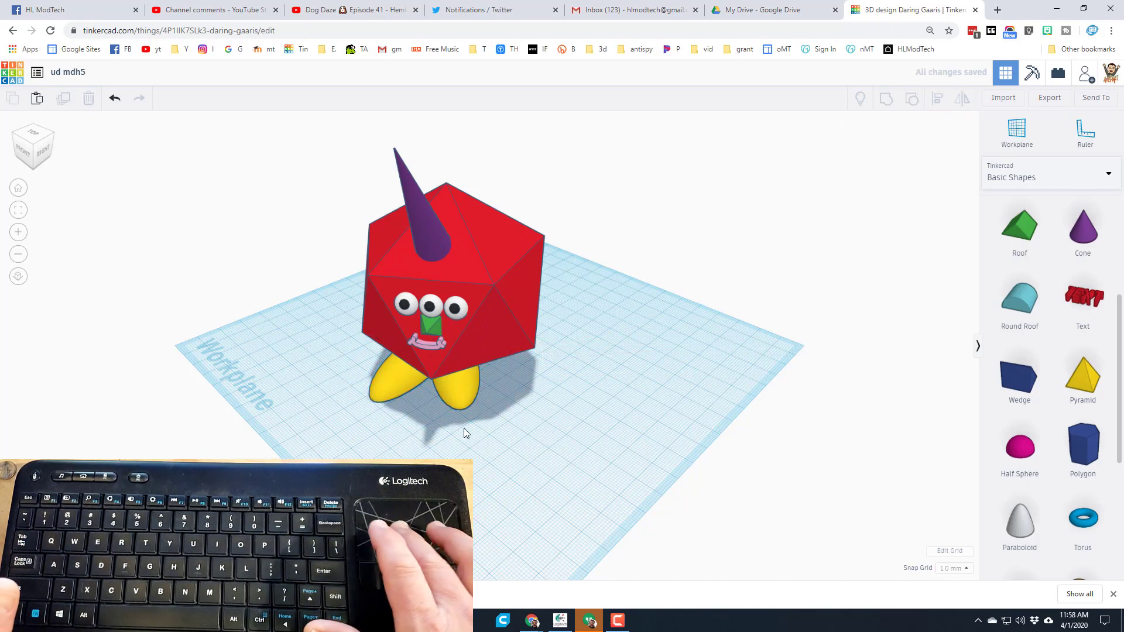
Enlarge the yellow feet so they extend further out beneath the body
left_click(458, 389)
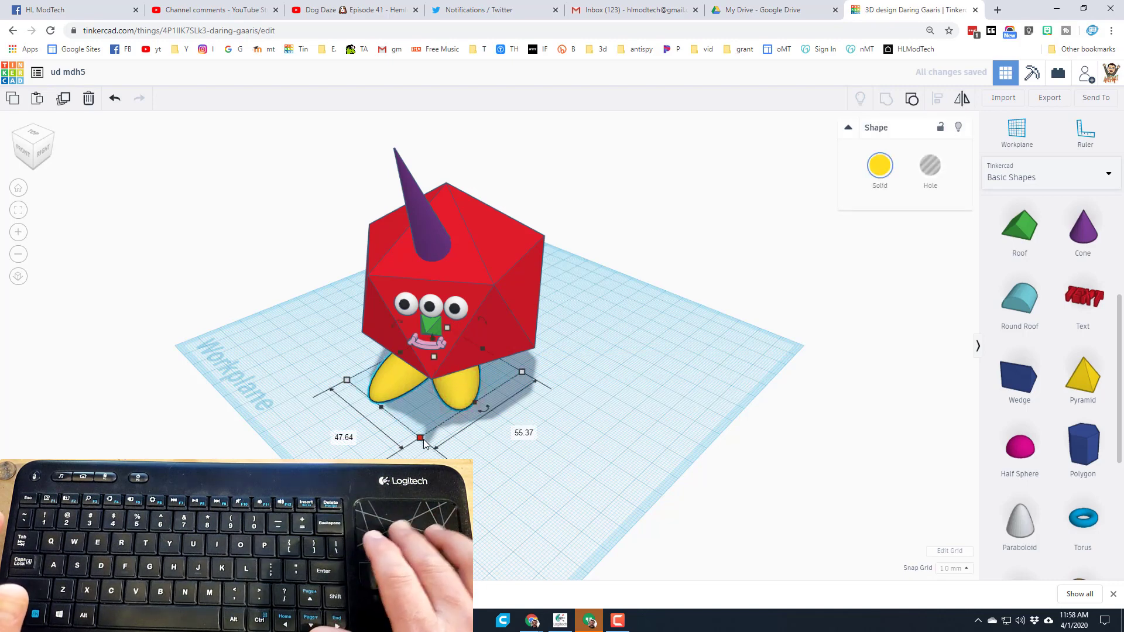
left_click_drag(428, 440, 375, 450)
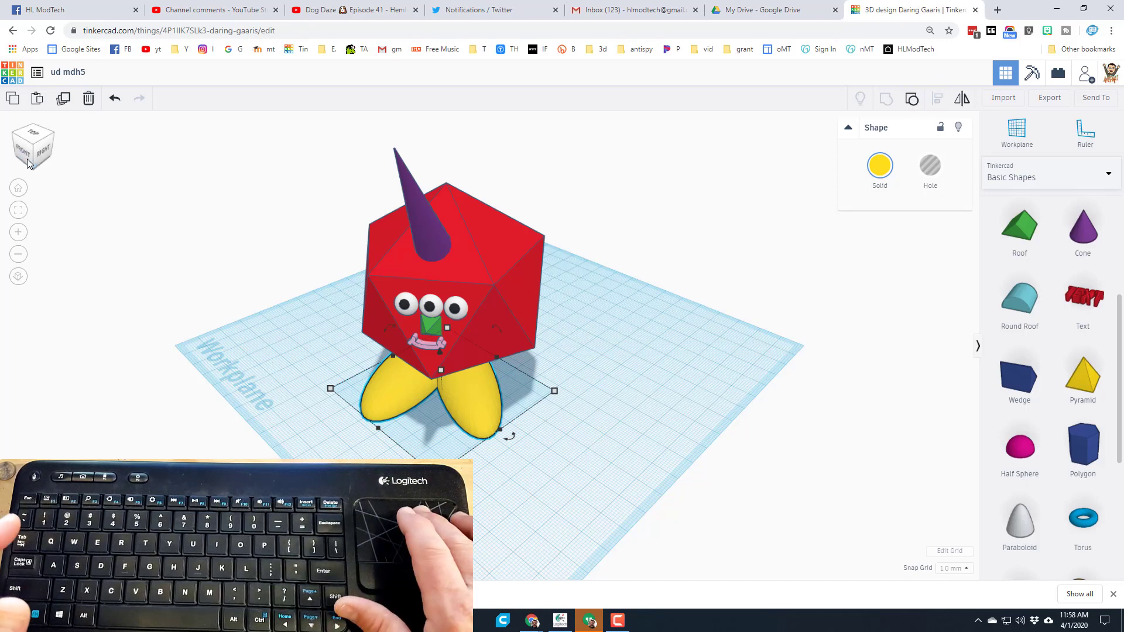
Set the workplane on the side face to the right of the creature's face and place a round roof on it
key("ctrl+Down")
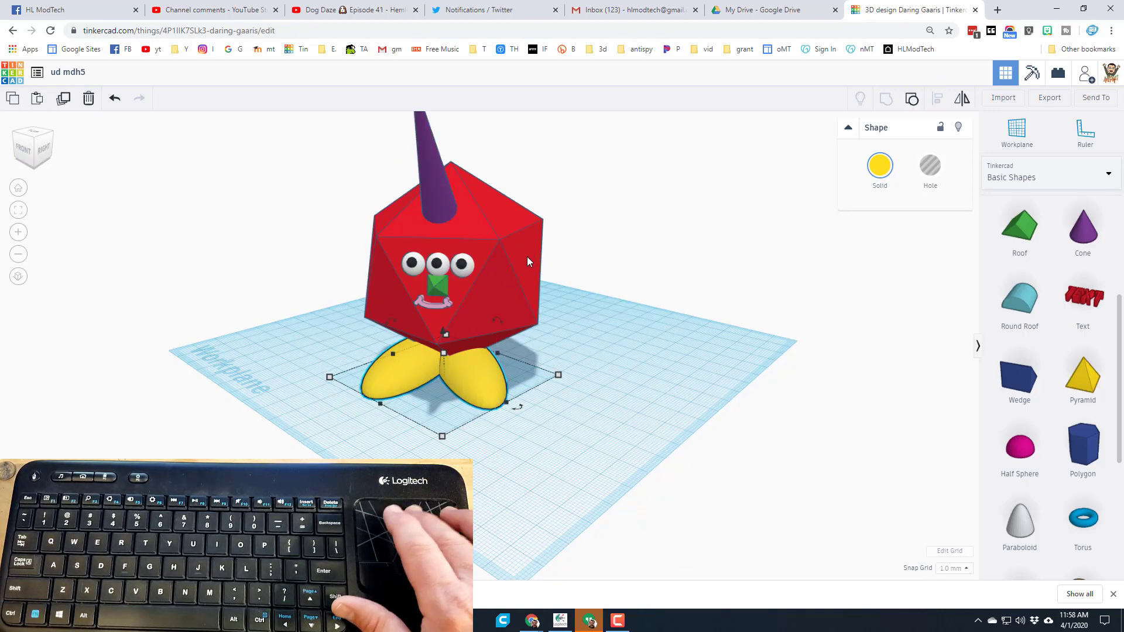
left_click(1025, 143)
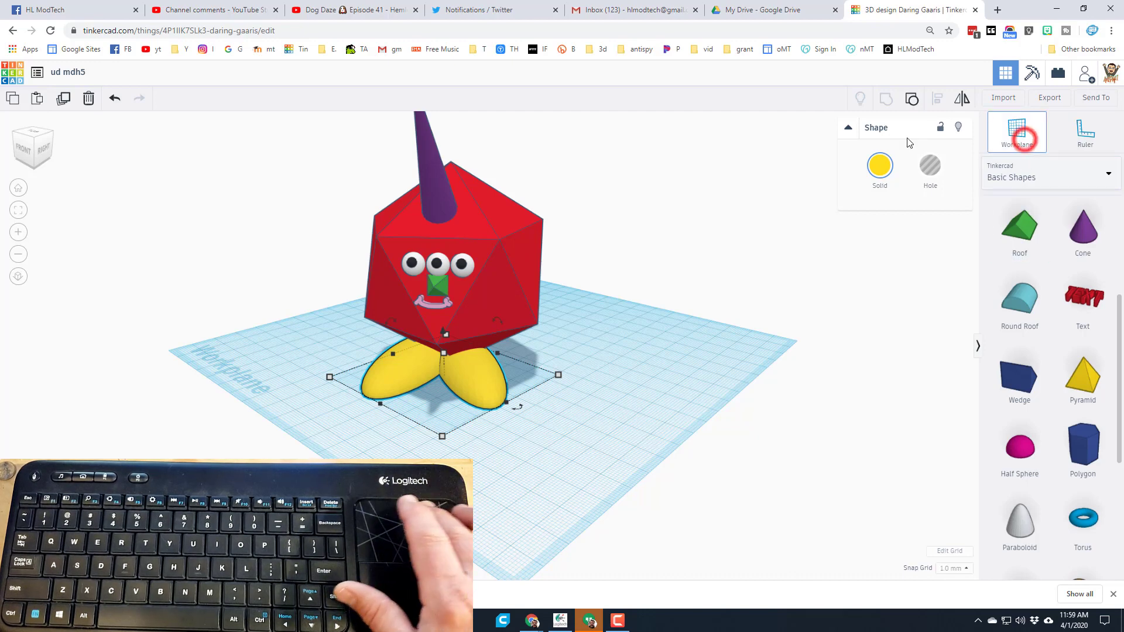
left_click(531, 259)
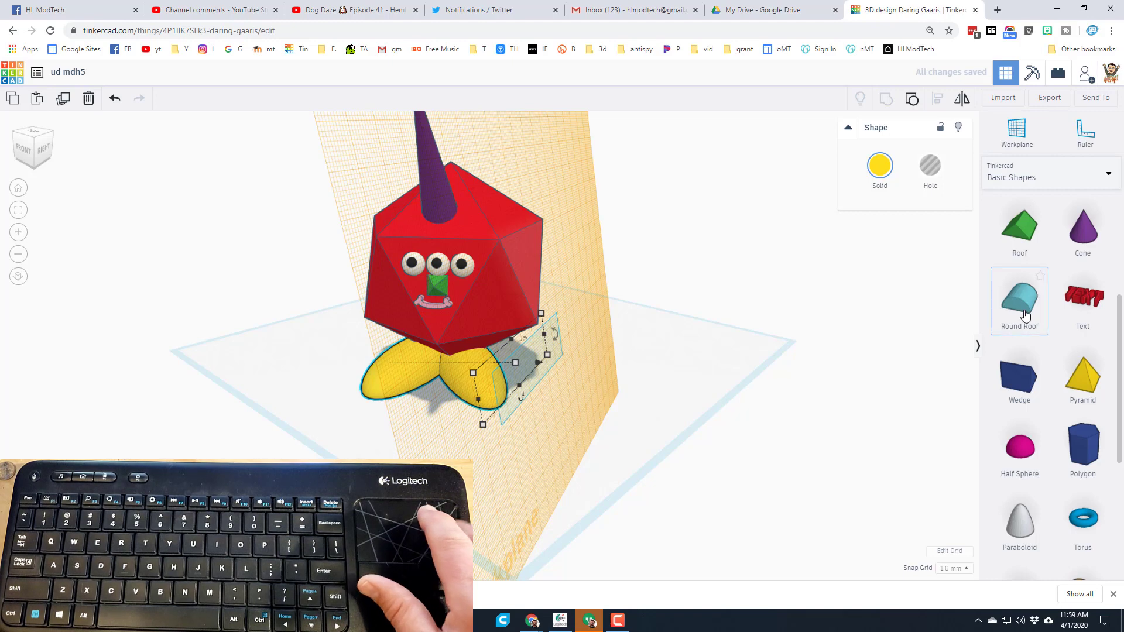
left_click(1024, 315)
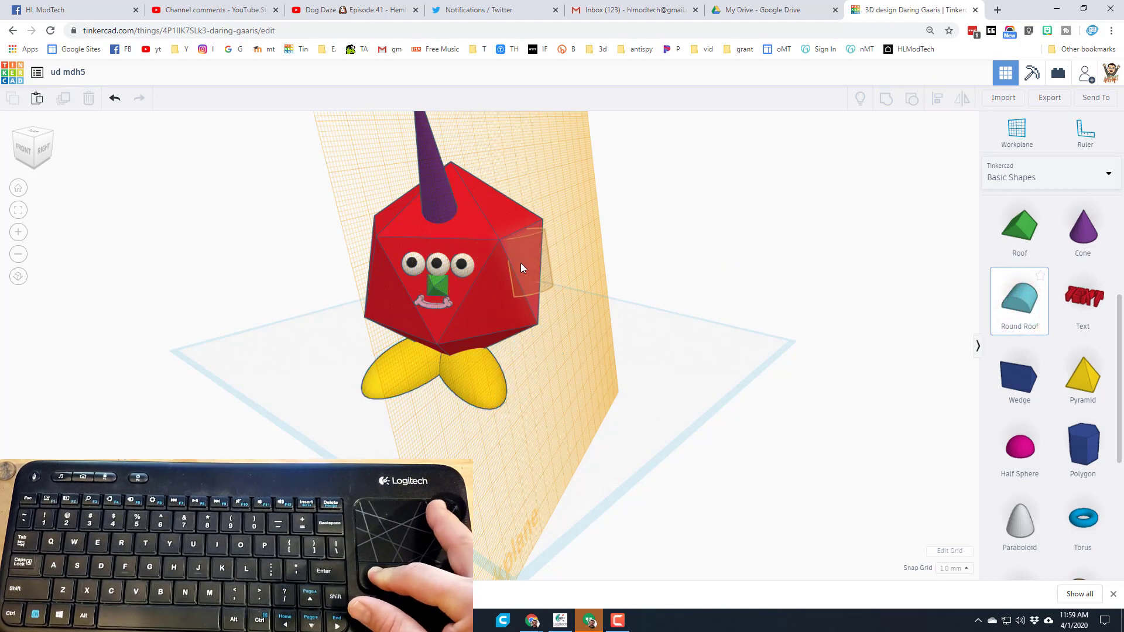
left_click(522, 267)
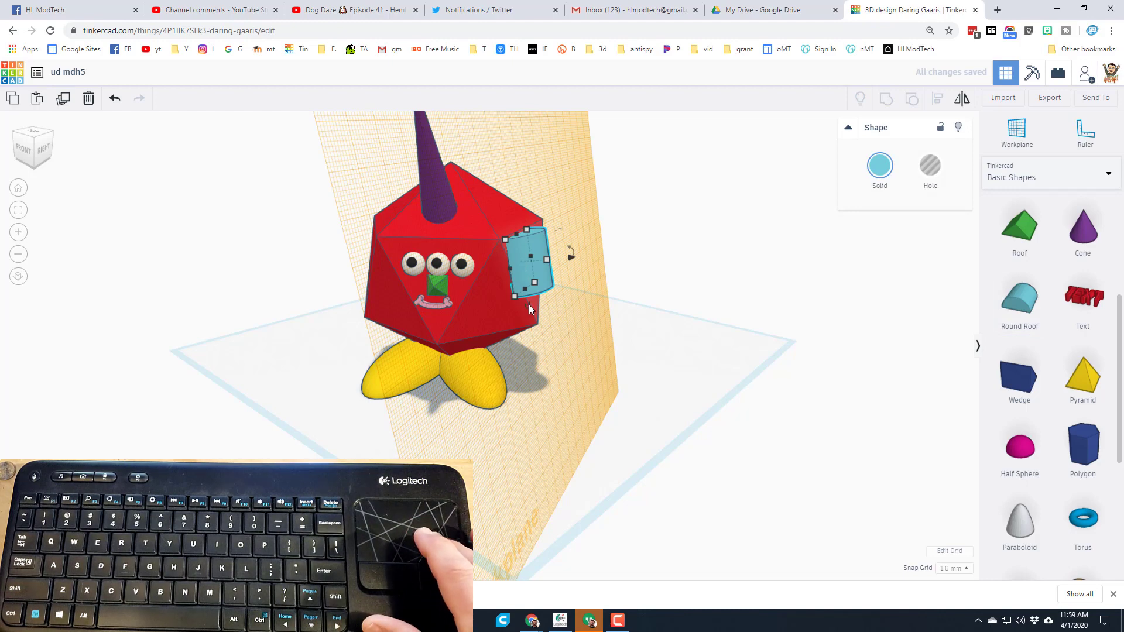
Rotate the round roof on the body's side face by 90° so its curve follows an ear shape
left_click(37, 145)
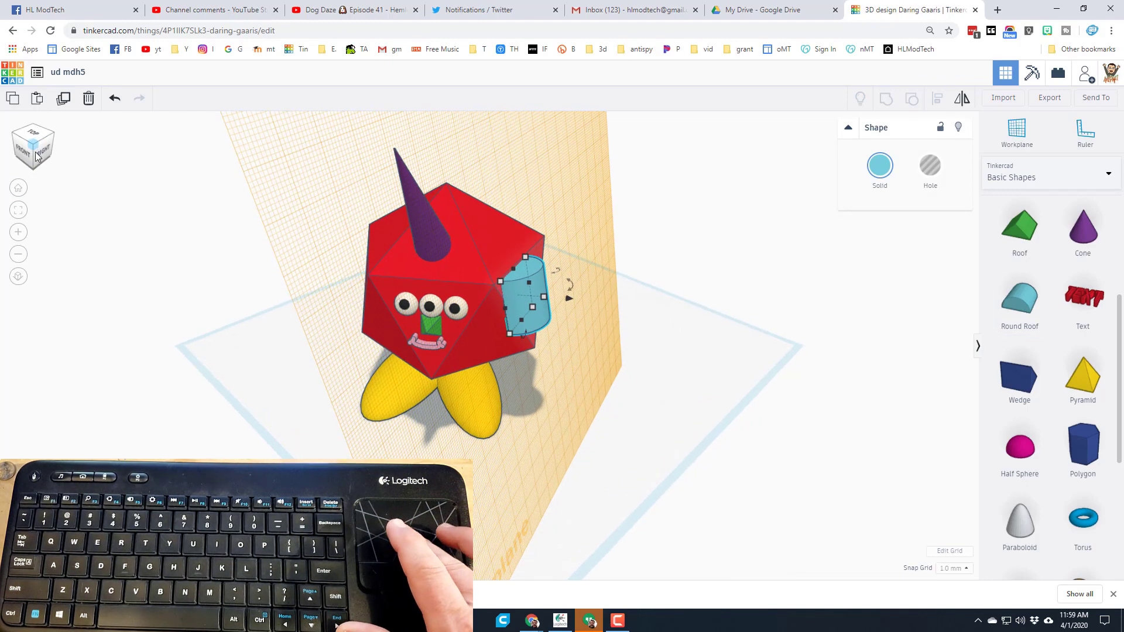
left_click(46, 146)
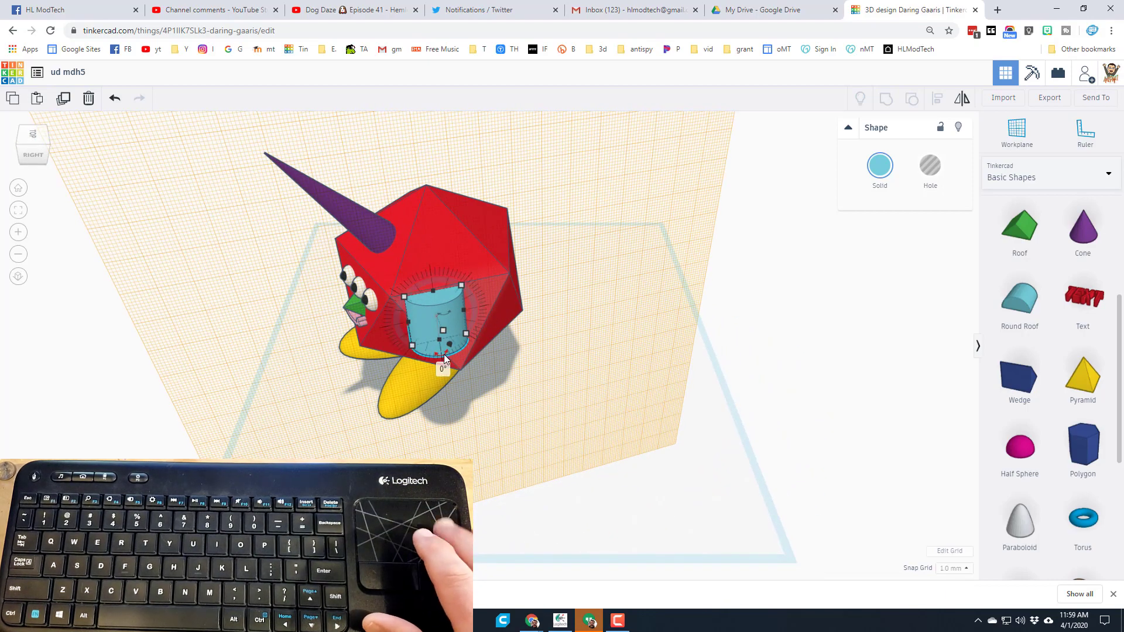
left_click_drag(443, 354, 420, 319)
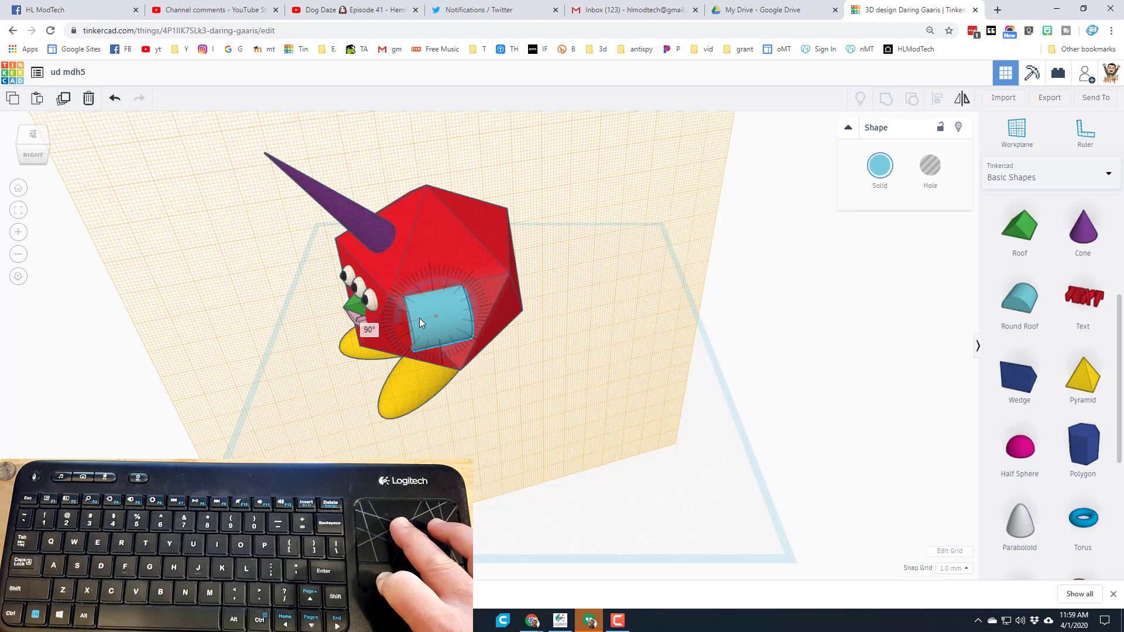
Narrow the round roof on the side face to a 4 mm thick ear
mouse_move(419, 318)
left_mouse_down()
mouse_move(235, 353)
mouse_move(248, 381)
mouse_move(233, 336)
mouse_move(238, 389)
mouse_move(234, 373)
mouse_move(228, 402)
mouse_move(234, 336)
mouse_move(243, 349)
mouse_move(559, 335)
mouse_move(489, 344)
mouse_move(411, 329)
left_mouse_up()
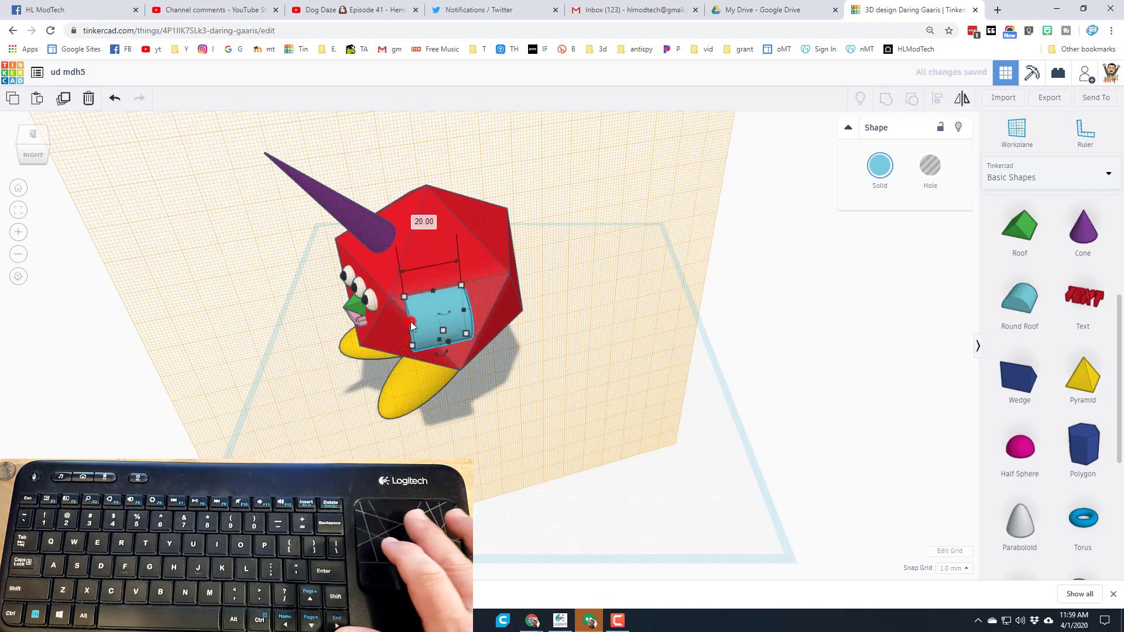
left_click_drag(410, 322, 458, 325)
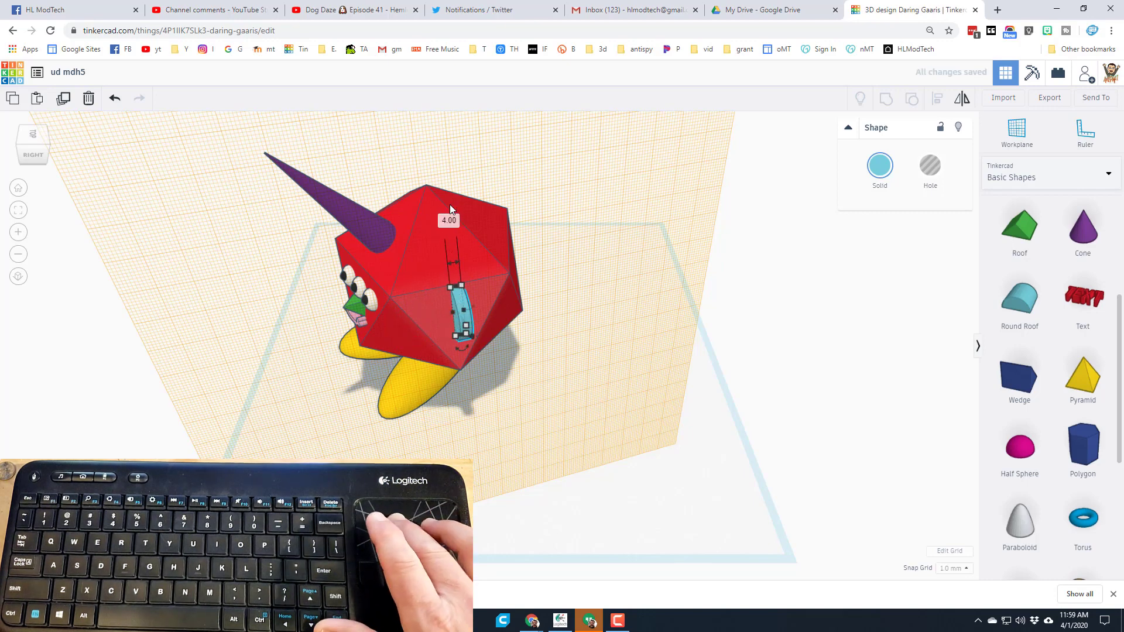
left_click(451, 289)
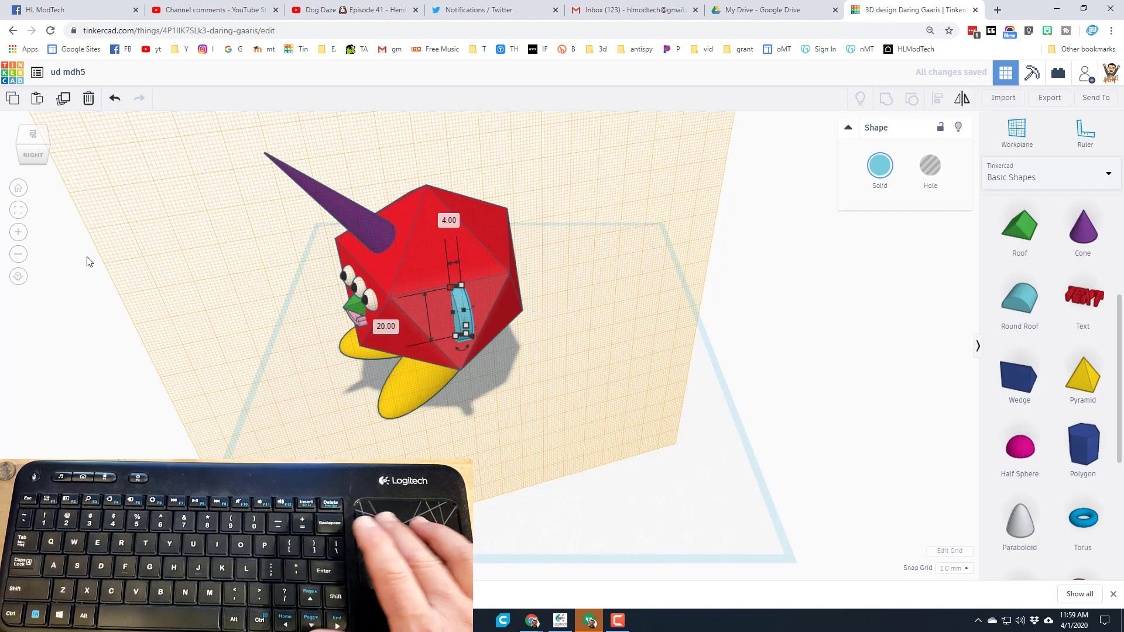
Set the workplane on the opposite side face of the red body and place a second round roof there
left_click(17, 148)
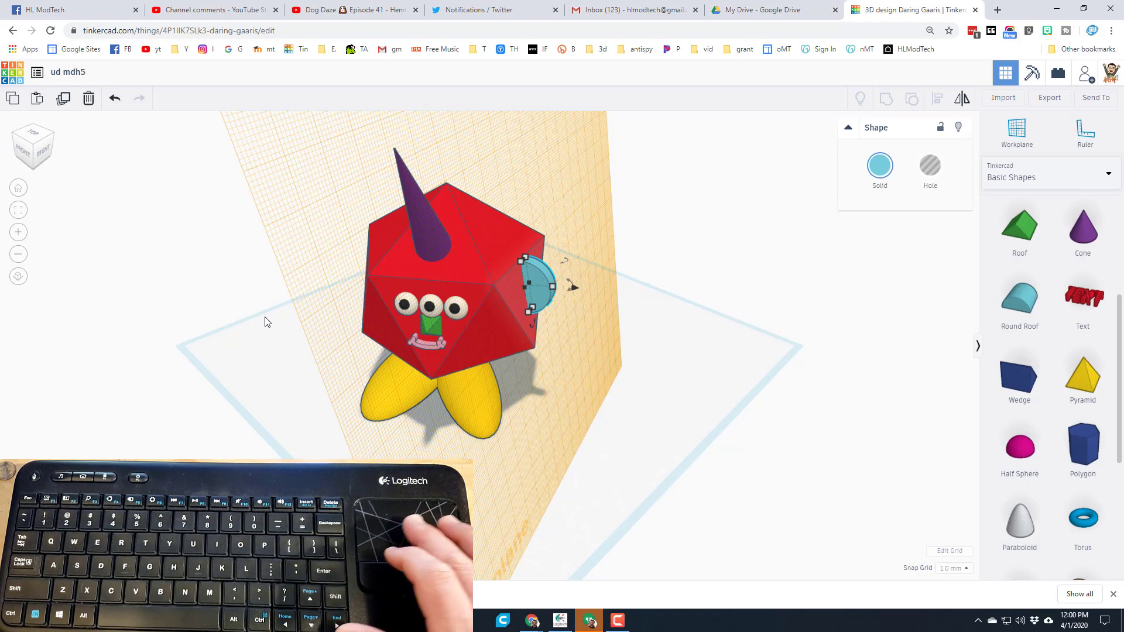
left_click(203, 350)
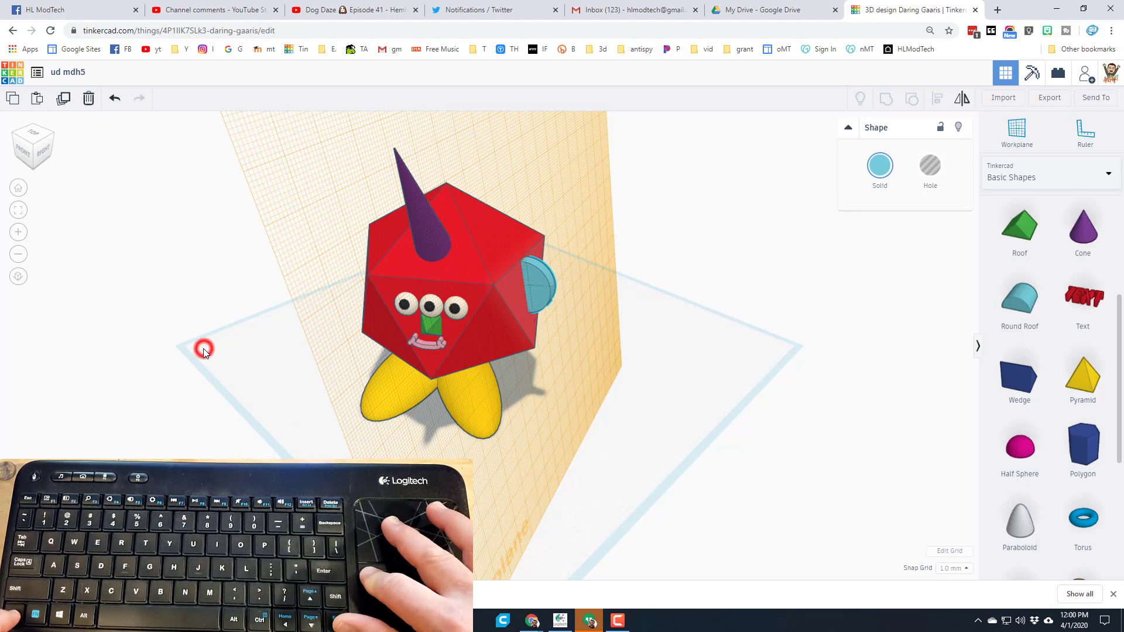
right_click_drag(203, 350, 368, 277)
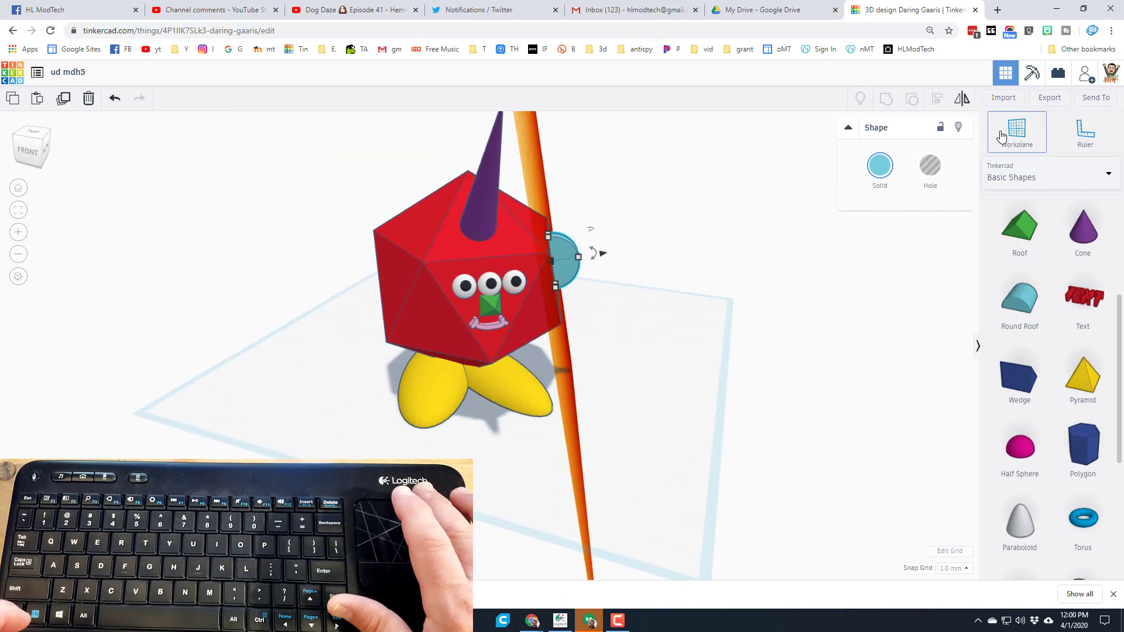
left_click(1002, 136)
left_click(398, 266)
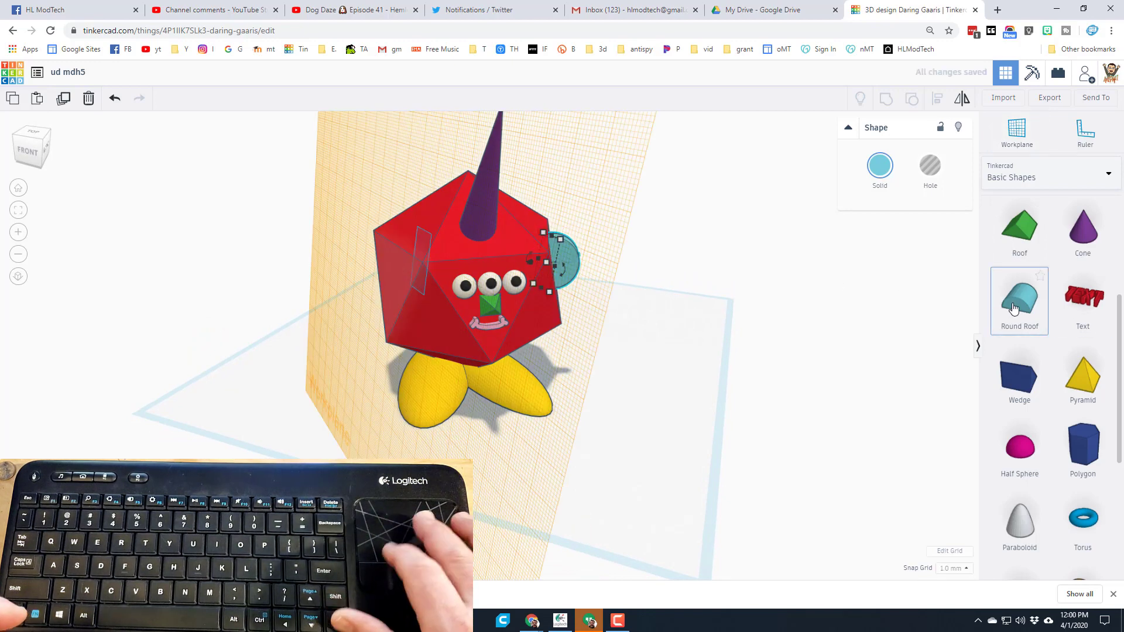
left_click_drag(1014, 309, 405, 280)
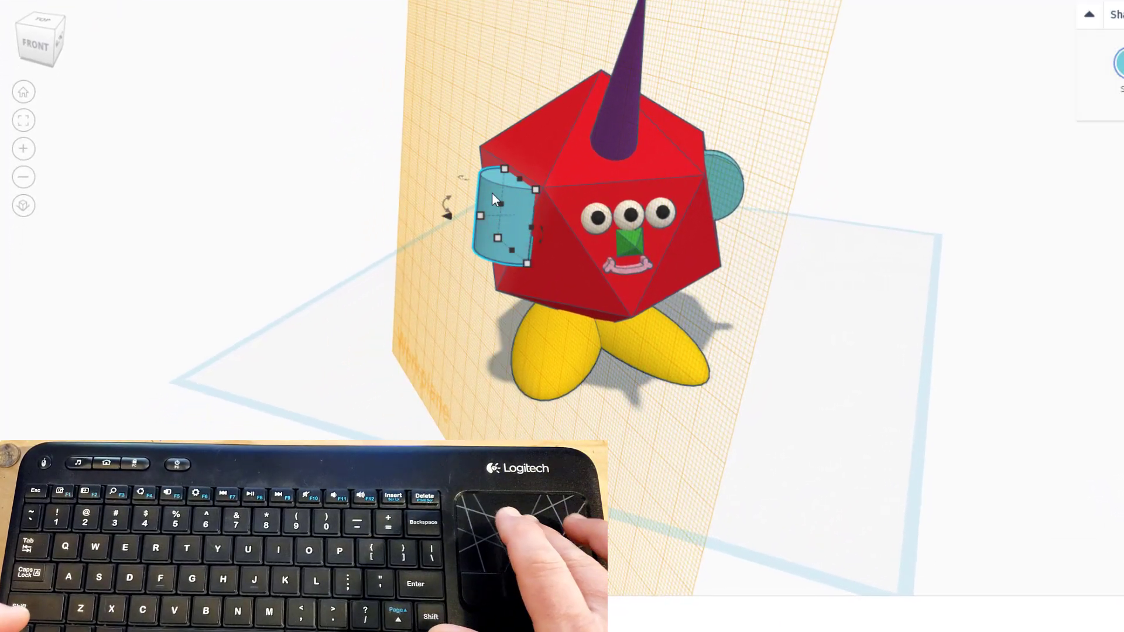
Rotate the second round roof by 90° on its side face to match the first ear
left_click_drag(538, 237, 543, 240)
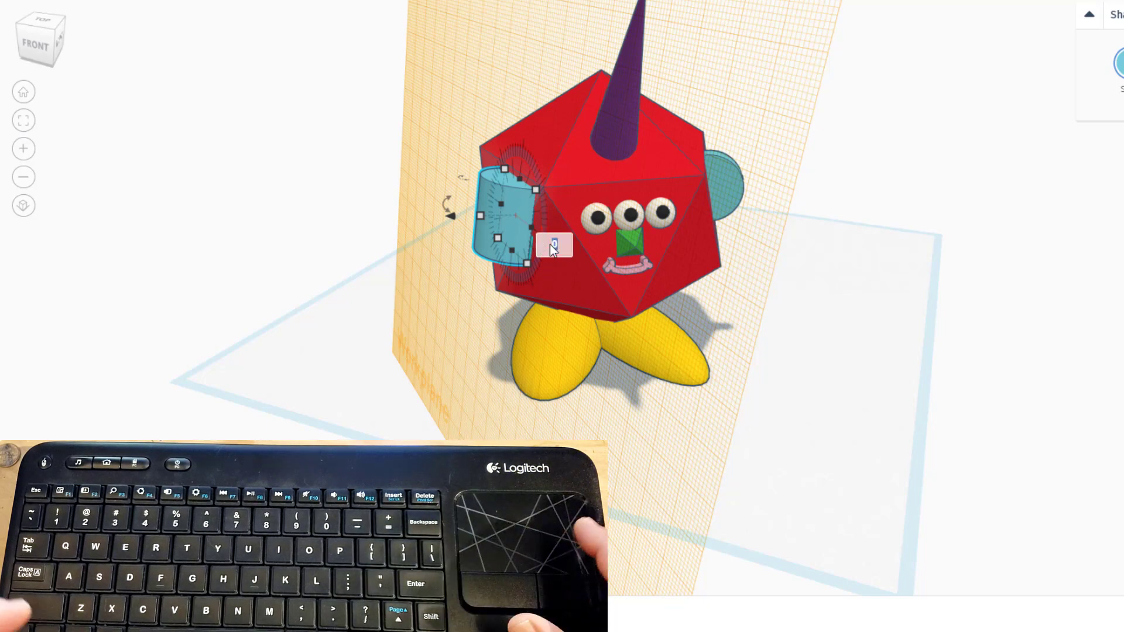
type("80")
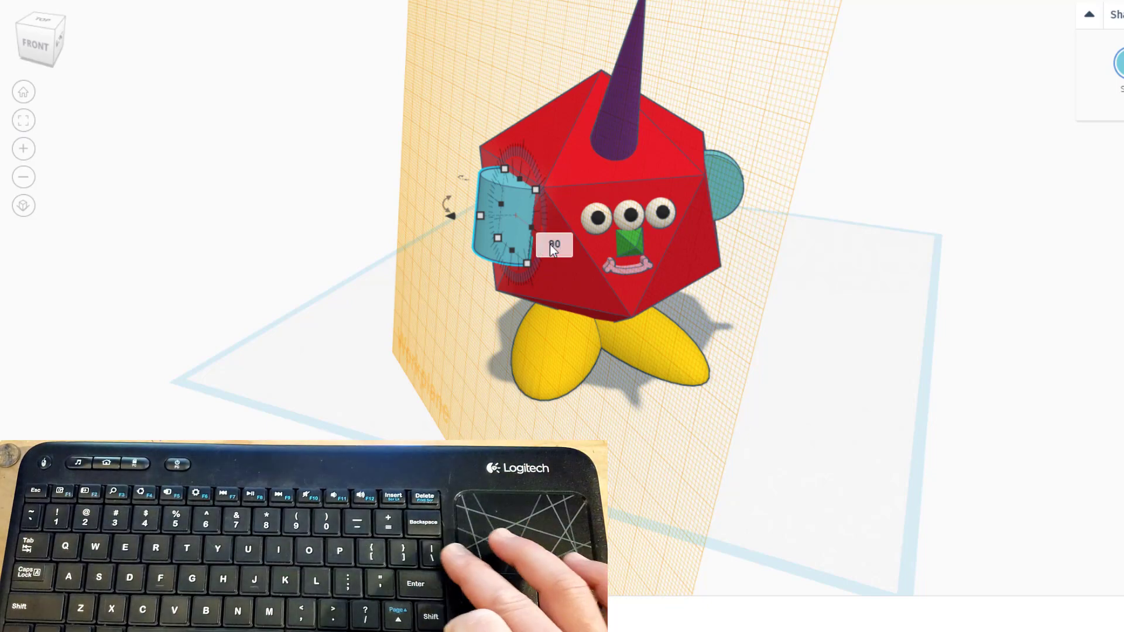
key("Return")
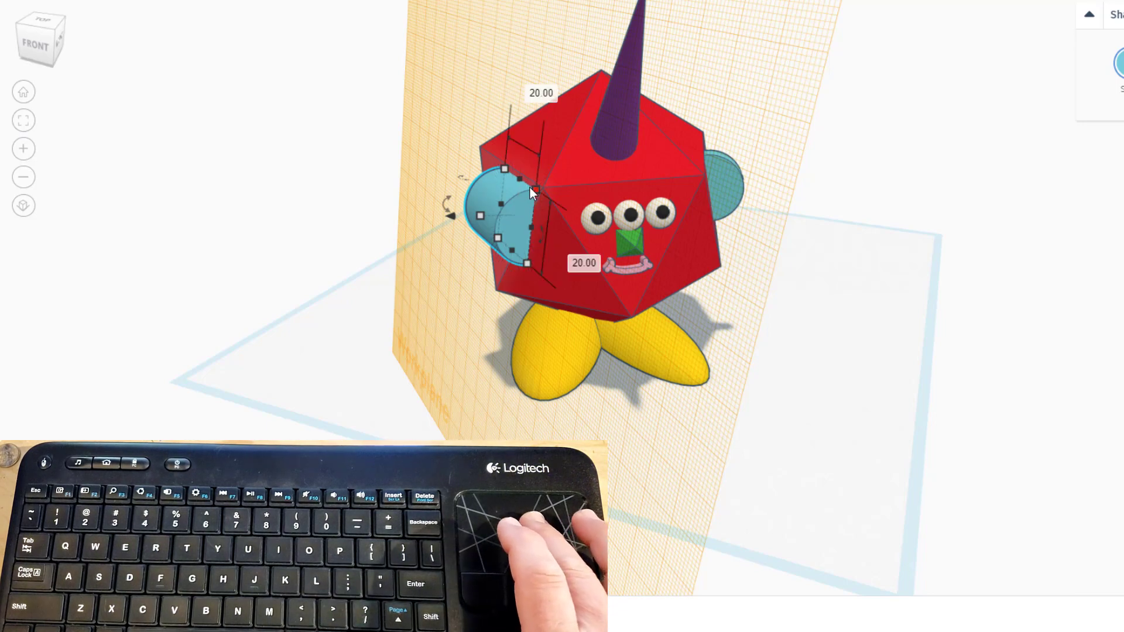
Set the second round roof's thickness to 4 mm and deselect it
left_click(527, 88)
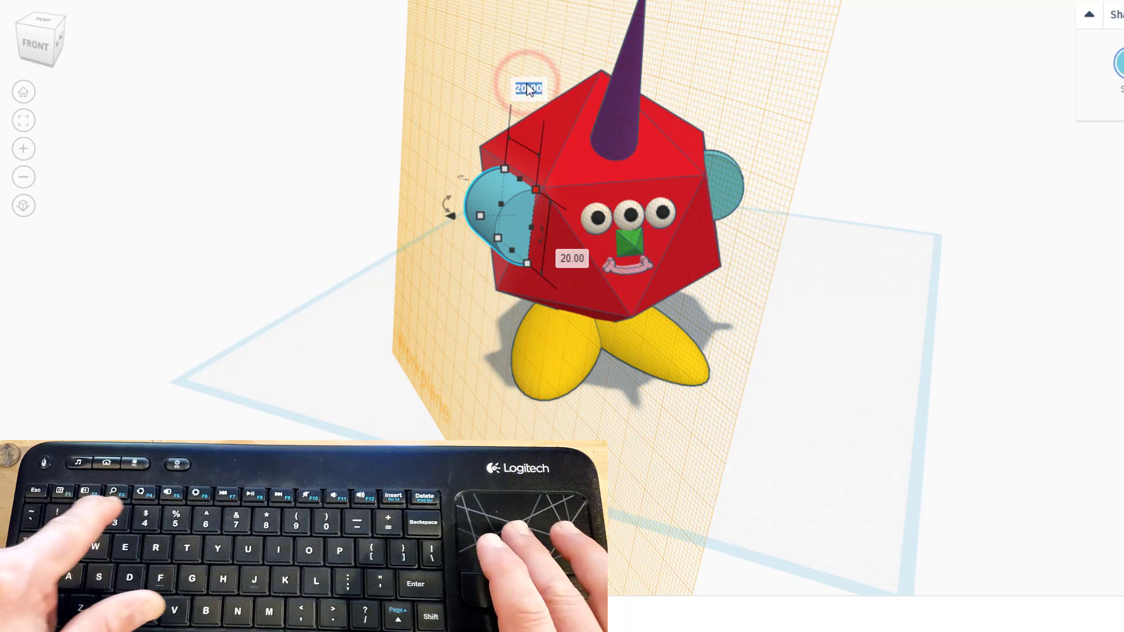
key("BackSpace")
type("4")
key("Return")
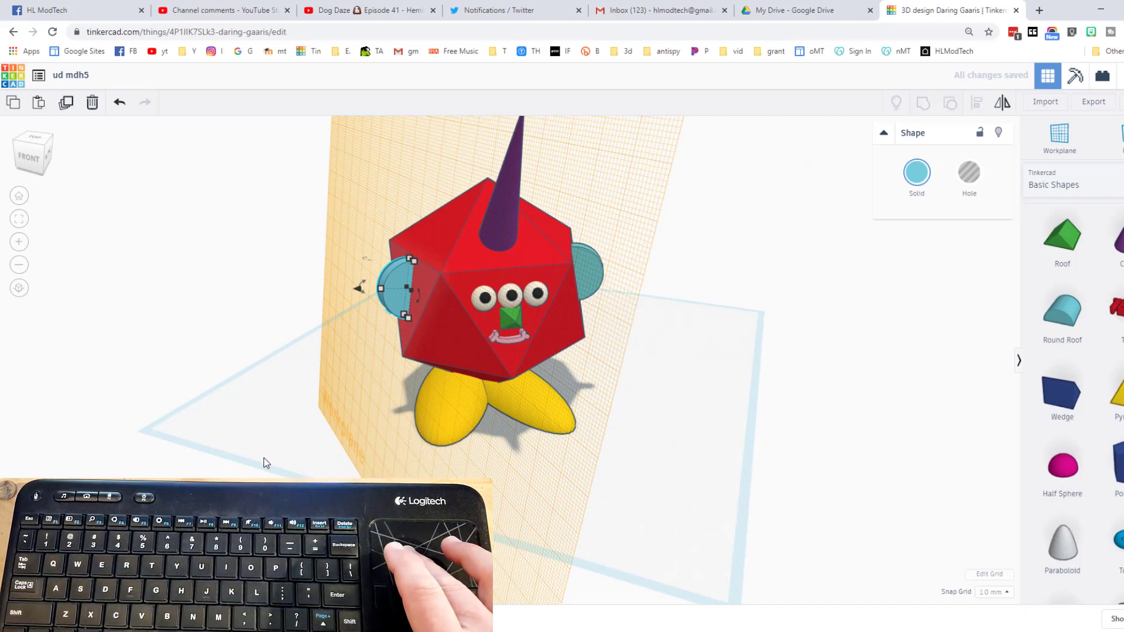
left_click(268, 436)
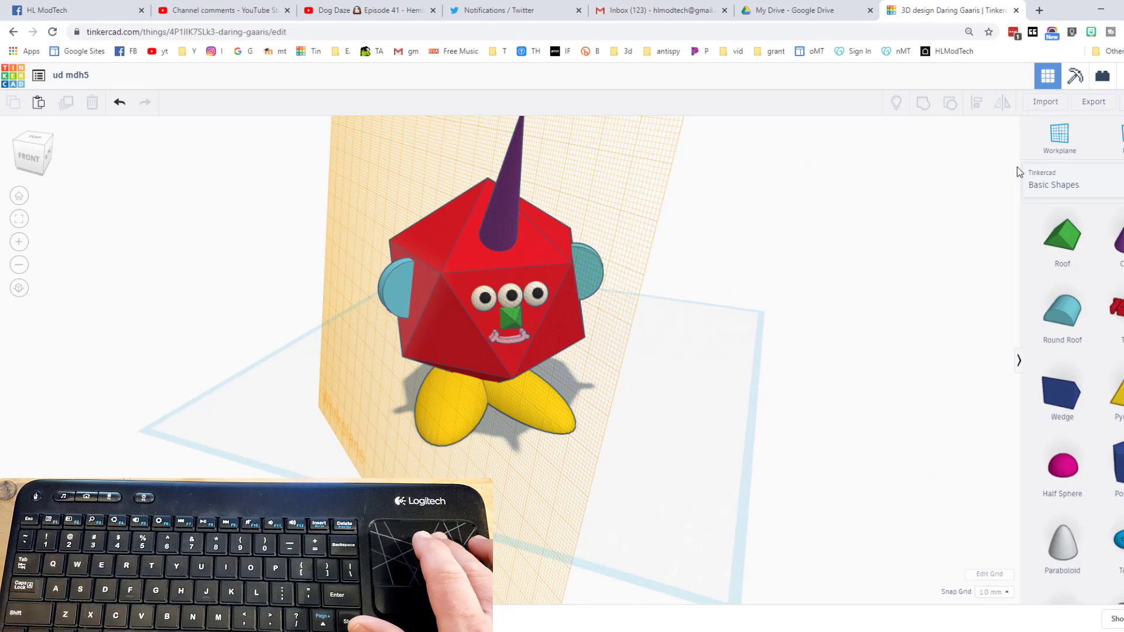
Return the workplane to the default ground plane
left_click(1060, 136)
left_click(732, 376)
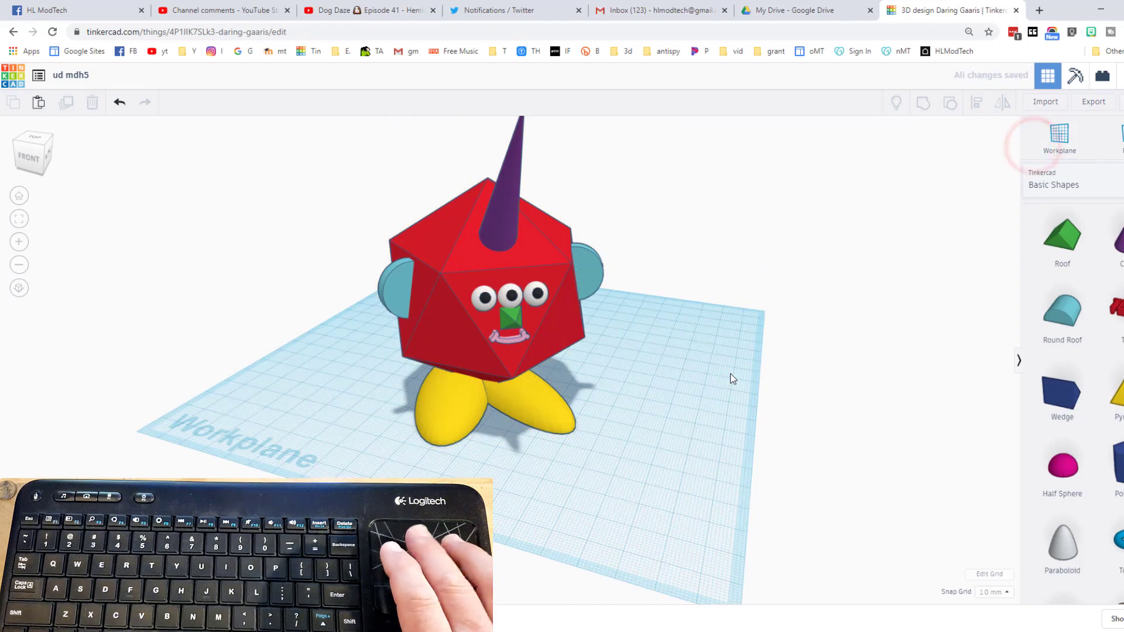
left_click(732, 377)
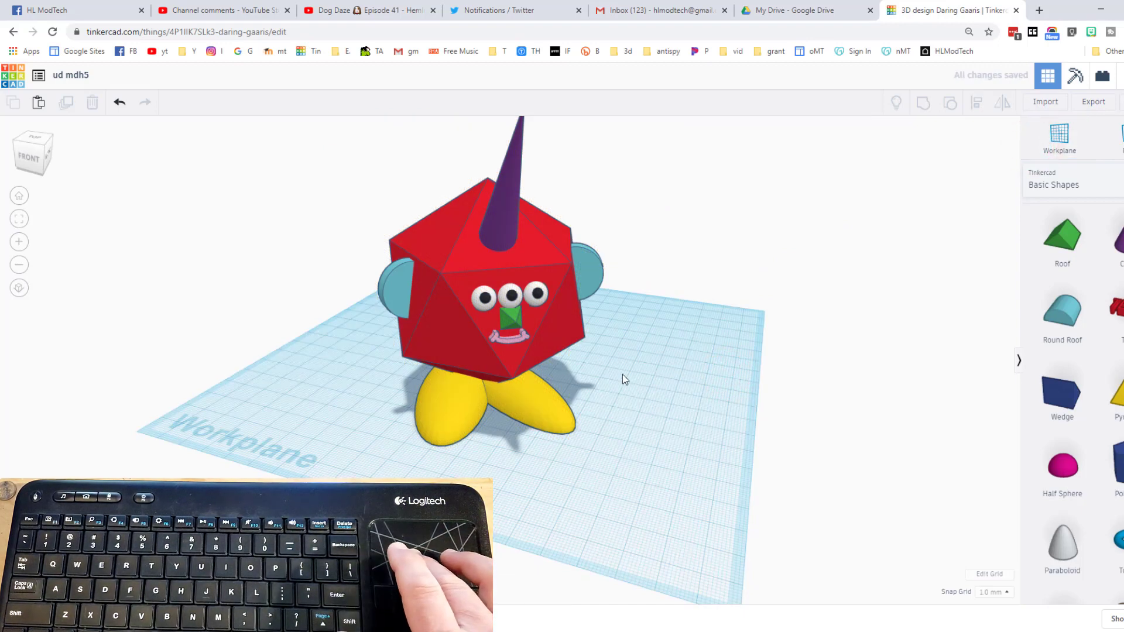
scroll(624, 370, "up", 2)
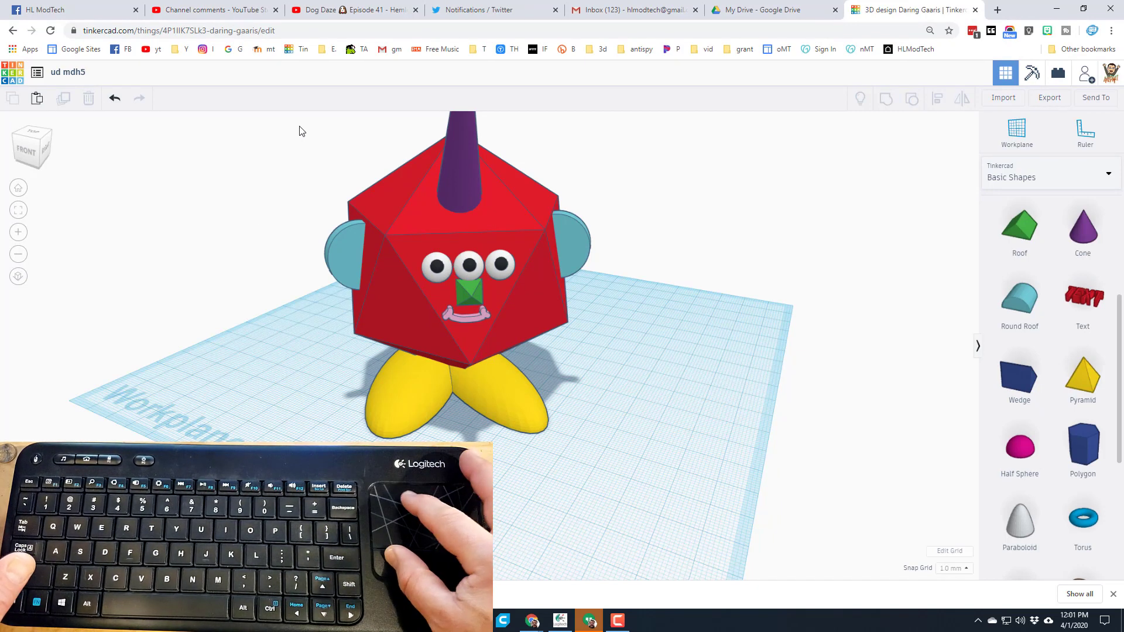
Duplicate the whole creature and move the copy sideways and back so it stands clear of the original
left_click_drag(299, 127, 624, 440)
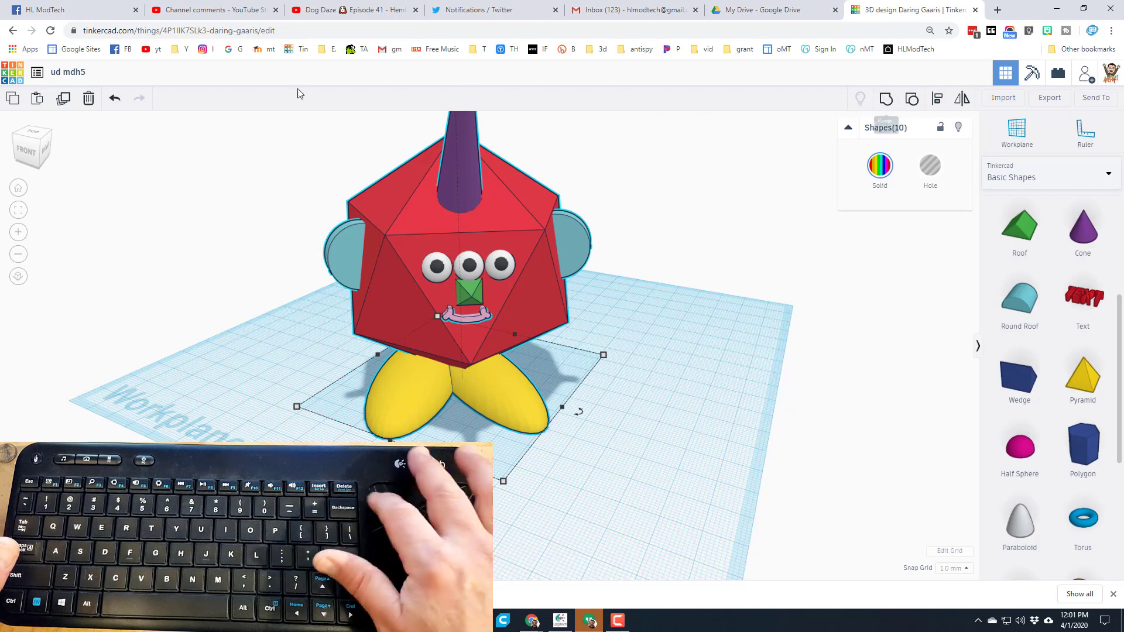
left_click(60, 107)
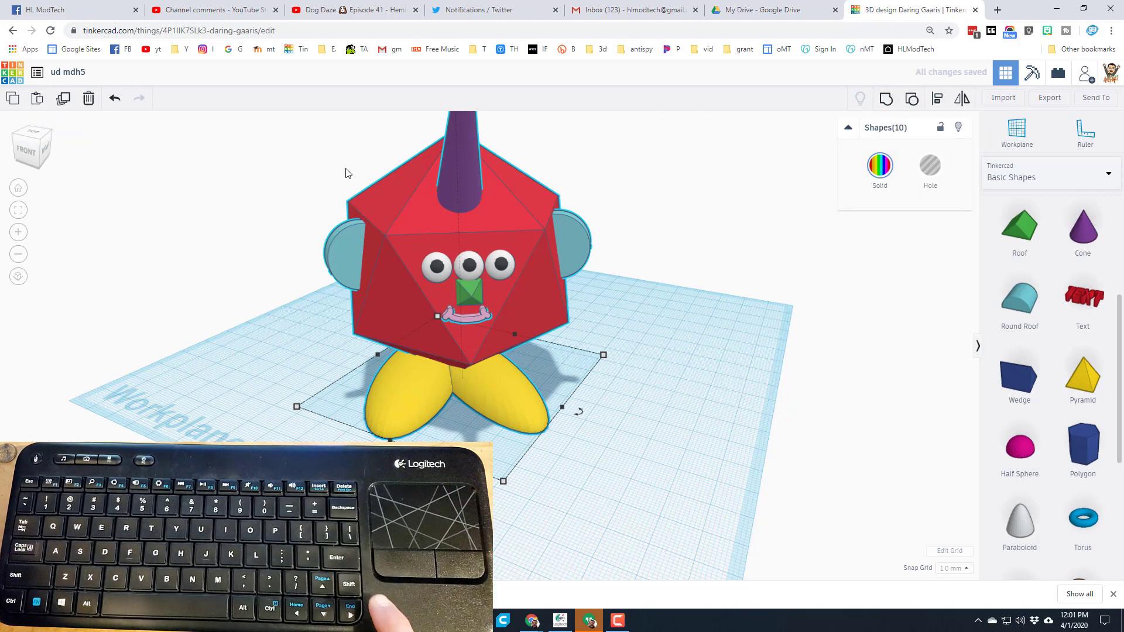
key("Right")
key("Right")
key("Right")
key("Right")
key("Right")
key("Right")
key("Right")
key("Right")
key("Right")
key("Right")
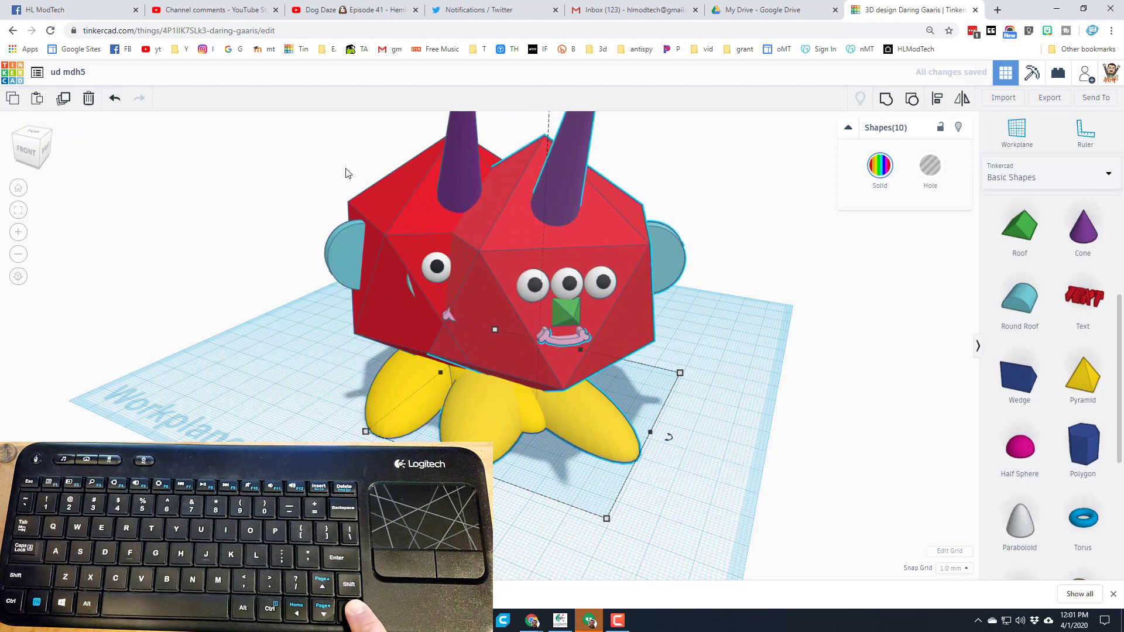
key("Up")
key("Up")
key("Up")
key("Up")
key("Up")
key("Up")
key("Up")
key("Up")
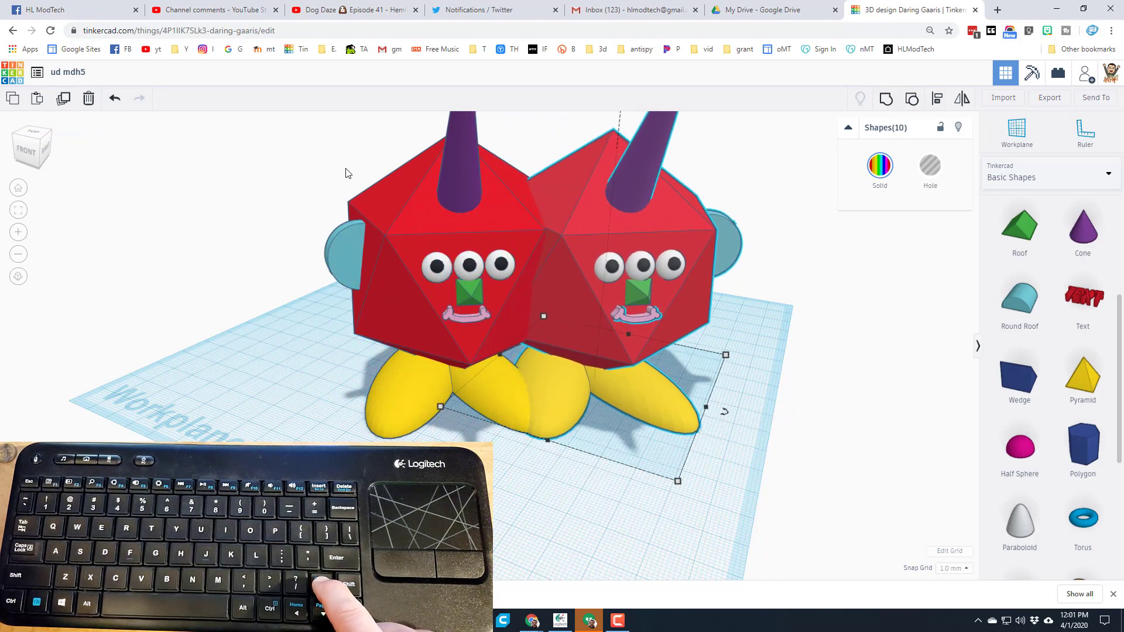
key("Up")
key("Up")
key("Up")
key("Up")
key("Right")
key("Right")
key("Right")
key("Right")
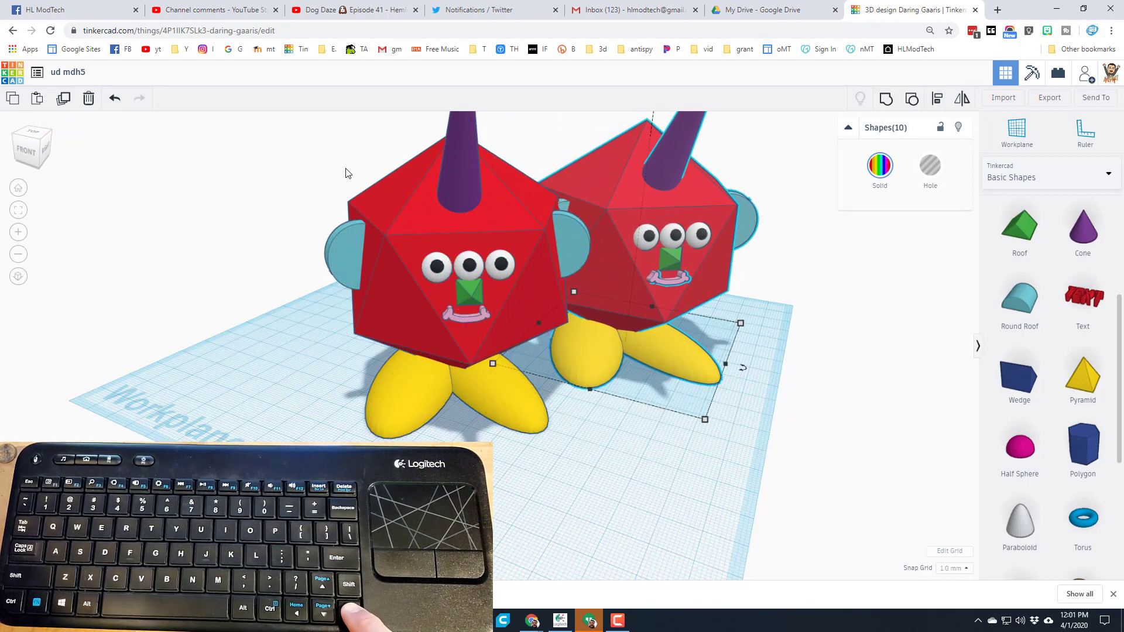
Delete the duplicated creature and undo the deletion
key("Delete")
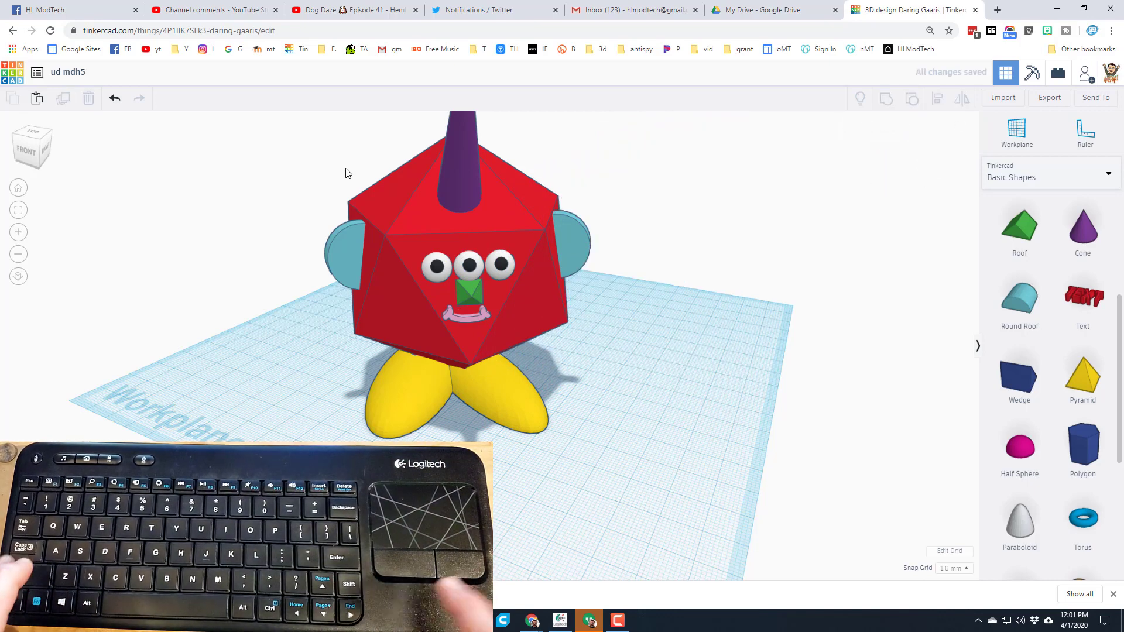
left_click(113, 99)
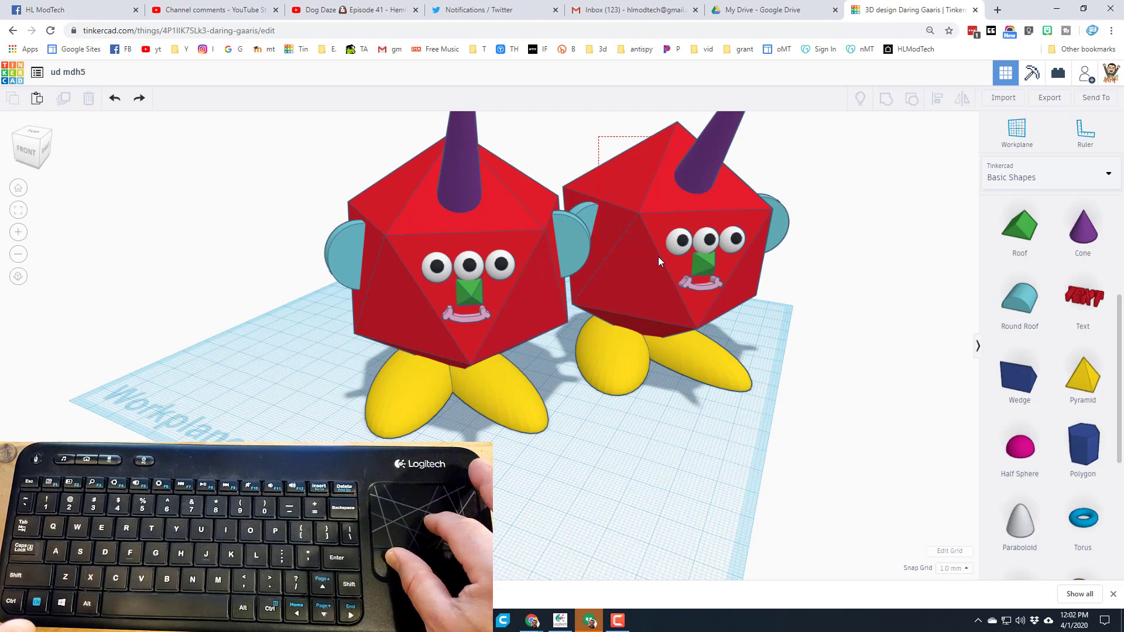
Scale the duplicated creature down proportionally to about 51 mm tall
left_click_drag(658, 256, 802, 406)
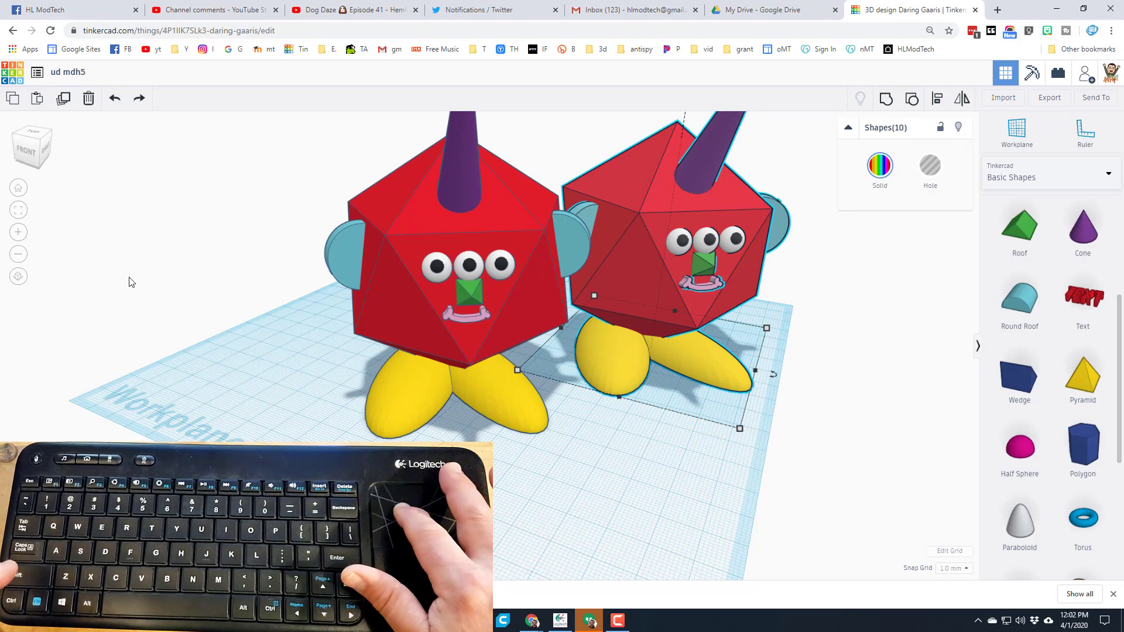
left_click(19, 210)
mouse_move(490, 203)
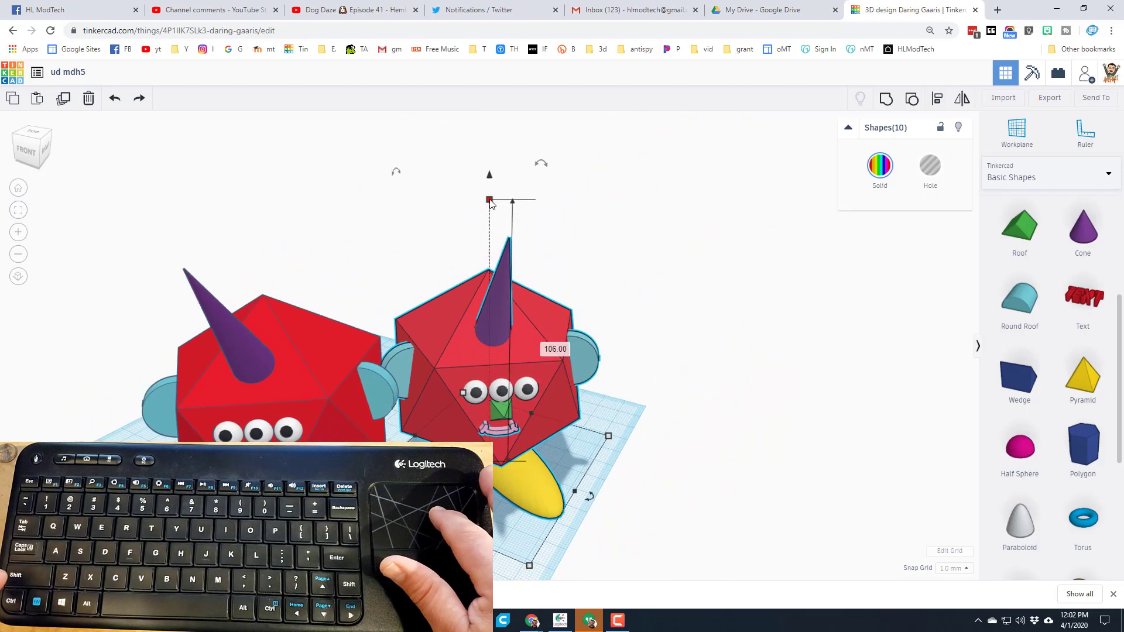
left_click_drag(491, 202, 508, 353)
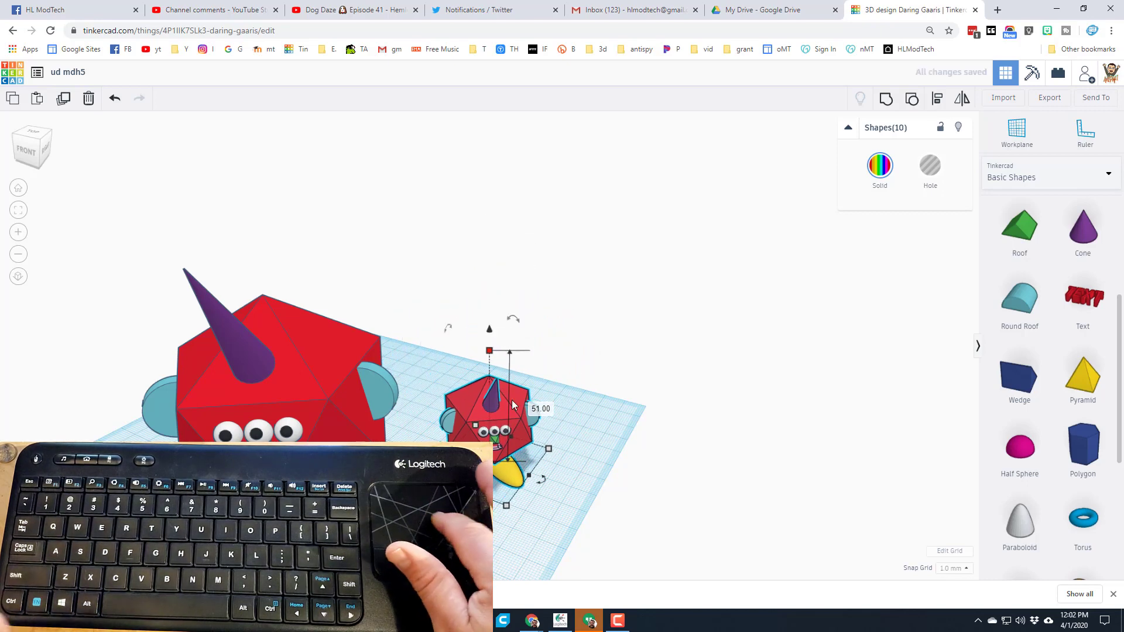
left_click(558, 413)
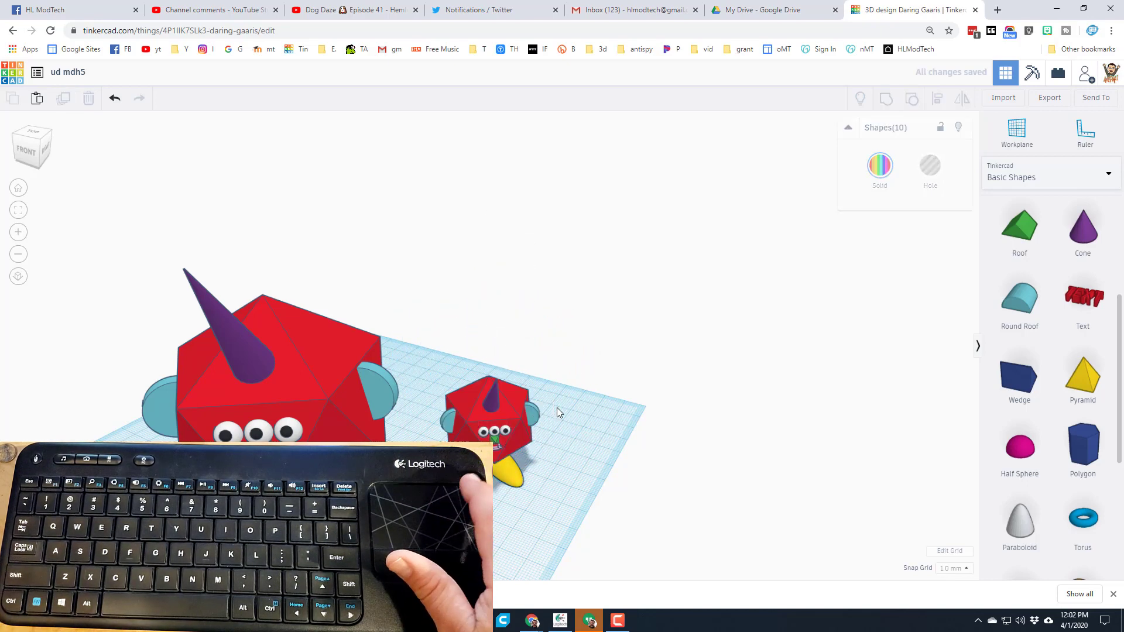
Recolor the small creature's red body with the magenta preset
left_click(521, 399)
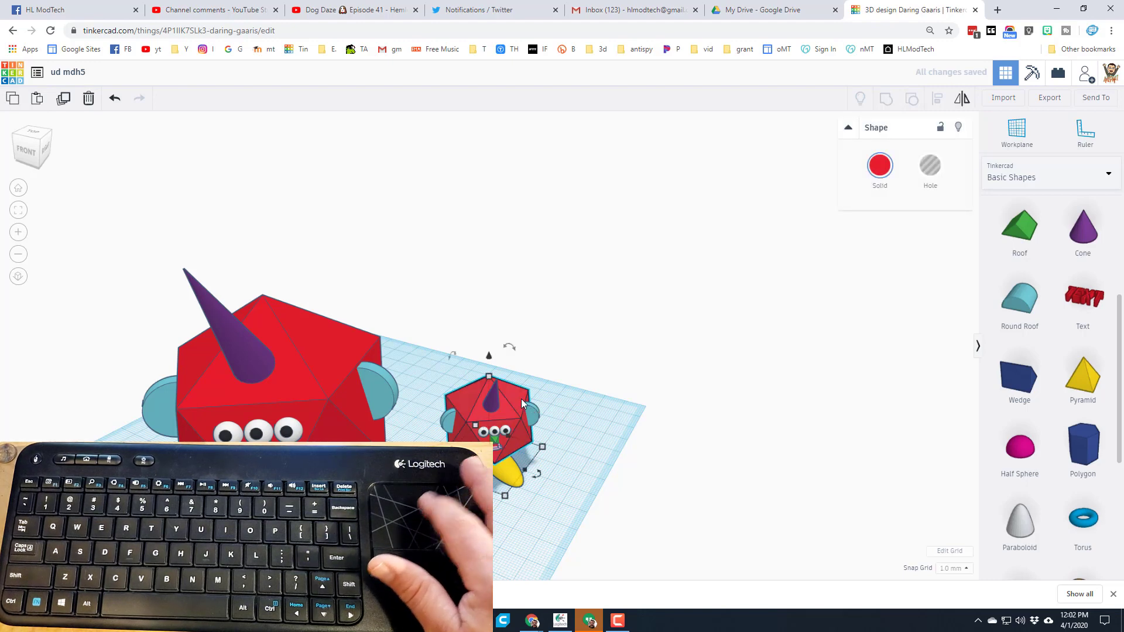
left_click(880, 166)
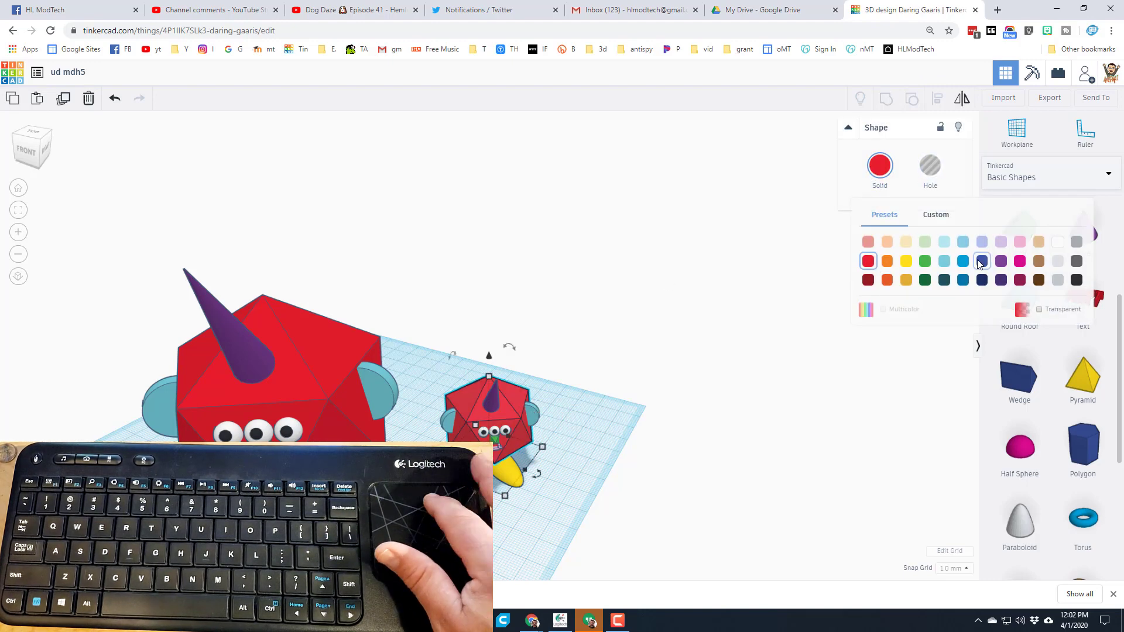
left_click(1020, 261)
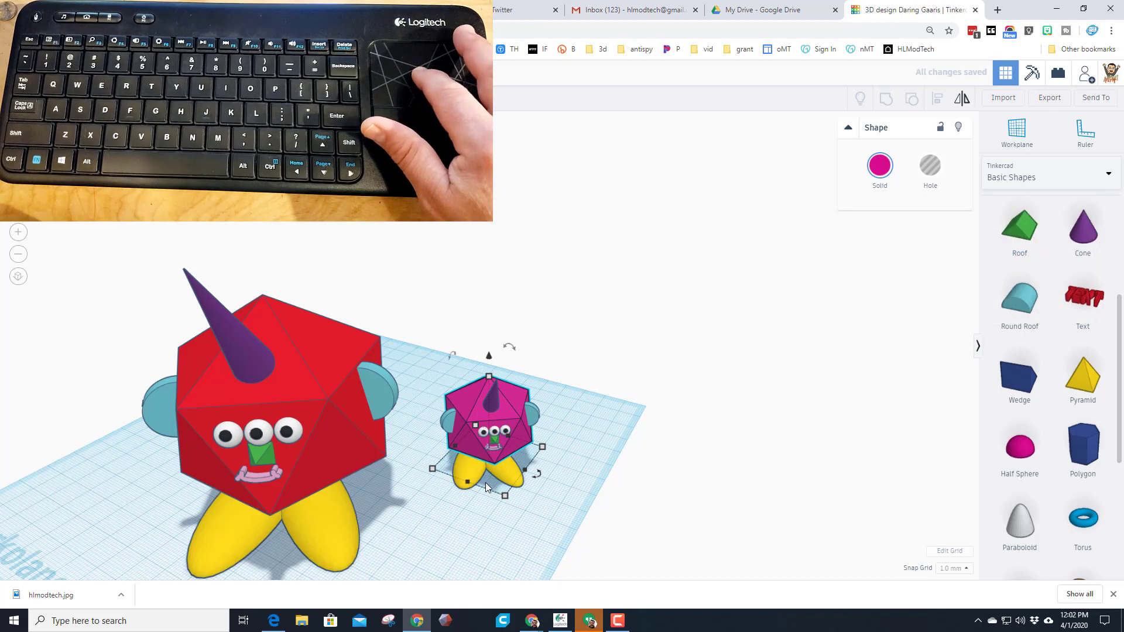
Recolor the small creature's yellow feet with the purple preset
left_click(499, 472)
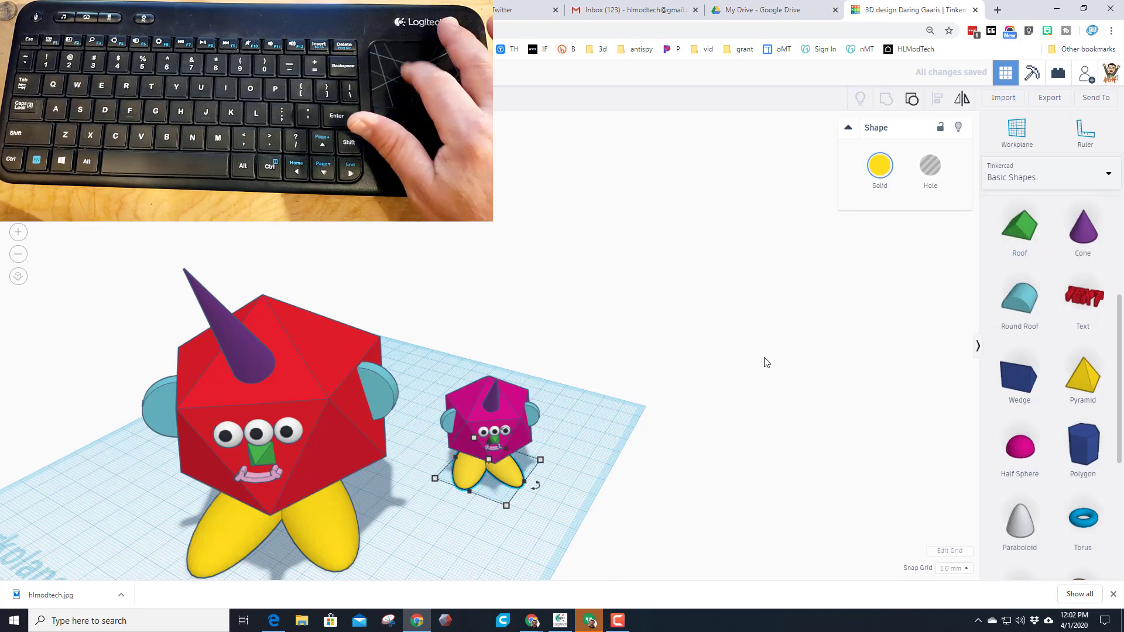
left_click(886, 170)
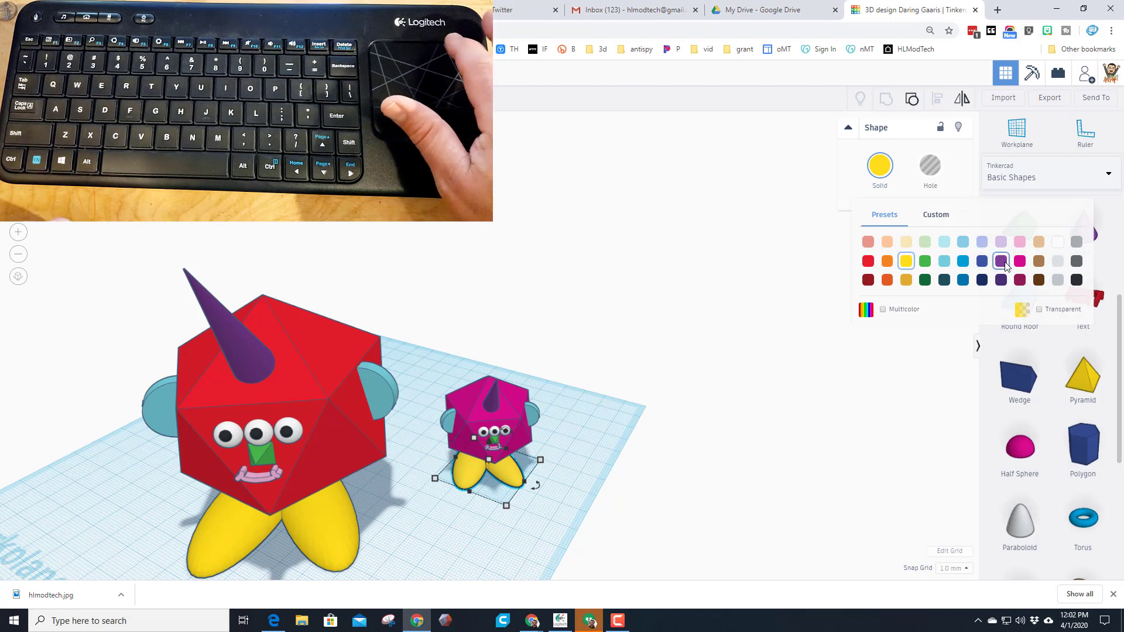
left_click(1002, 263)
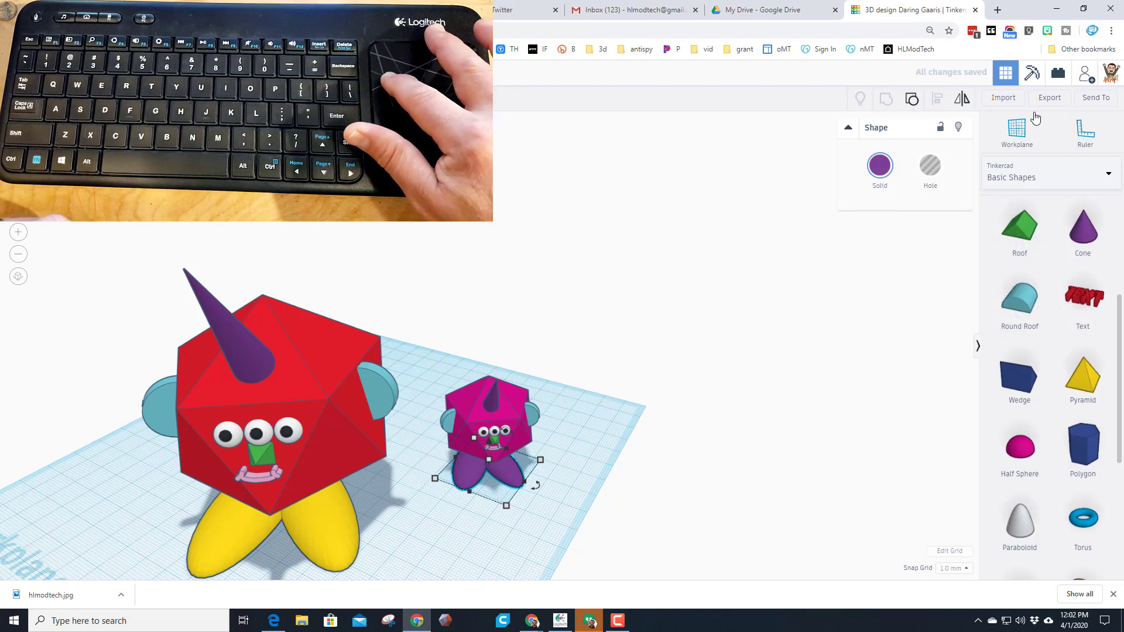
Add a Peace Hand from the Characters collection on the workplane beside the large creature's foot
left_click(1005, 183)
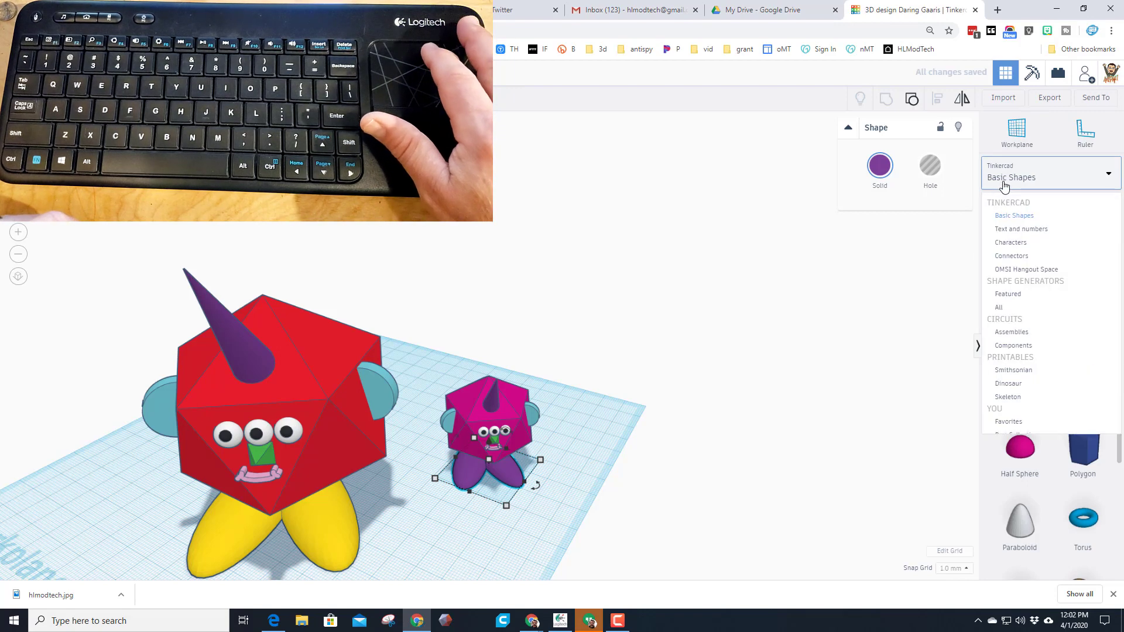
left_click(1007, 243)
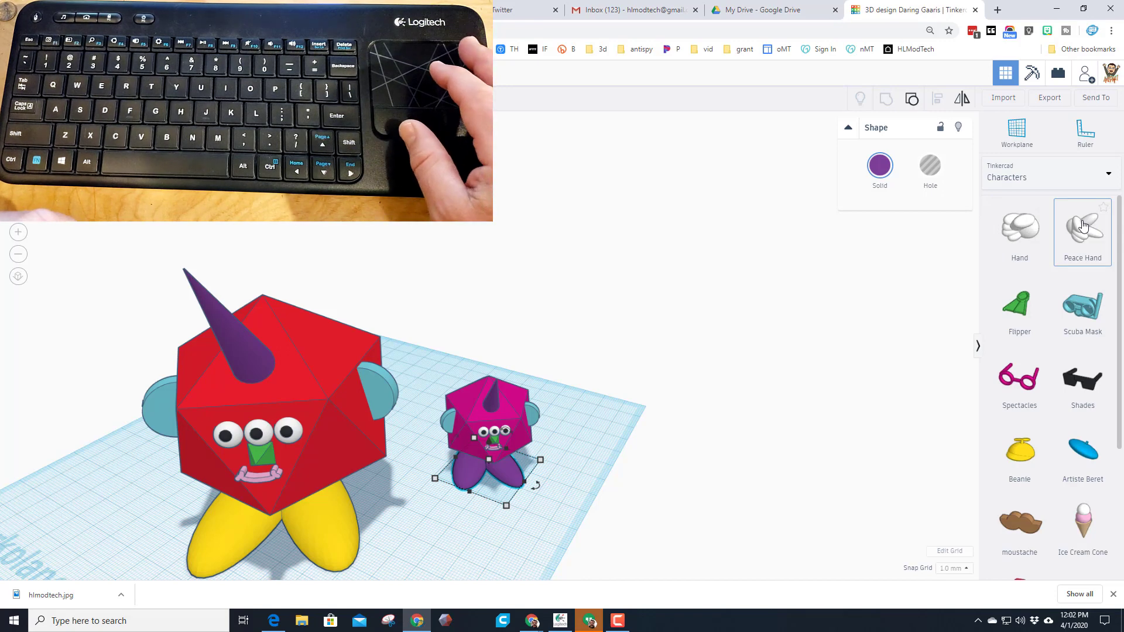
left_click_drag(977, 253, 379, 510)
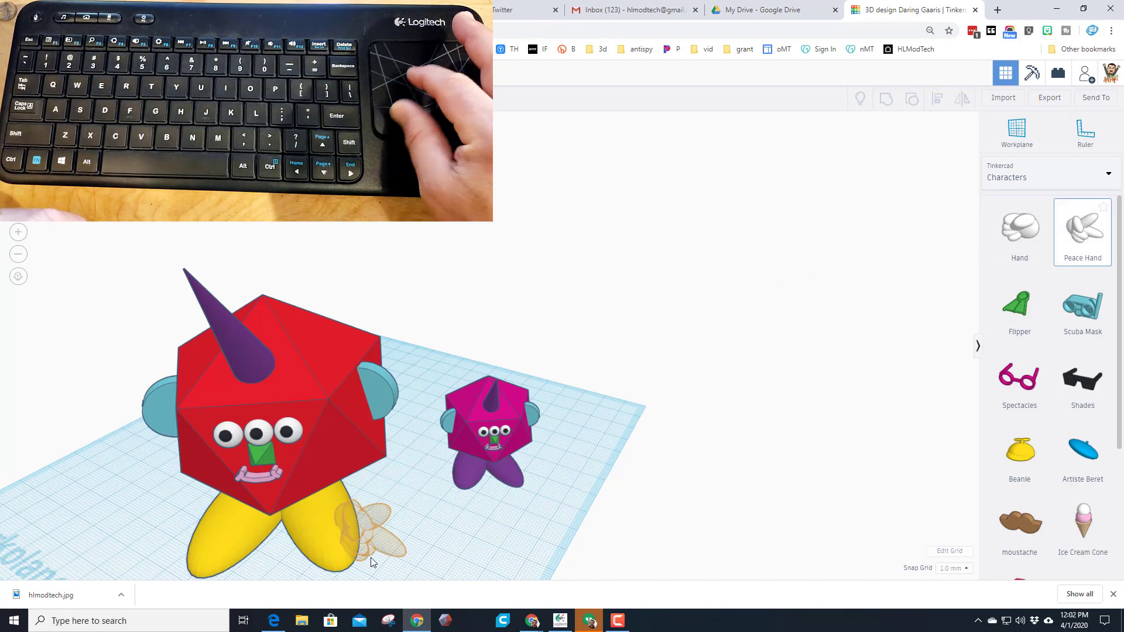
left_click_drag(370, 557, 370, 556)
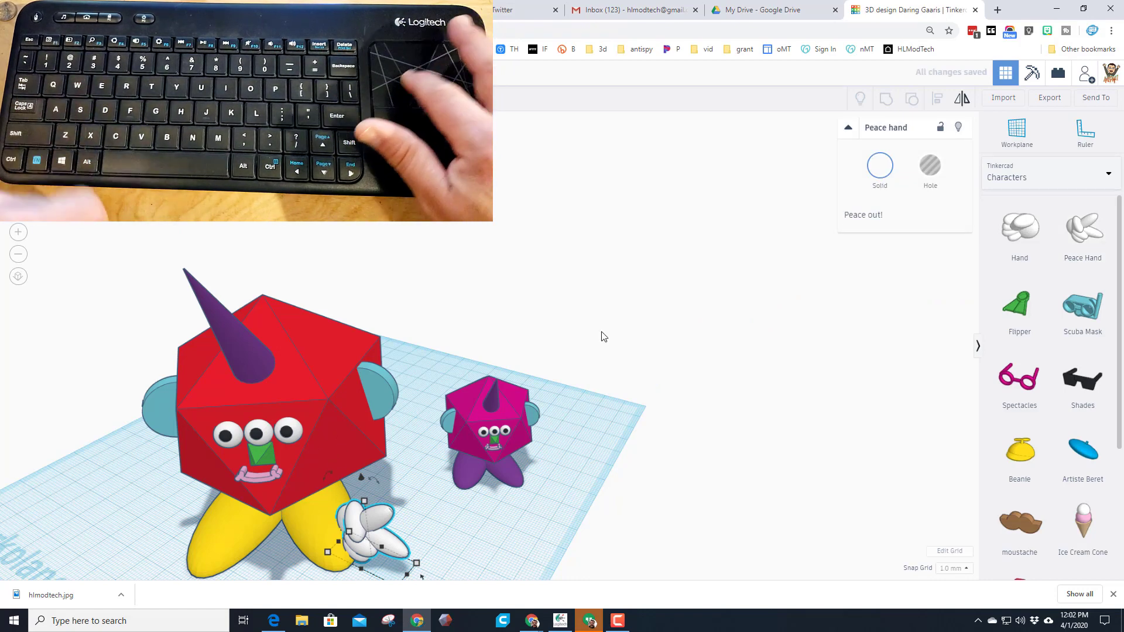
Align the workplane to a lower face of the large creature's body and shift the peace hand up against its side
left_click(1008, 144)
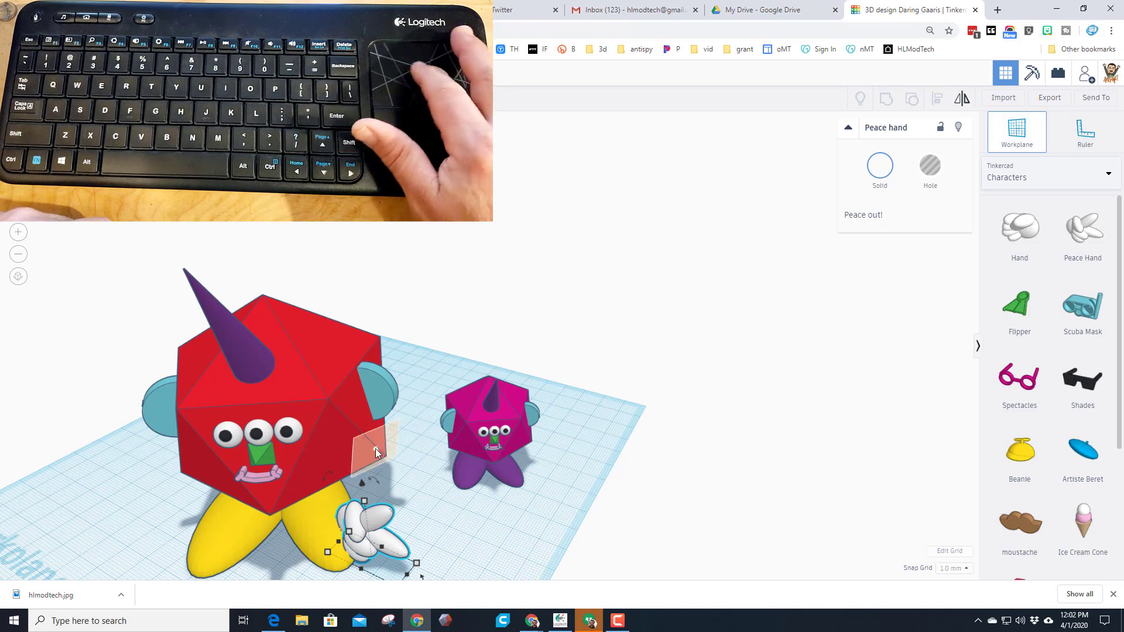
left_click(327, 464)
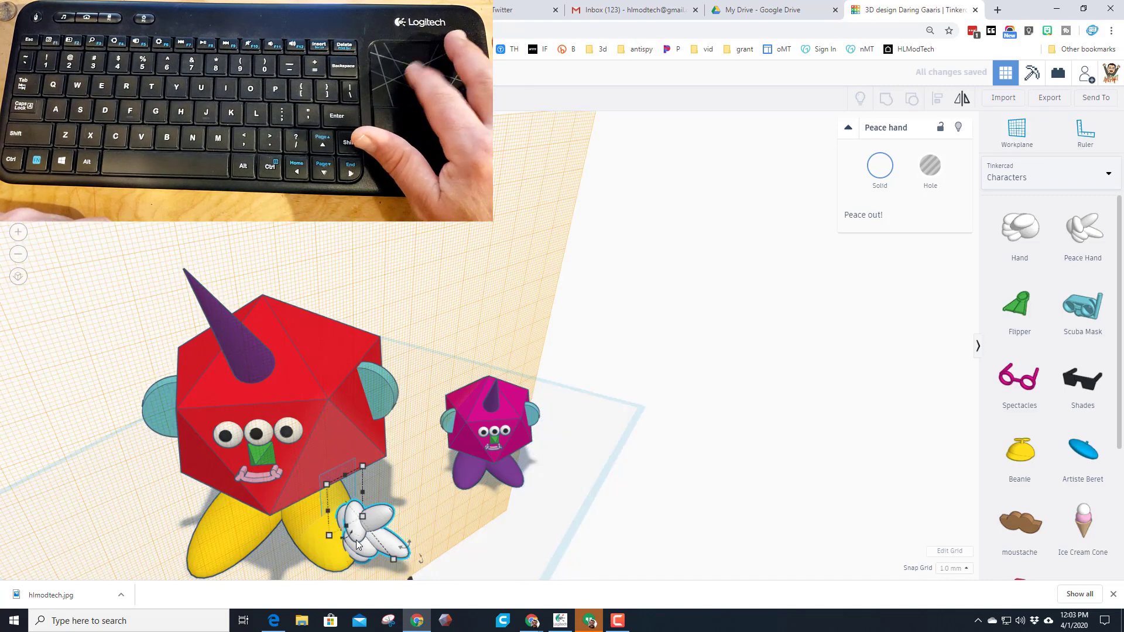
key("Up")
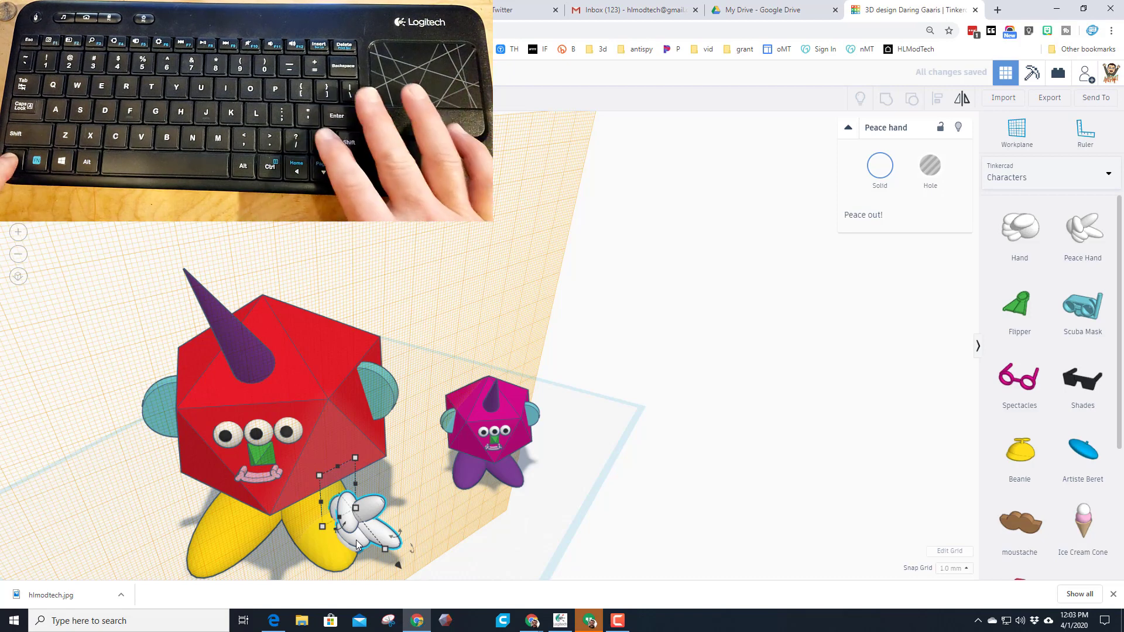
key("ctrl+Up")
key("ctrl+Up")
key("ctrl+Up")
key("ctrl+Up")
key("ctrl+Up")
key("ctrl+Up")
key("ctrl+Up")
key("ctrl+Up")
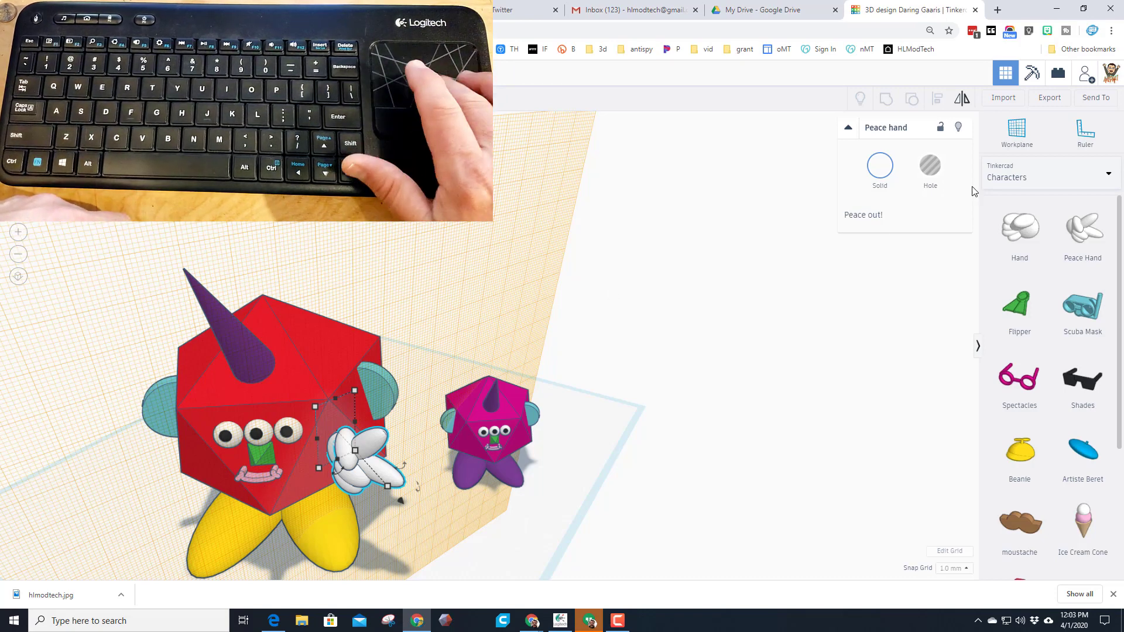
Set the workplane on the large creature's opposite lower body face and place a Hand shape there
left_click(1010, 131)
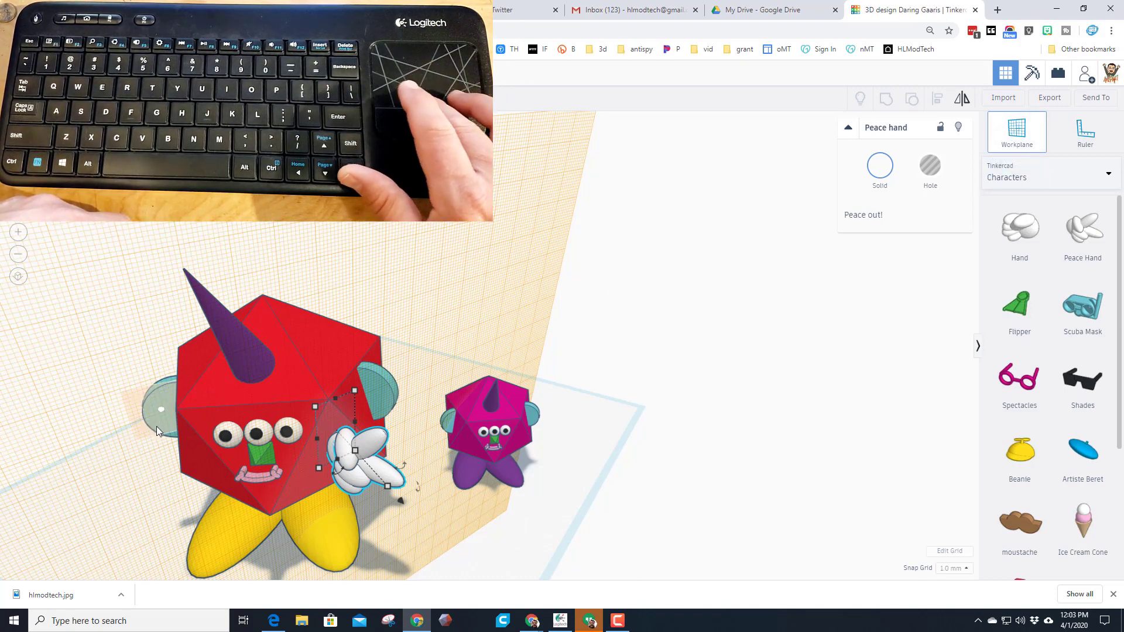
left_click(200, 455)
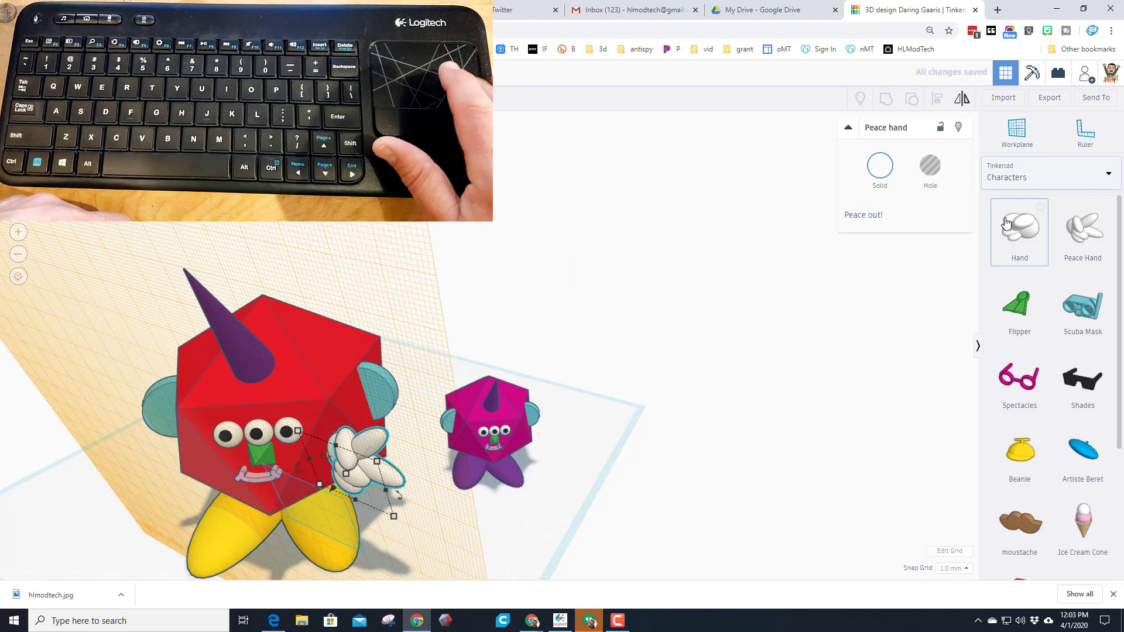
left_click_drag(1006, 223, 206, 461)
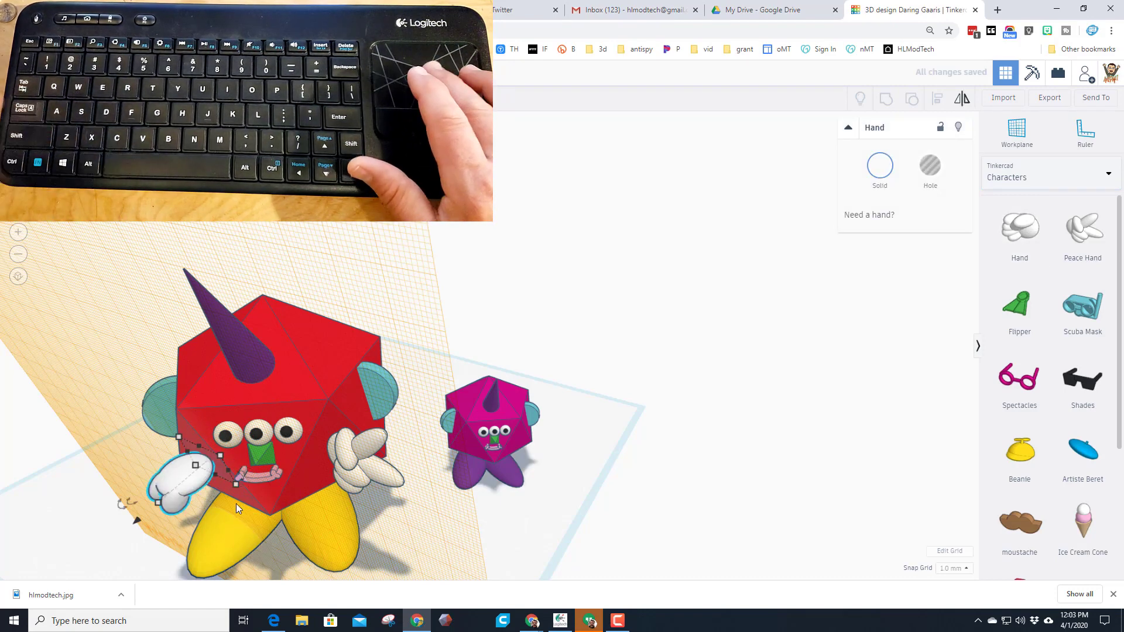
Return the workplane to the ground grid and rotate the newly placed Hand 62° as seen from the front
left_click(1017, 131)
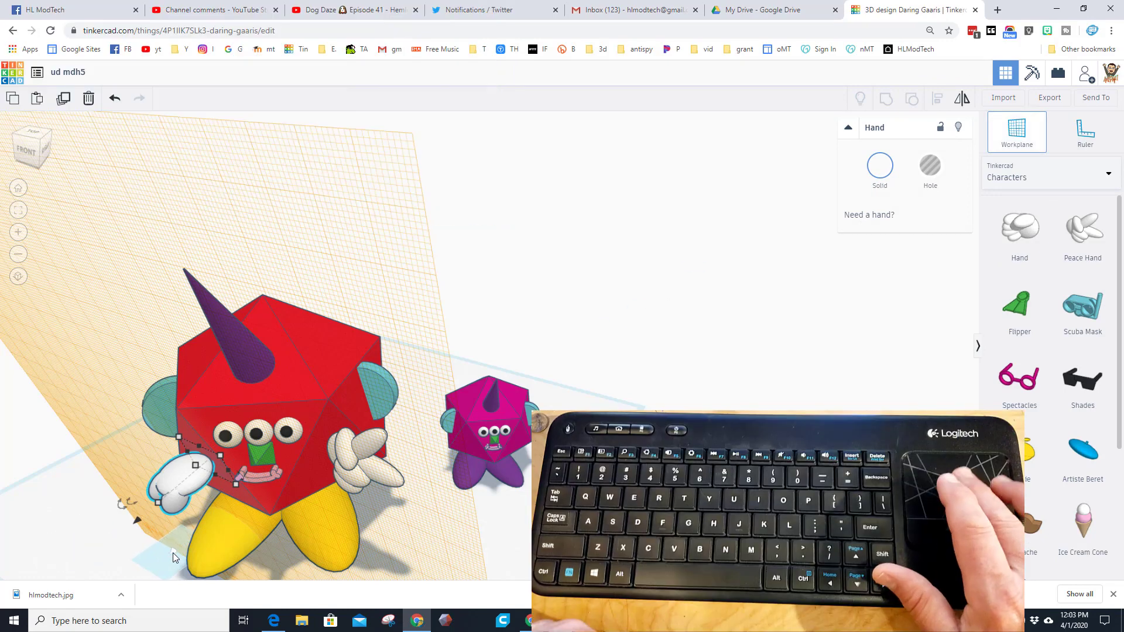
left_click(173, 553)
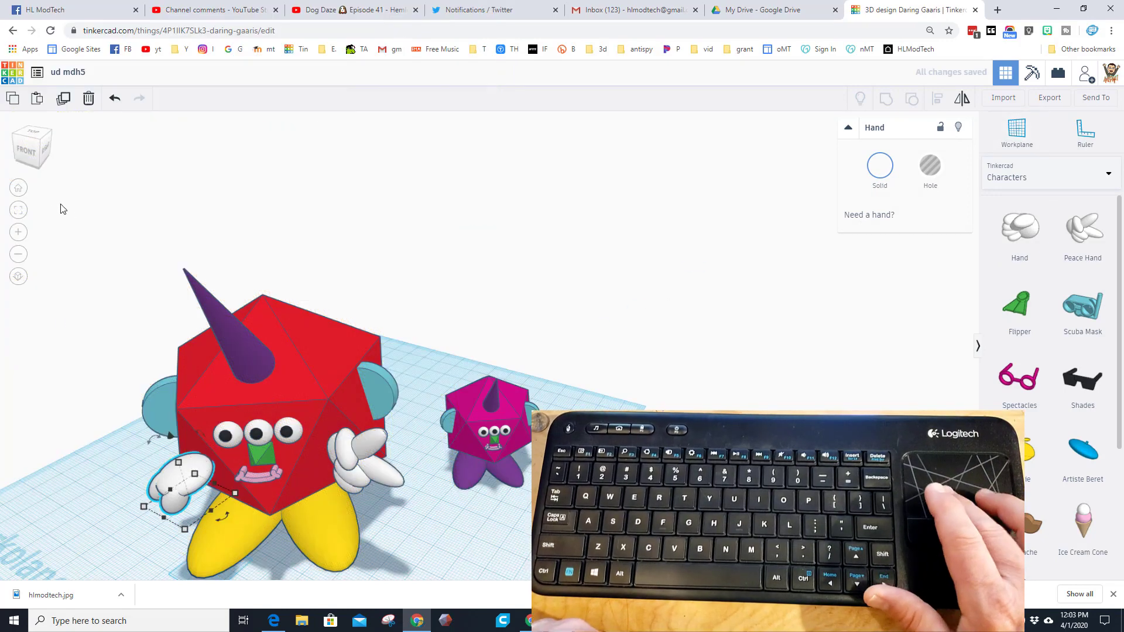
left_click(29, 150)
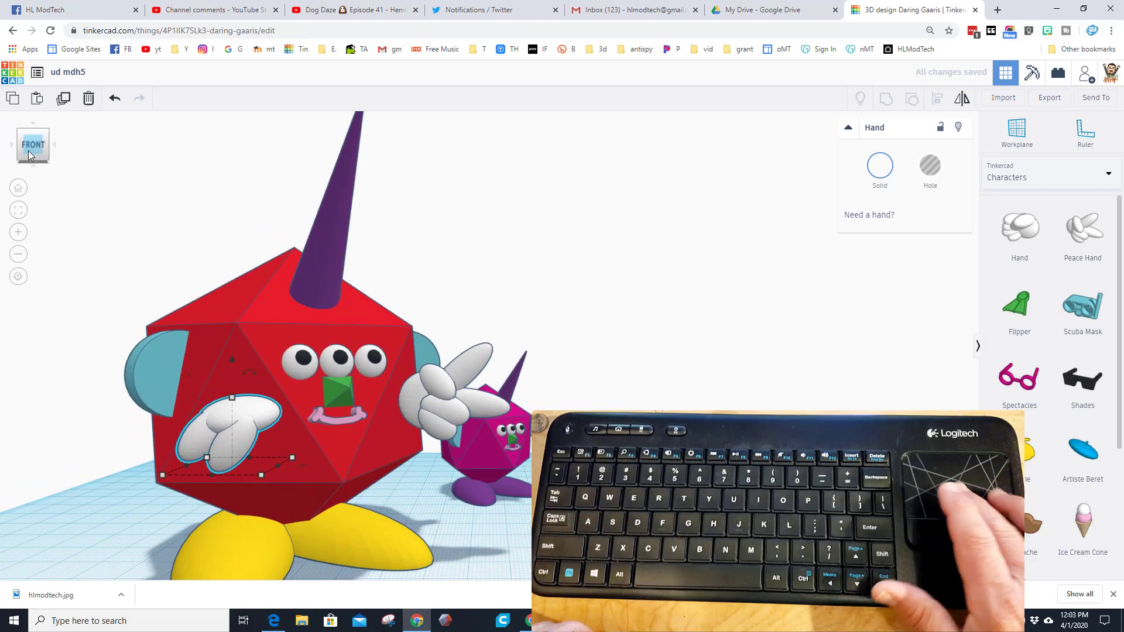
left_click_drag(248, 372, 73, 331)
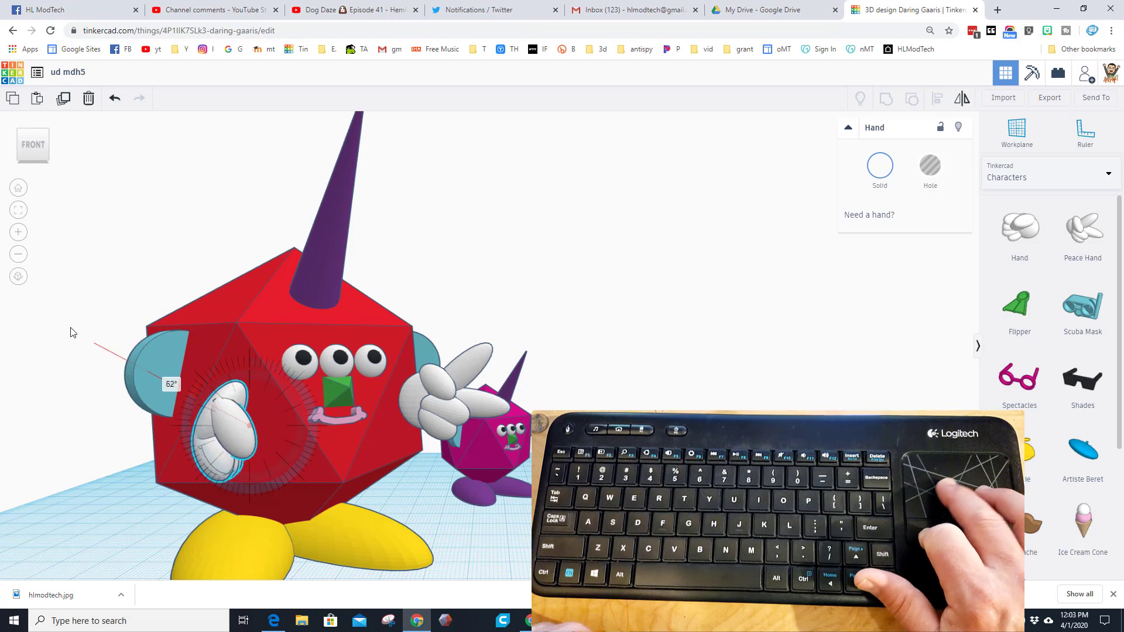
left_click(45, 137)
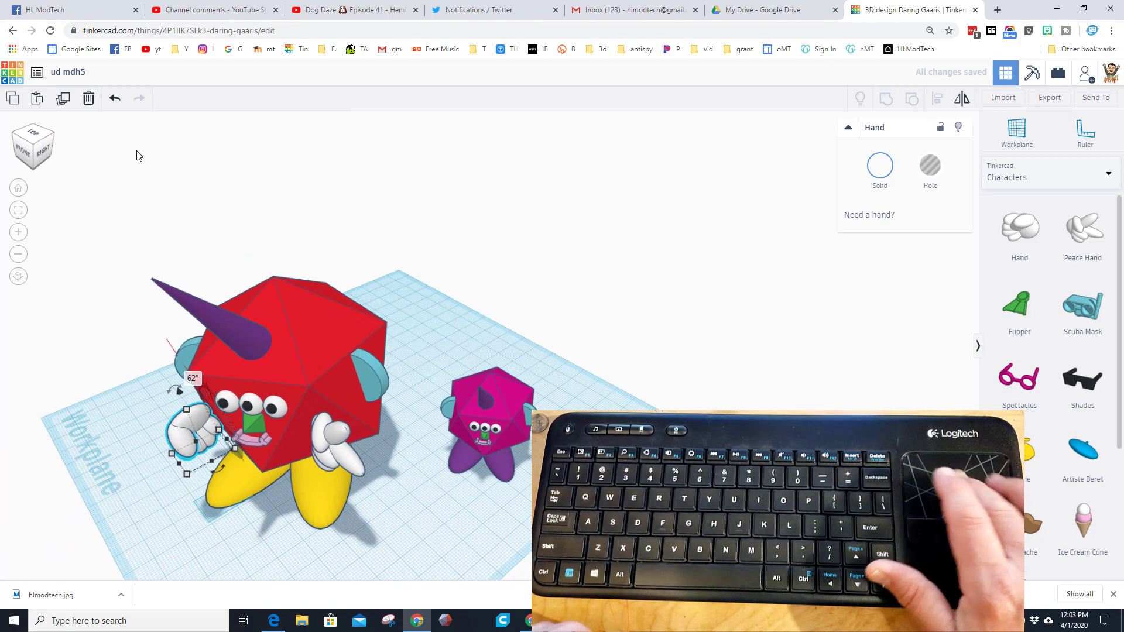
left_click(155, 438)
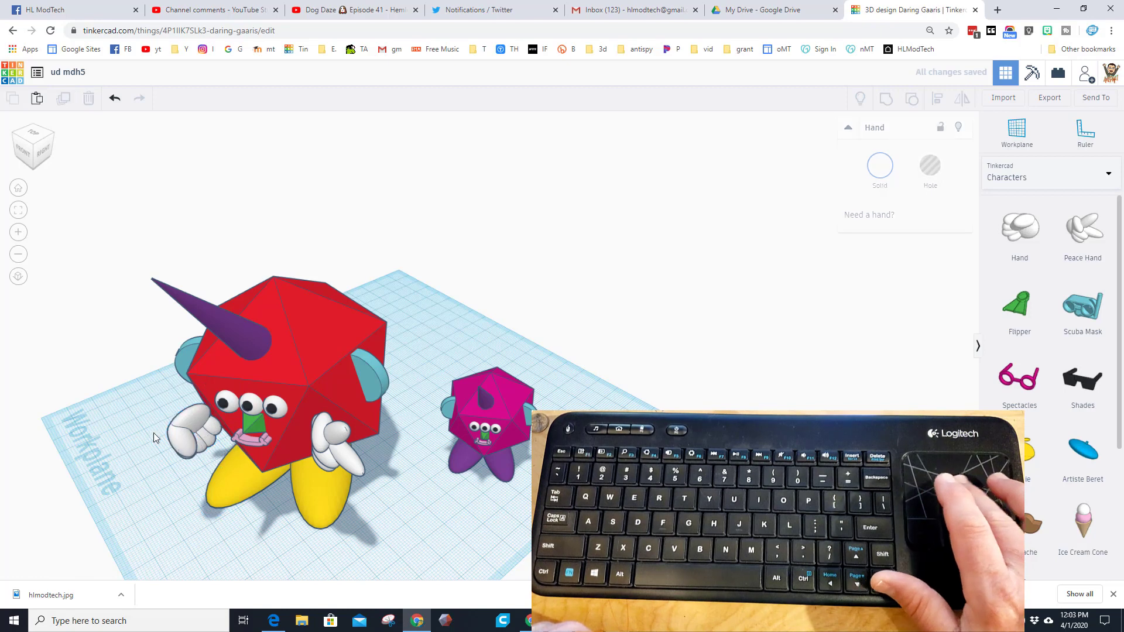
Rotate the same Hand by -106° about a second axis so its fingers point forward
left_click(179, 419)
left_click_drag(179, 392, 178, 391)
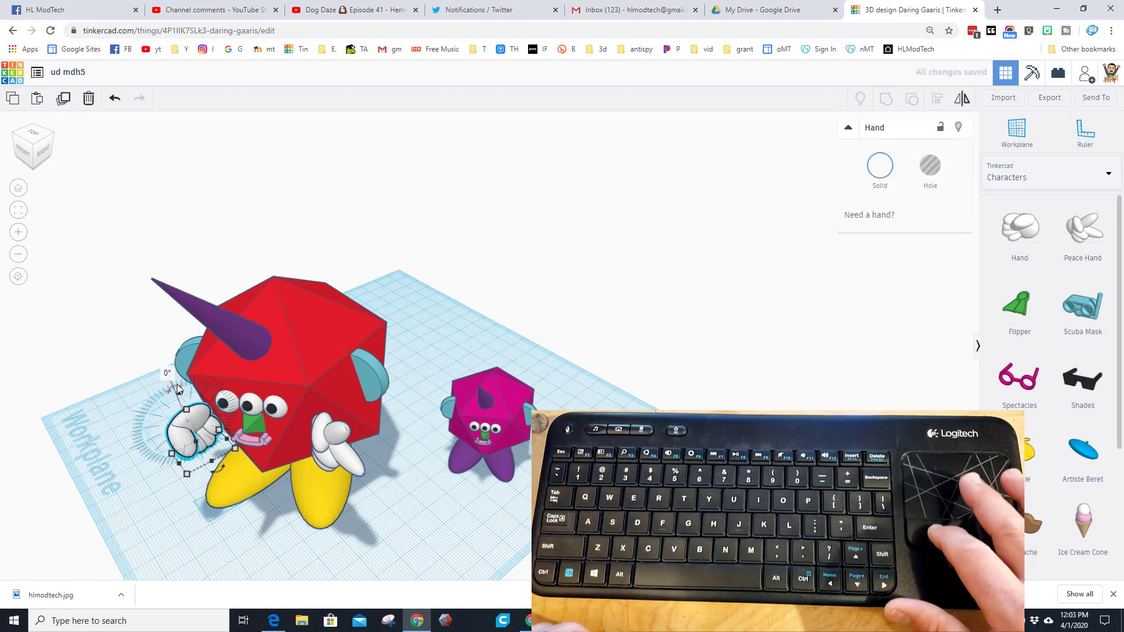
left_click_drag(177, 384, 307, 389)
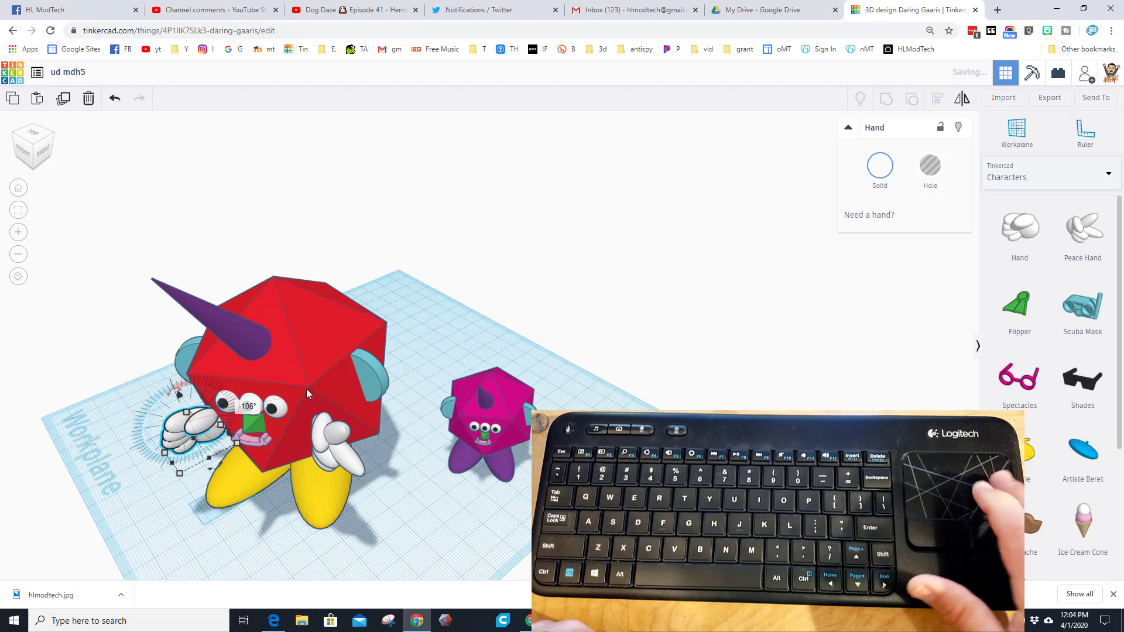
left_click(129, 402)
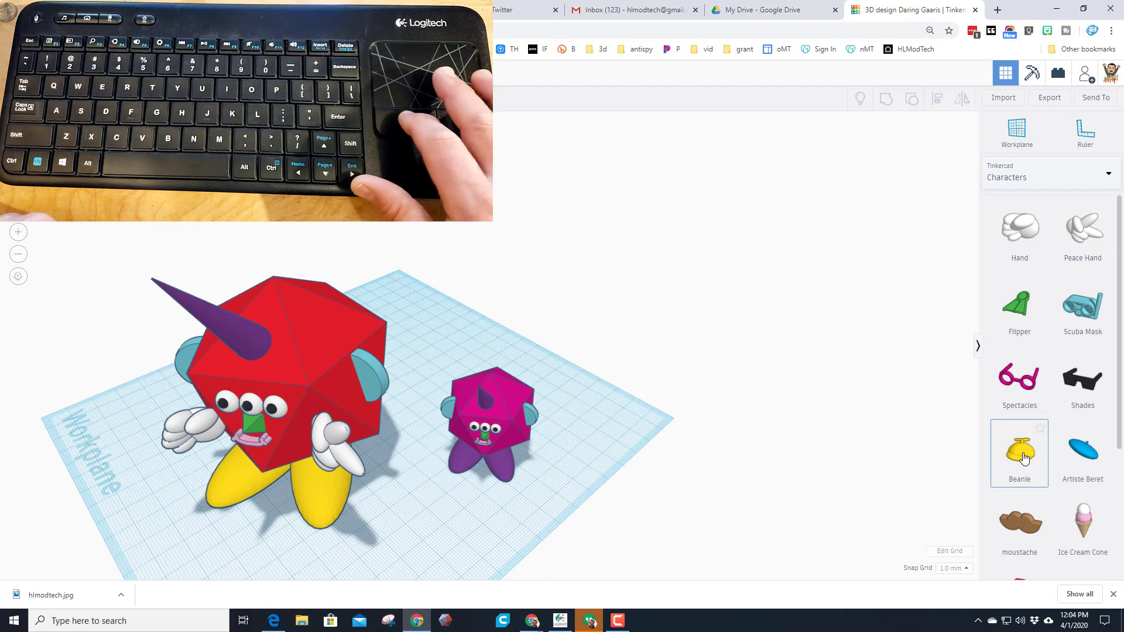
Place a Beanie in front of the small creature and scale it proportionally to about 22.7 by 26.6 mm
left_click_drag(1024, 459, 471, 511)
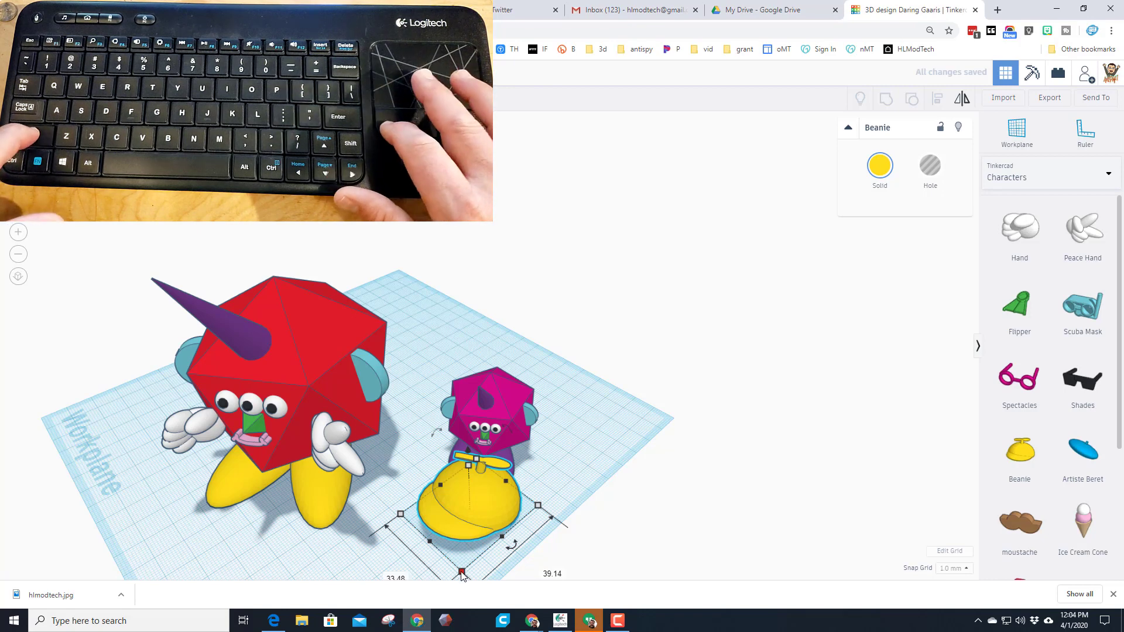
left_click_drag(462, 572, 454, 521, "shift")
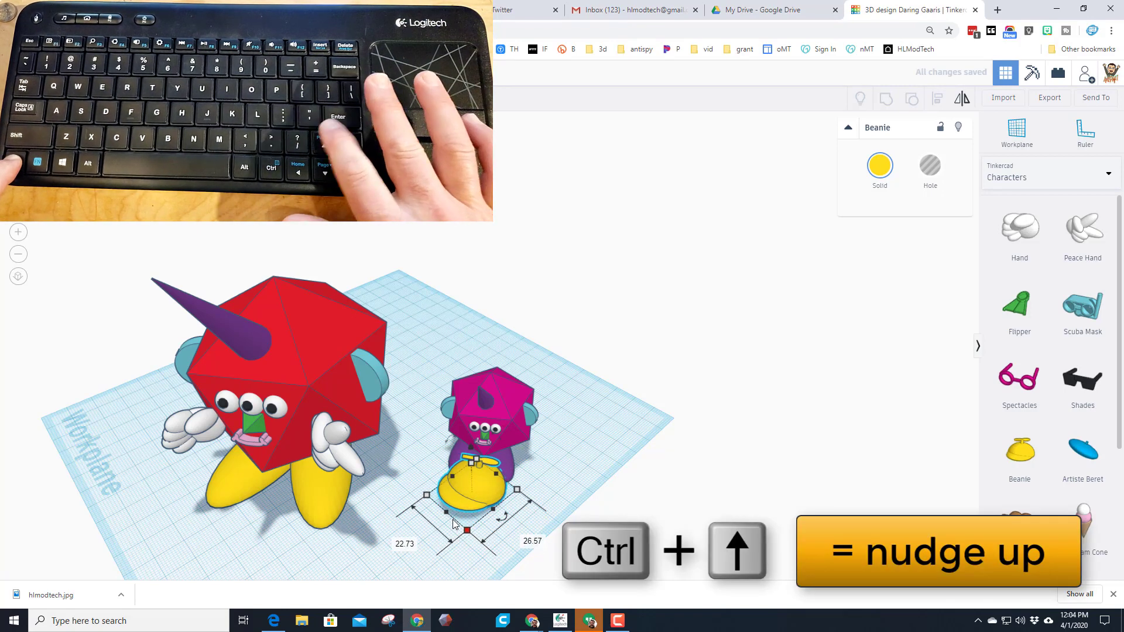
Raise the beanie and nudge it back until it sits over the small creature's head
key("ctrl+Up")
key("ctrl+Up")
key("ctrl+Up")
key("ctrl+Up")
key("ctrl+Up")
key("ctrl+Up")
key("ctrl+Up")
key("ctrl+Up")
key("ctrl+Up")
key("ctrl+Up")
key("ctrl+Up")
key("ctrl+Up")
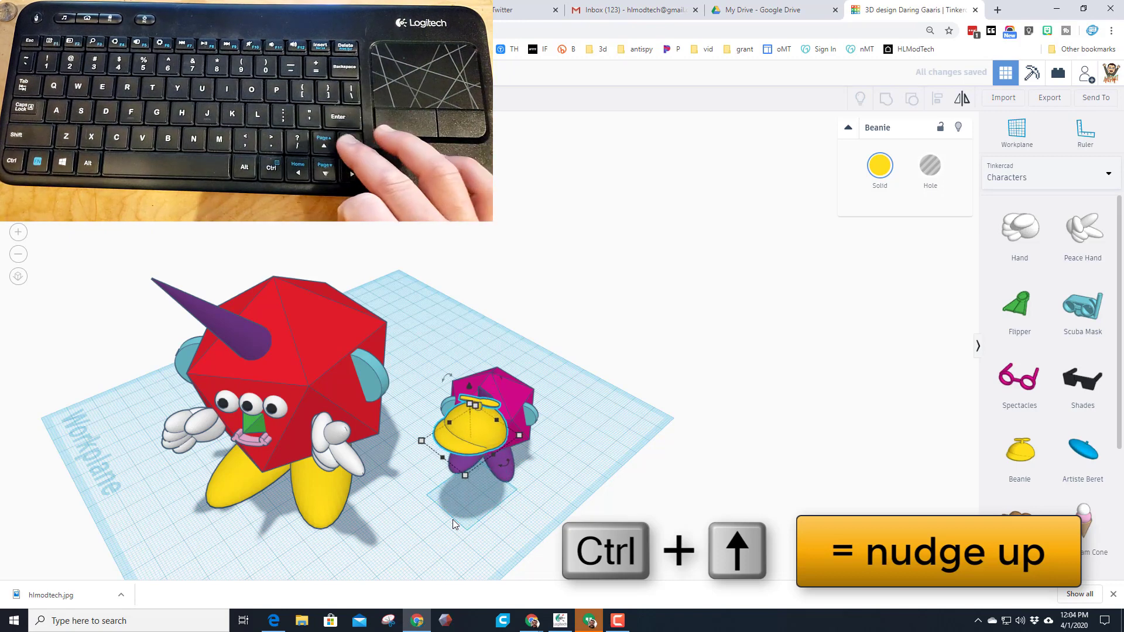
key("ctrl+Up")
key("ctrl+Up")
key("ctrl+Up")
key("ctrl+Up")
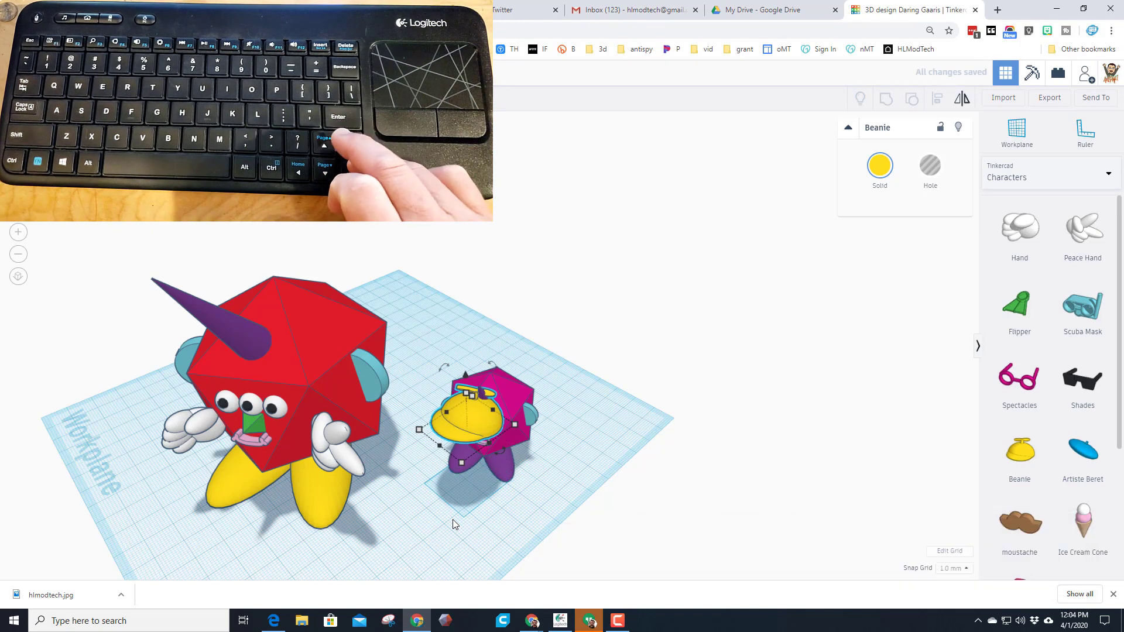
key("Up")
key("Up")
key("Up")
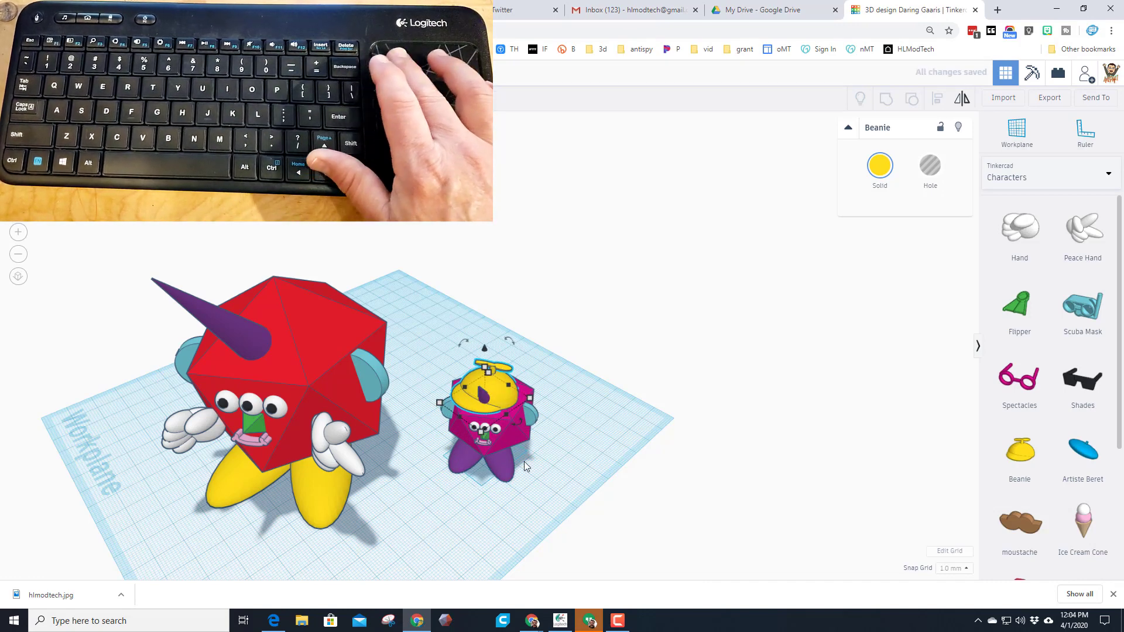
Stretch the beanie's 26.57 mm side to 32 mm so it covers the small creature's head better
left_click(513, 441)
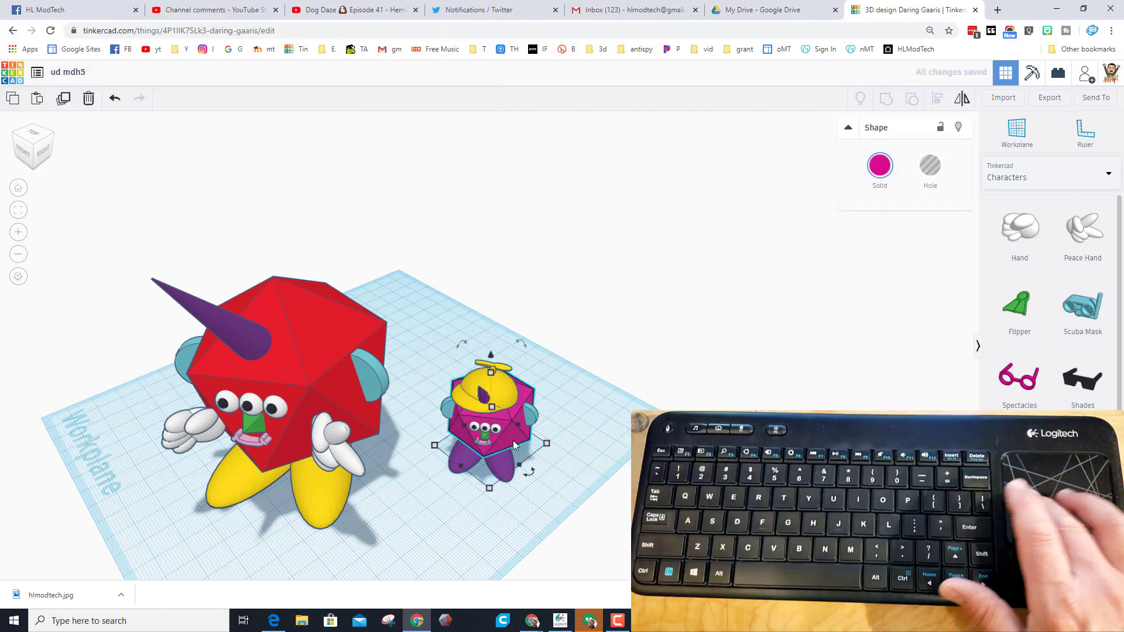
left_click(18, 211)
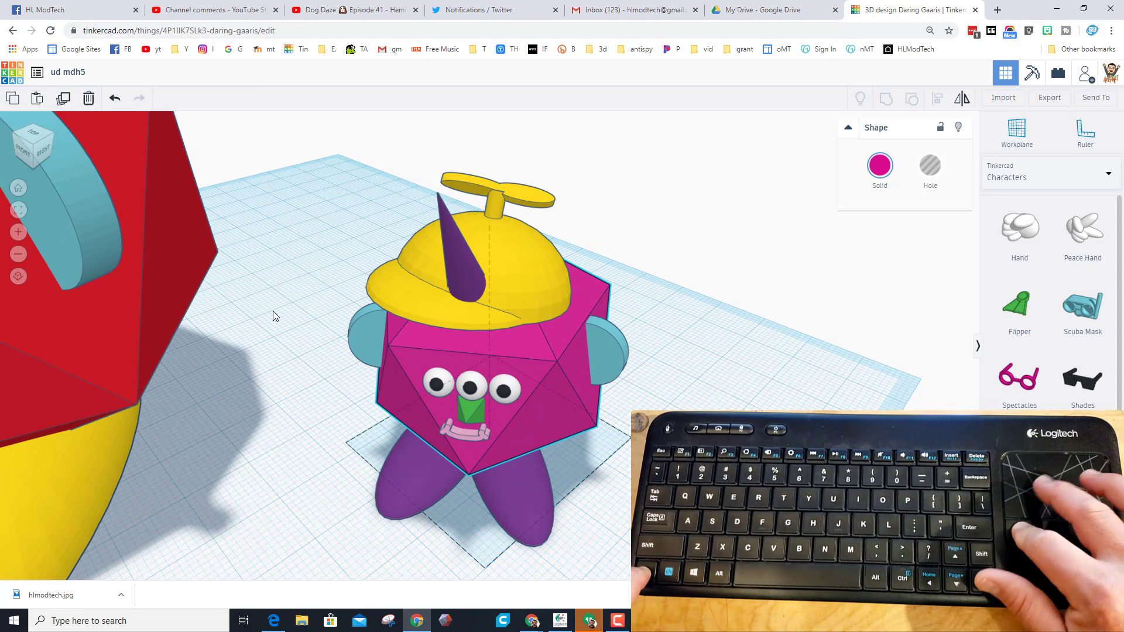
left_click_drag(273, 316, 312, 276, "ctrl")
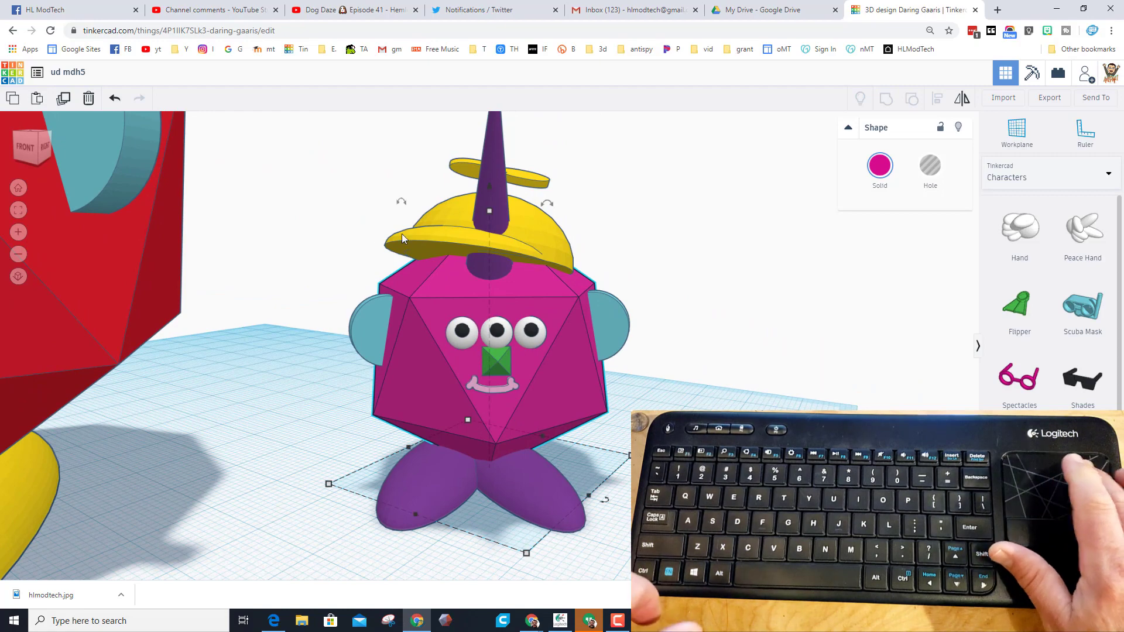
left_click(445, 235)
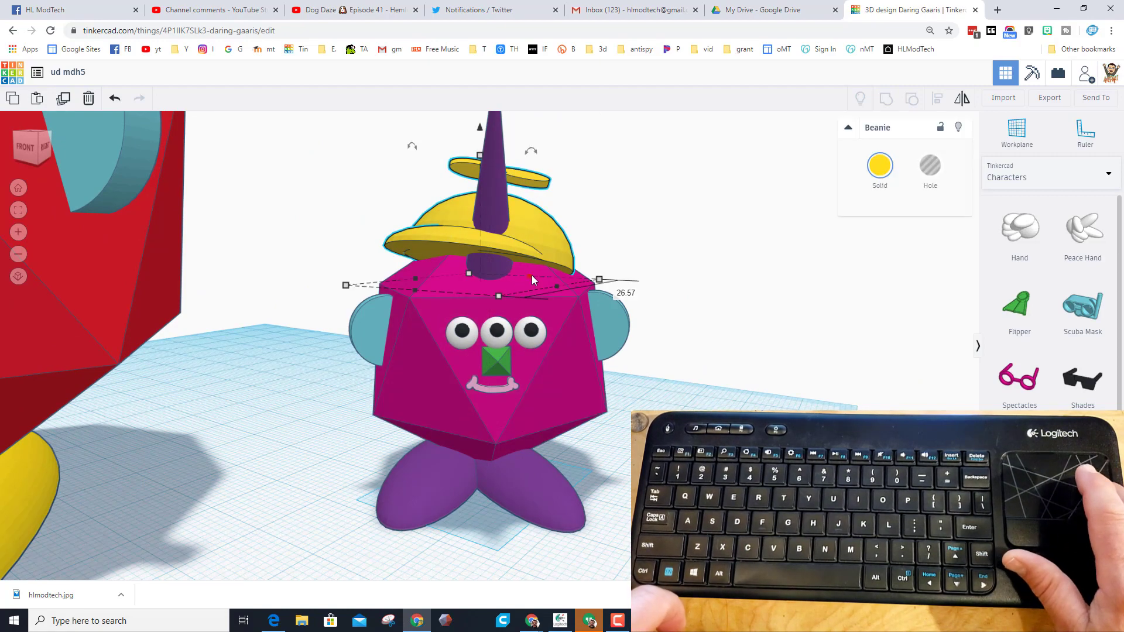
mouse_move(532, 275)
left_mouse_down()
mouse_move(555, 265)
mouse_move(529, 273)
left_mouse_up()
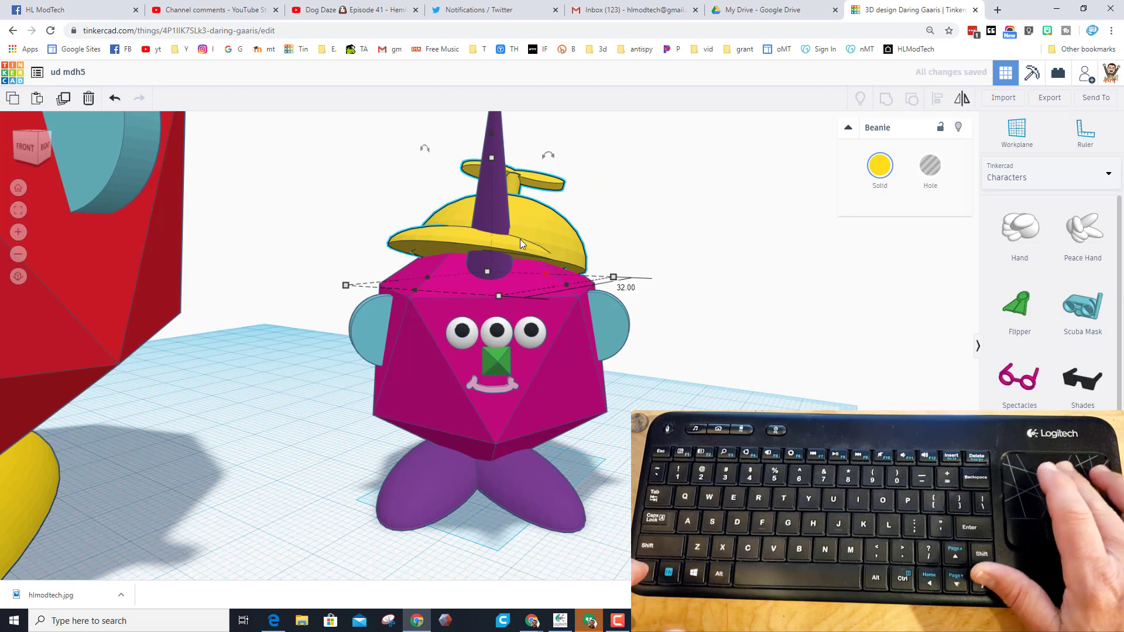
Lower the beanie by two nudges so it rests on the small creature's head
key("ctrl+Down")
key("ctrl+Down")
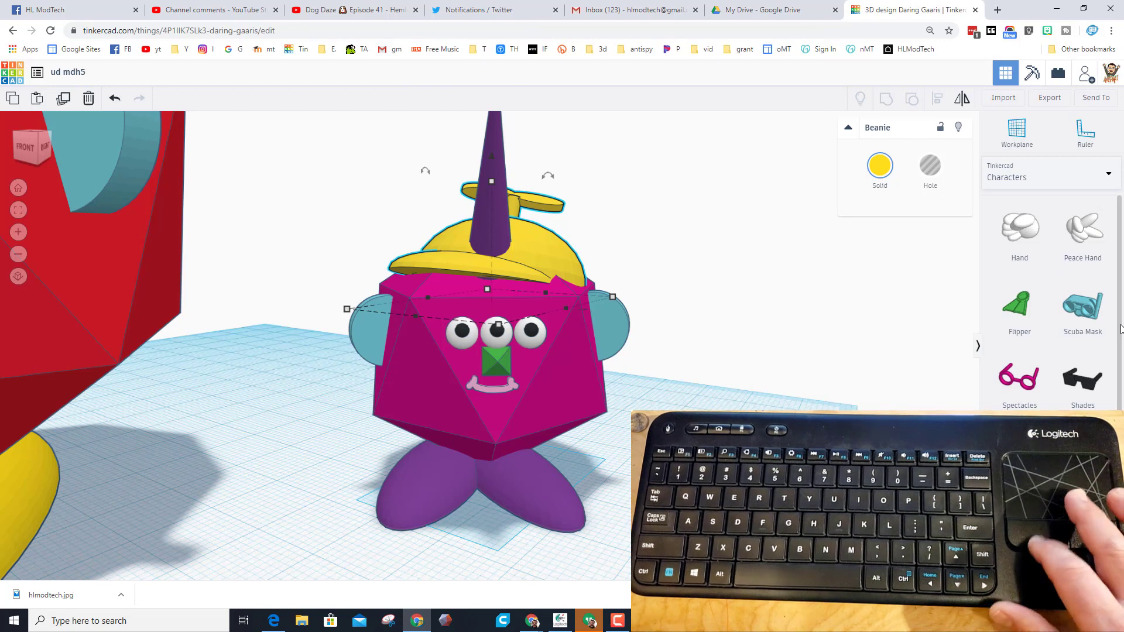
scroll(1121, 330, "down", 2)
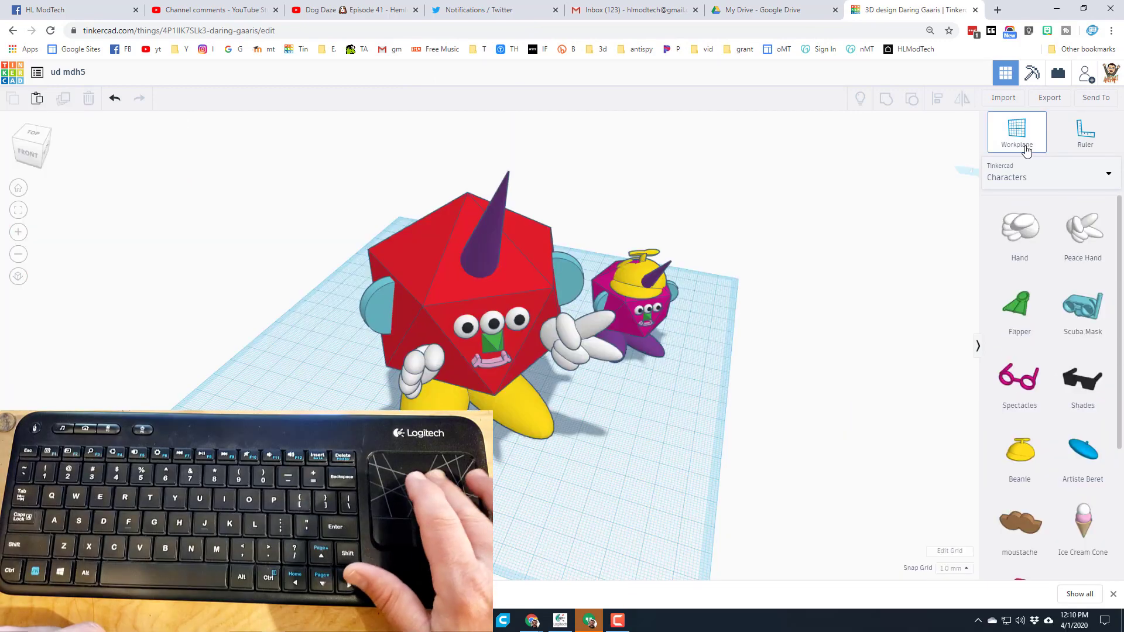
Place a Roof from the Basic Shapes library on the workplane in front of the two creatures
left_click(1046, 185)
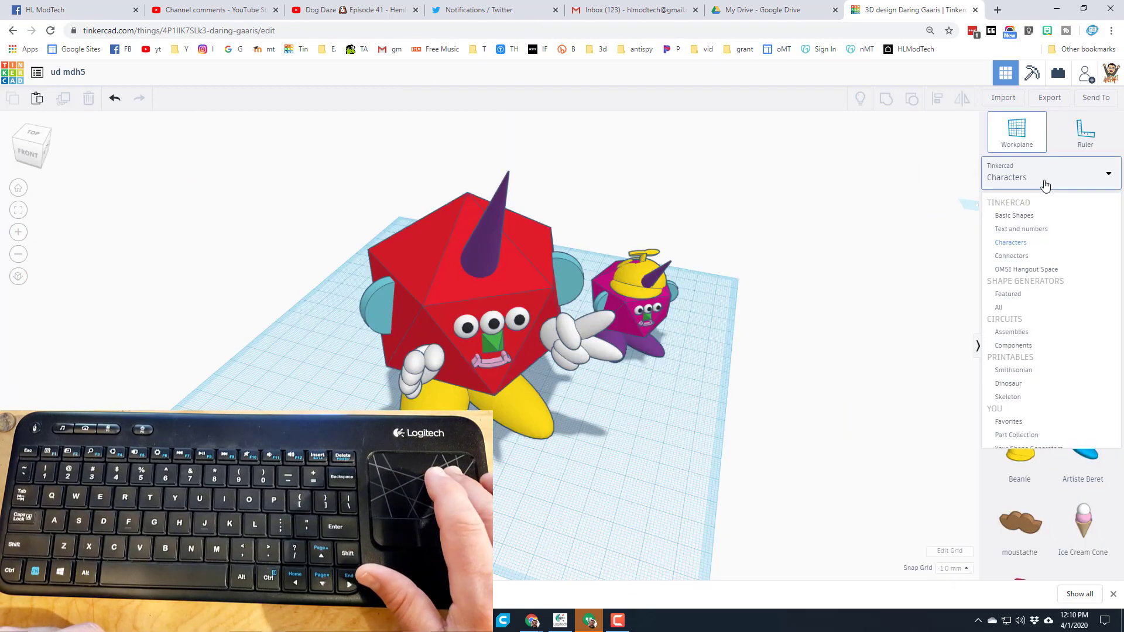
left_click(1031, 217)
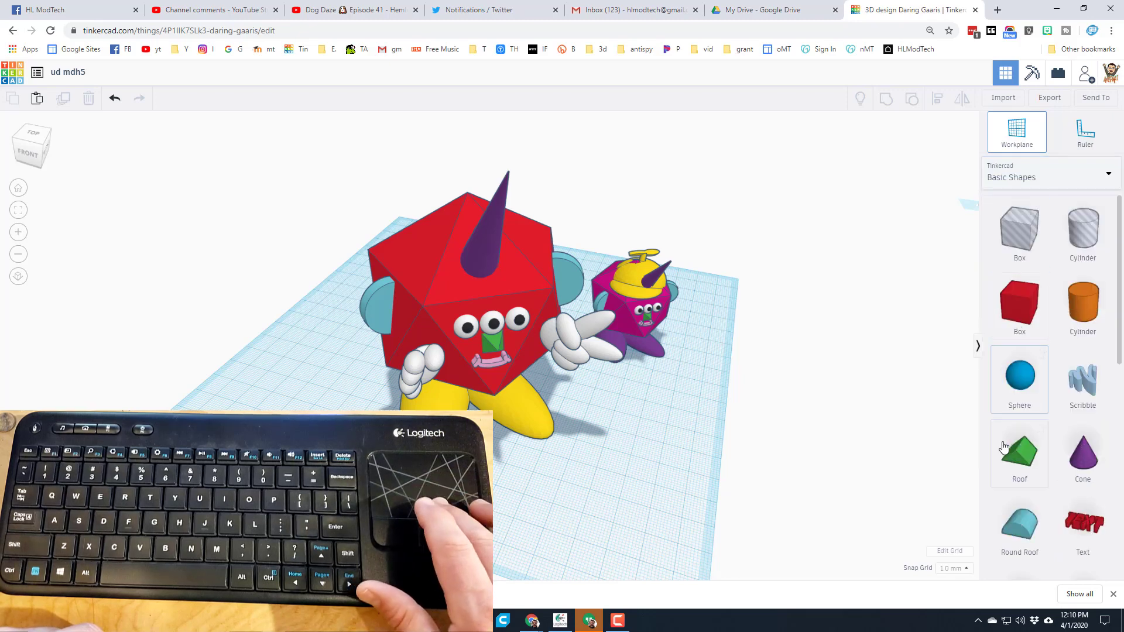
left_click_drag(1005, 449, 606, 546)
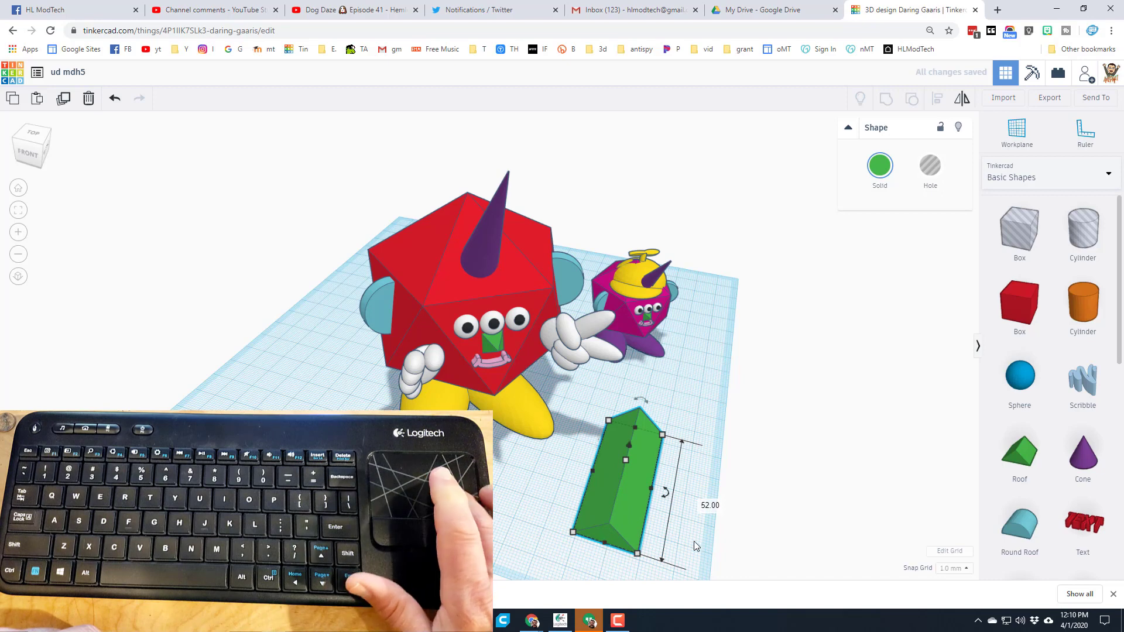
Set the roof's length to 60 mm and rotate it a quarter turn so its long side faces forward
left_click(710, 506)
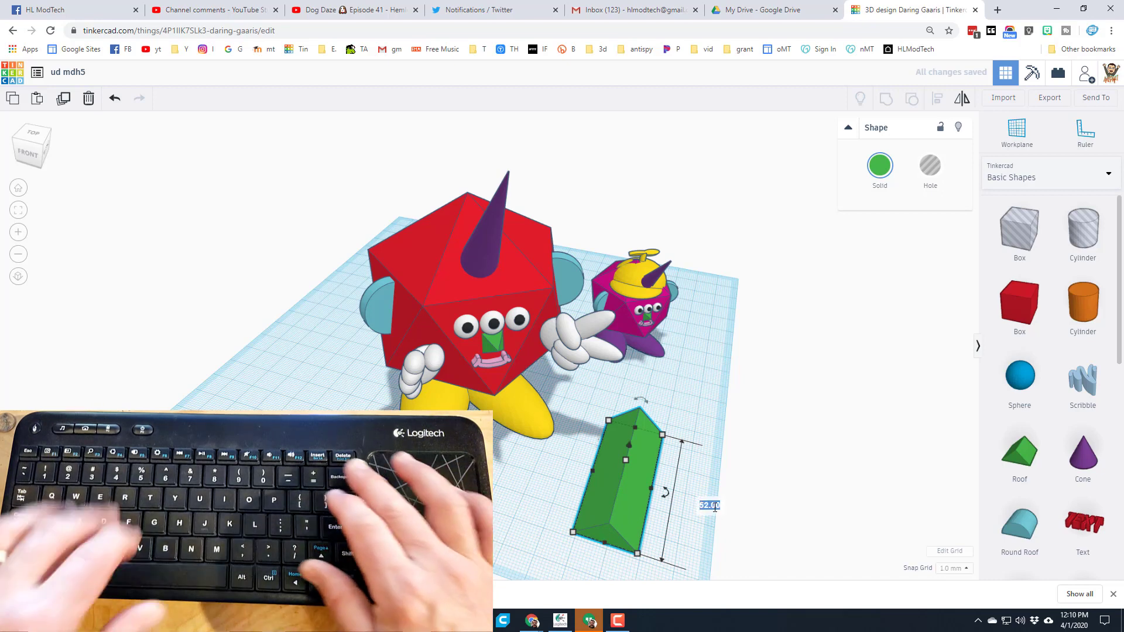
type("60")
key("Return")
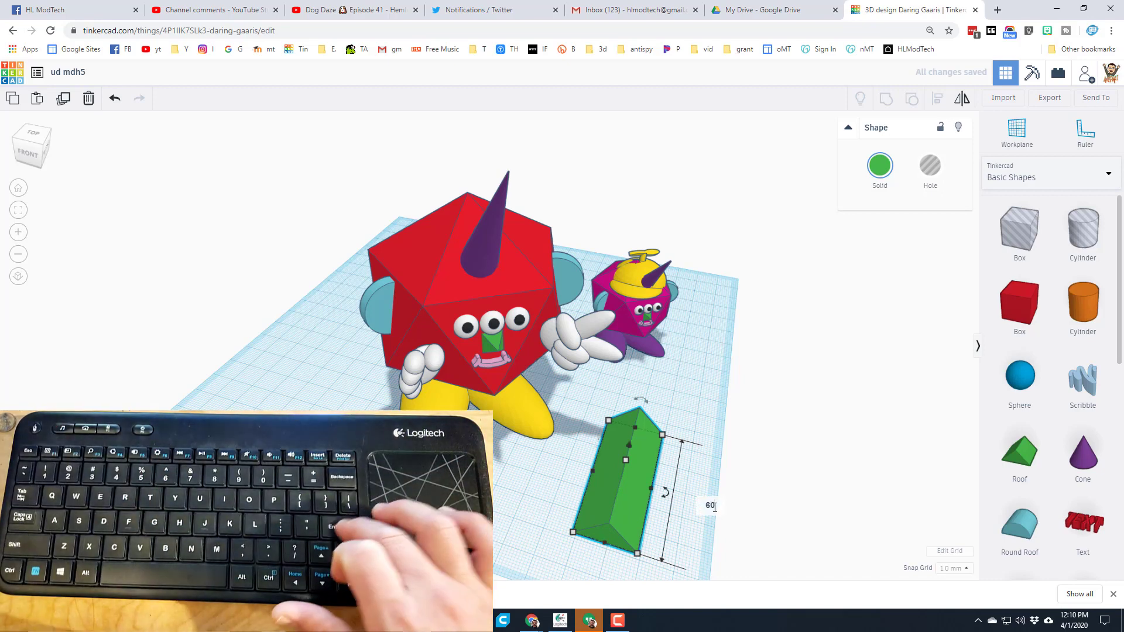
left_click(714, 507)
left_click(644, 473)
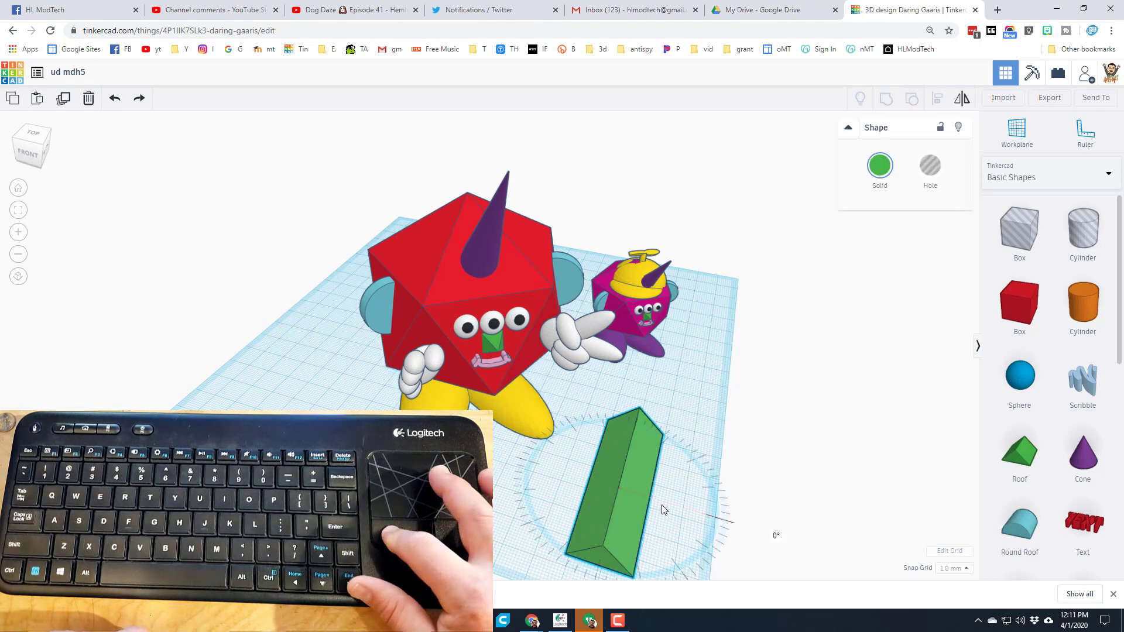
left_click_drag(662, 506, 610, 514)
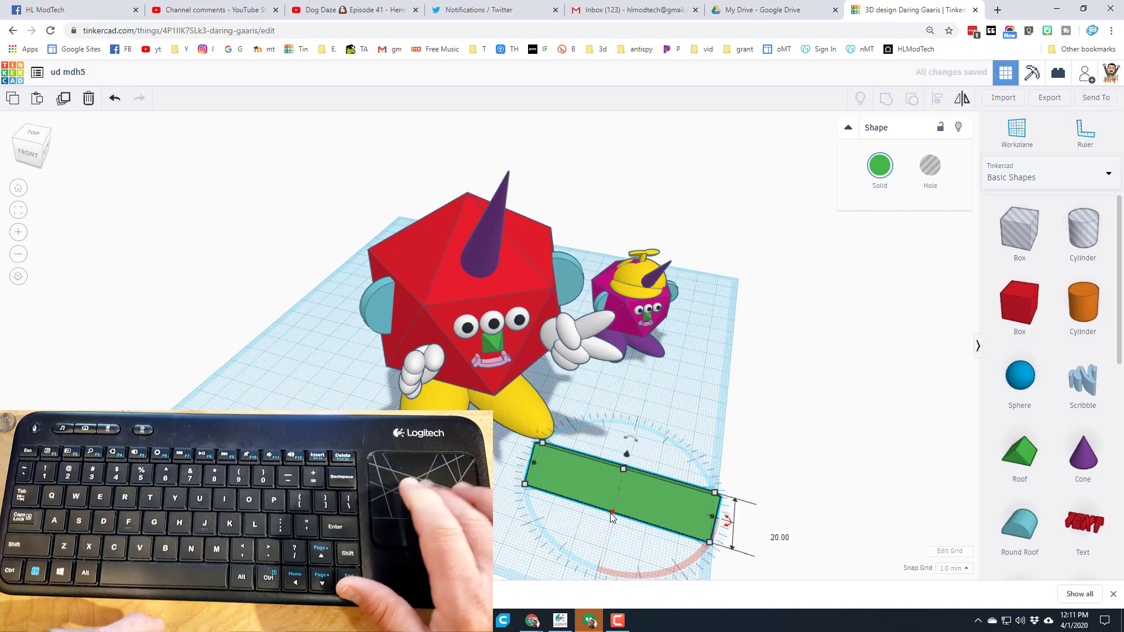
Set the workplane on the roof's front sloped face and place a Text shape on it
left_click(1026, 137)
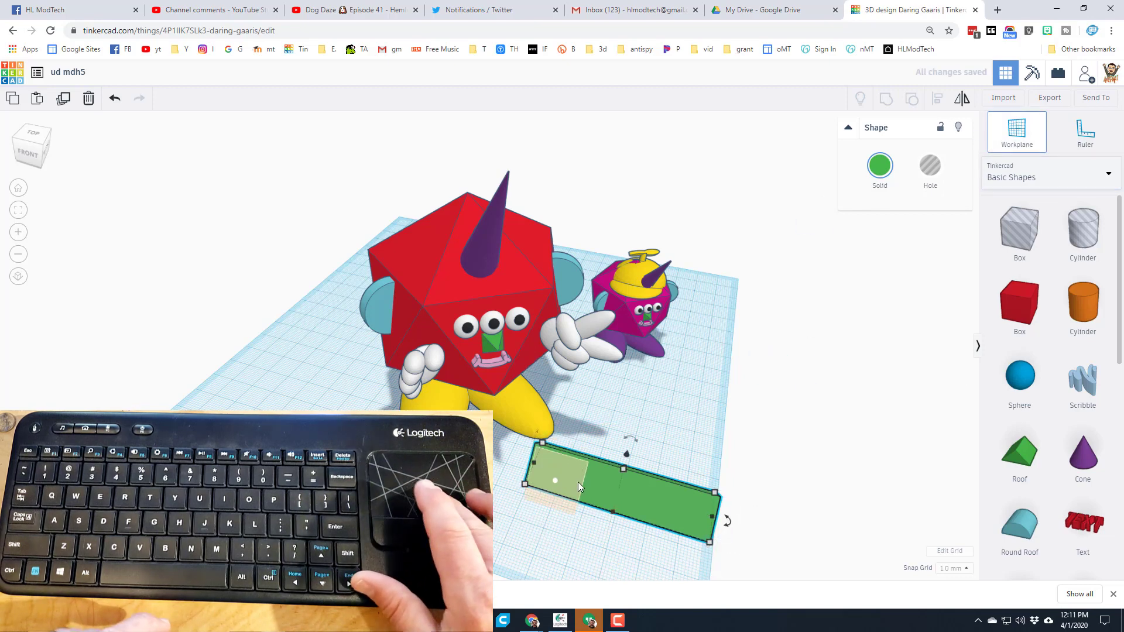
left_click(575, 477)
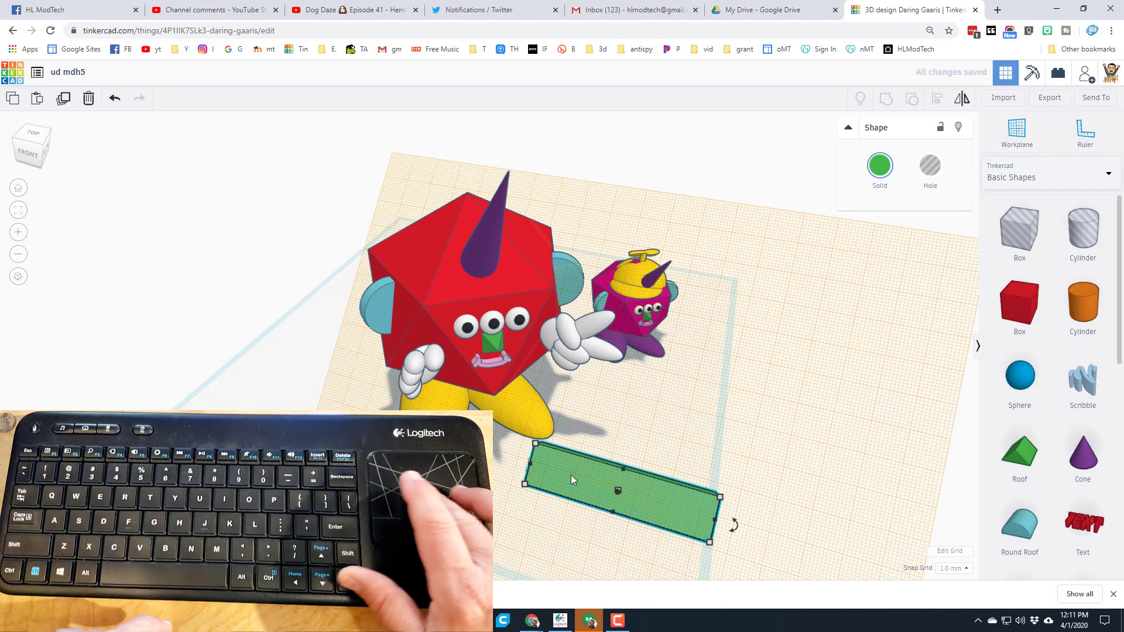
left_click(1084, 523)
left_click(642, 482)
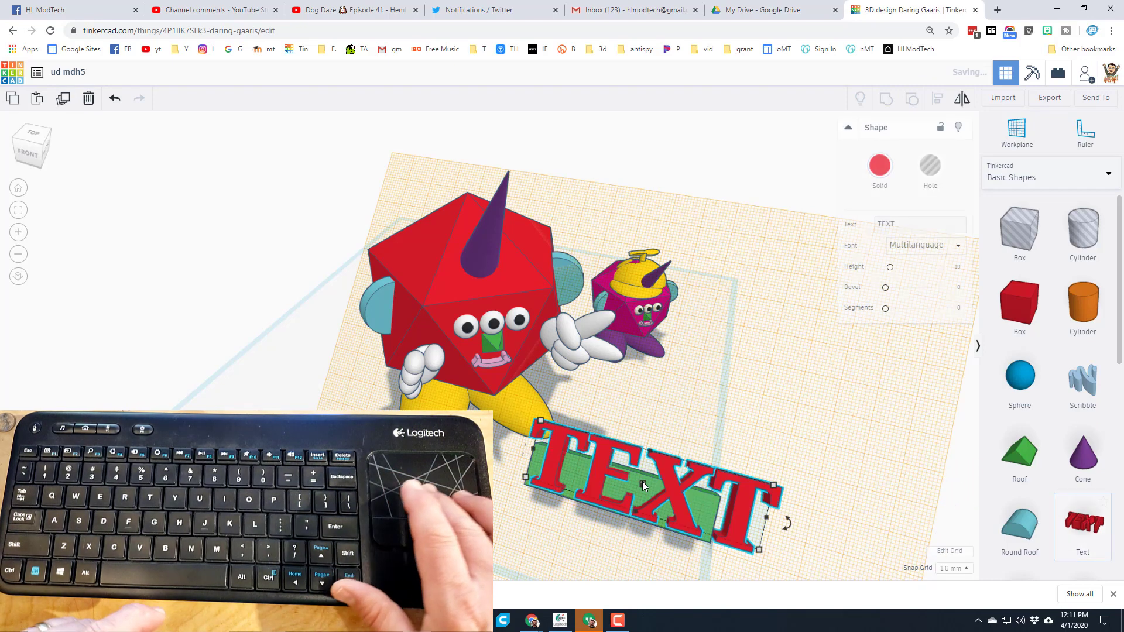
Replace the placeholder wording of the text shape with the creator's first name in capitals
left_click(904, 226)
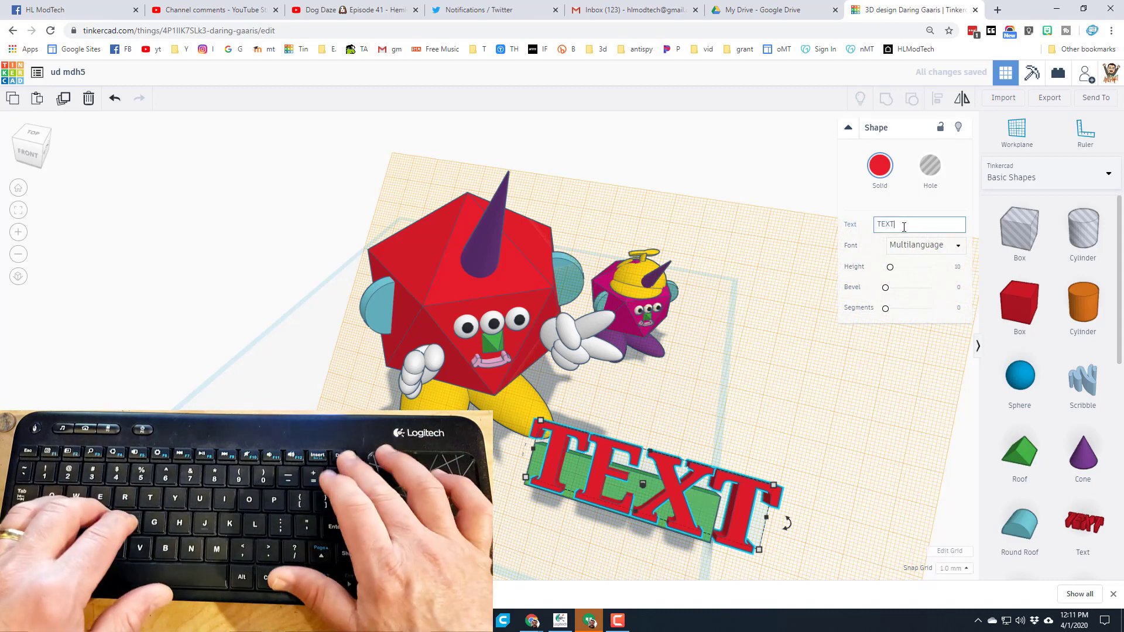
key("BackSpace")
key("BackSpace")
key("BackSpace")
key("BackSpace")
type("MIKE")
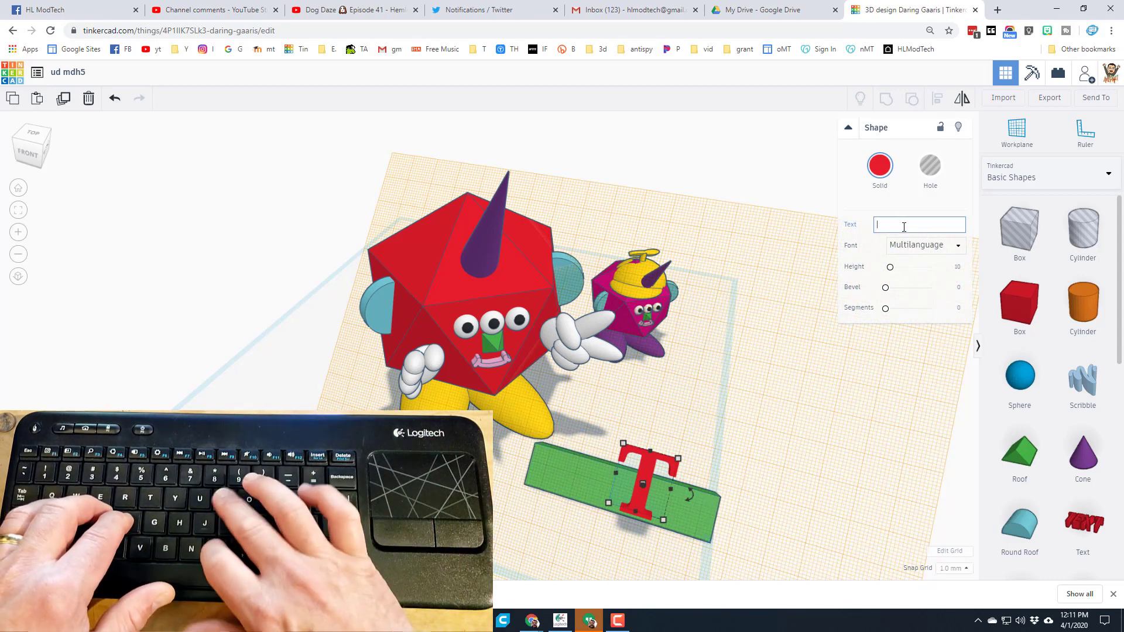
Color the name text blue and set its height to 2
left_click(884, 169)
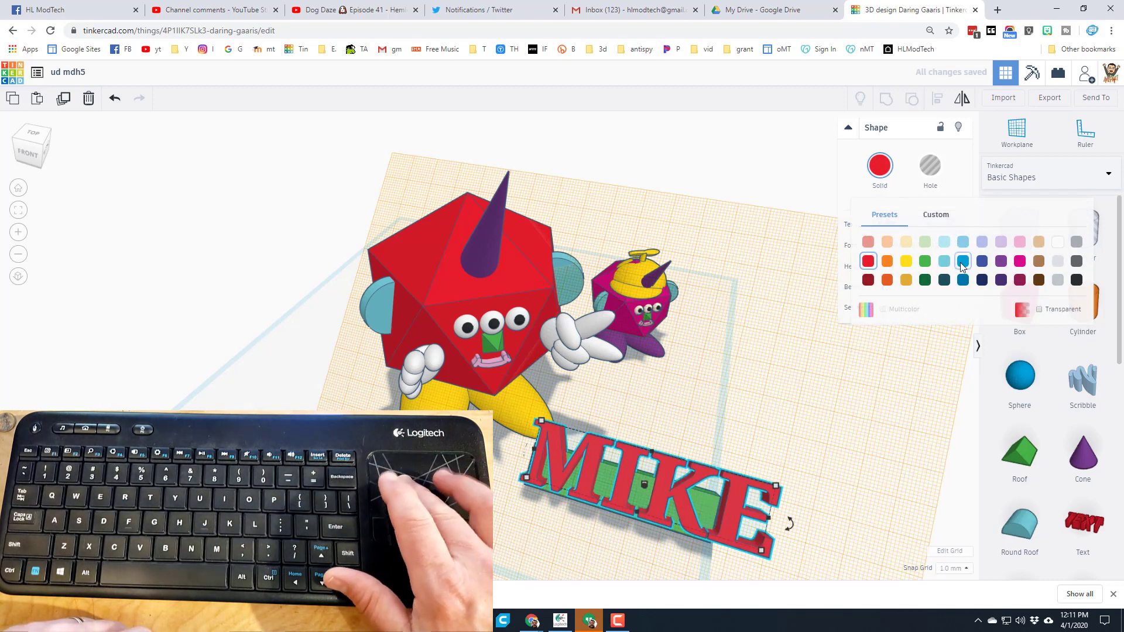
left_click(963, 264)
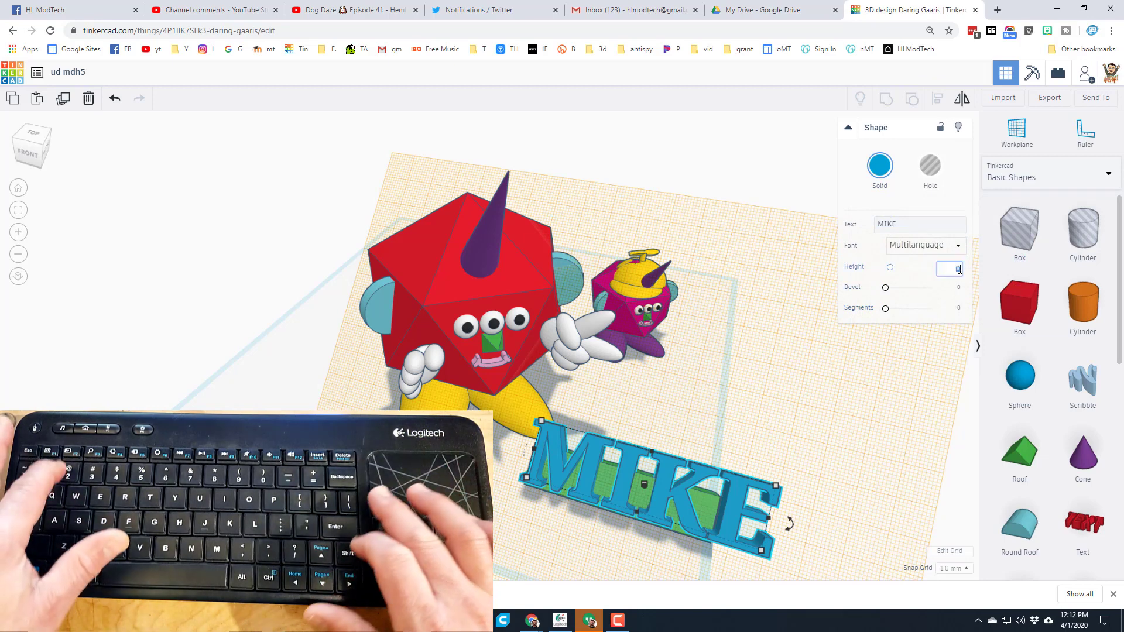
key("Return")
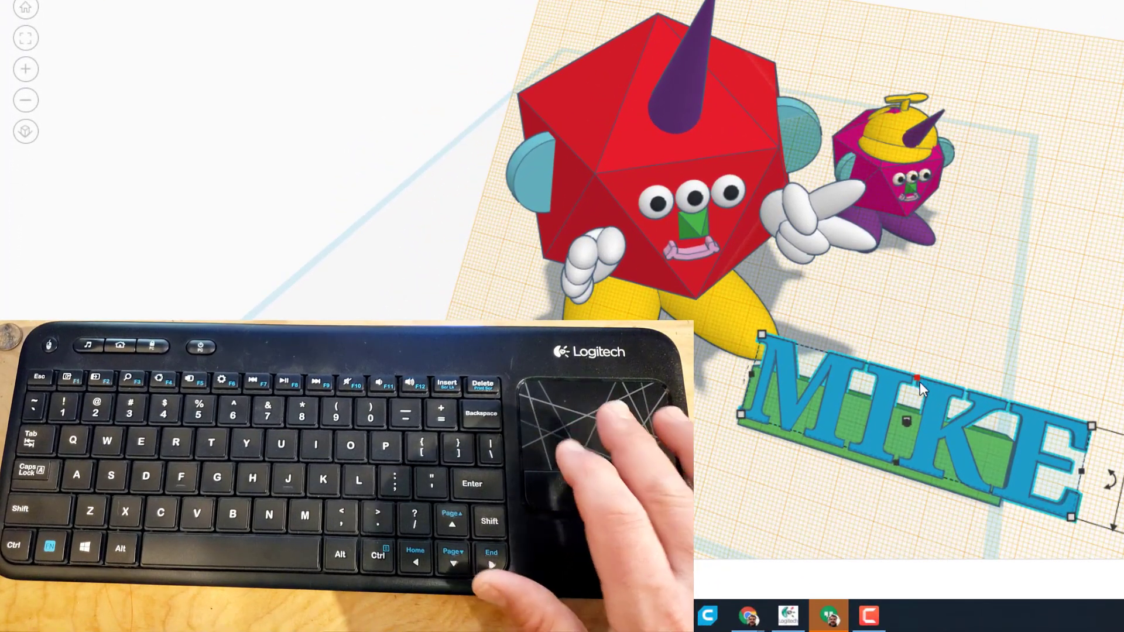
Shrink the name text in height and width to fit the roof's sloped face, and return the workplane to the base grid
left_click_drag(920, 381, 915, 424)
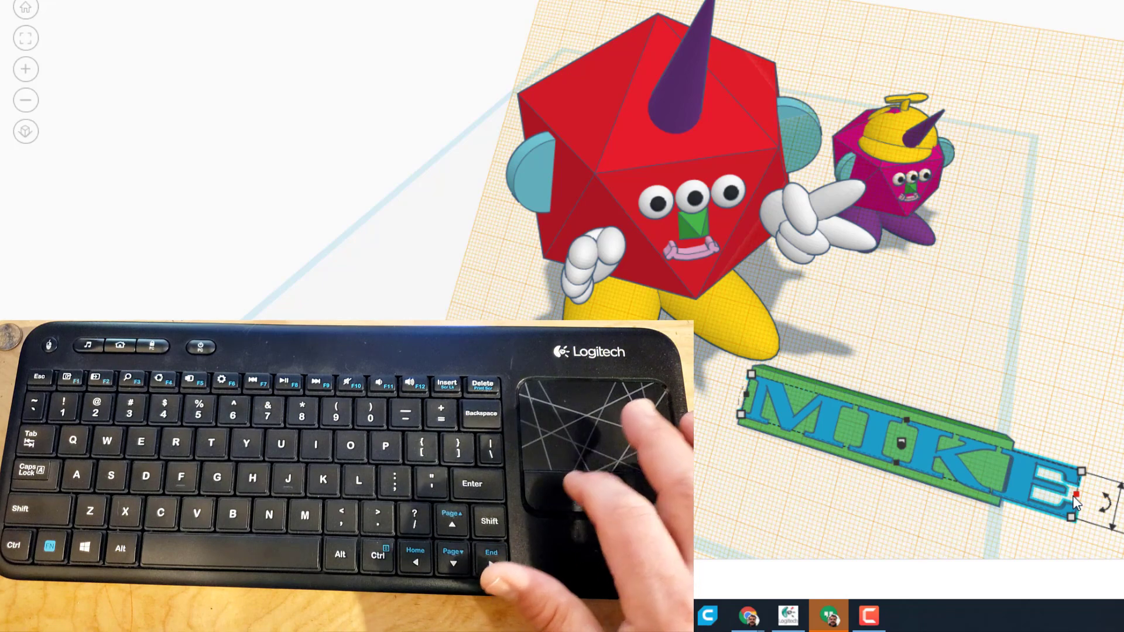
left_click_drag(1075, 497, 995, 469)
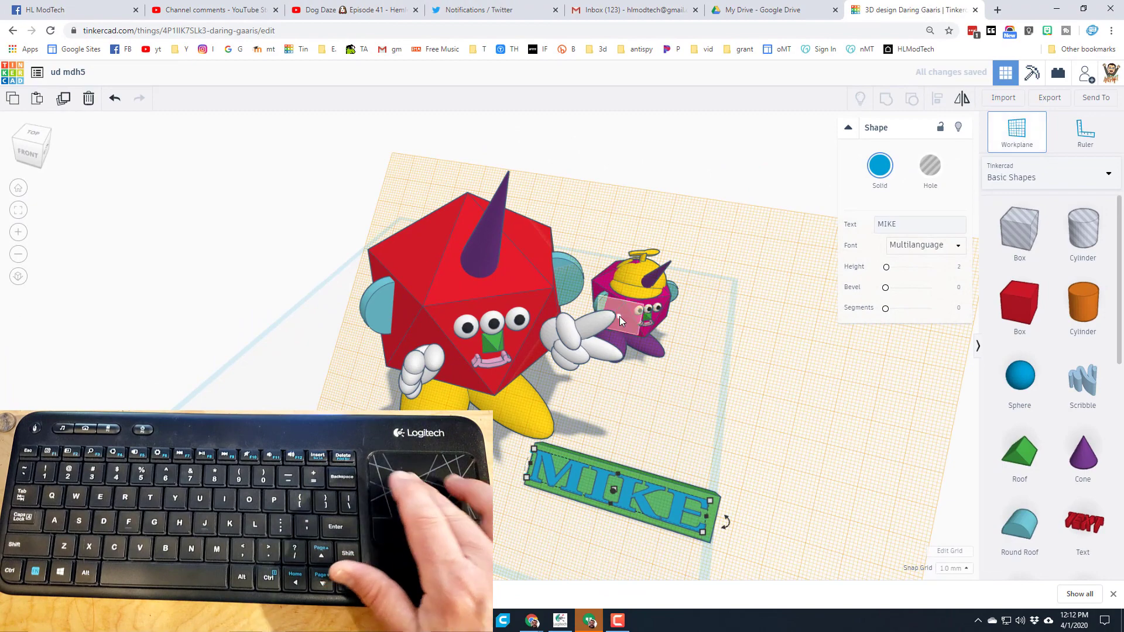
left_click(687, 402)
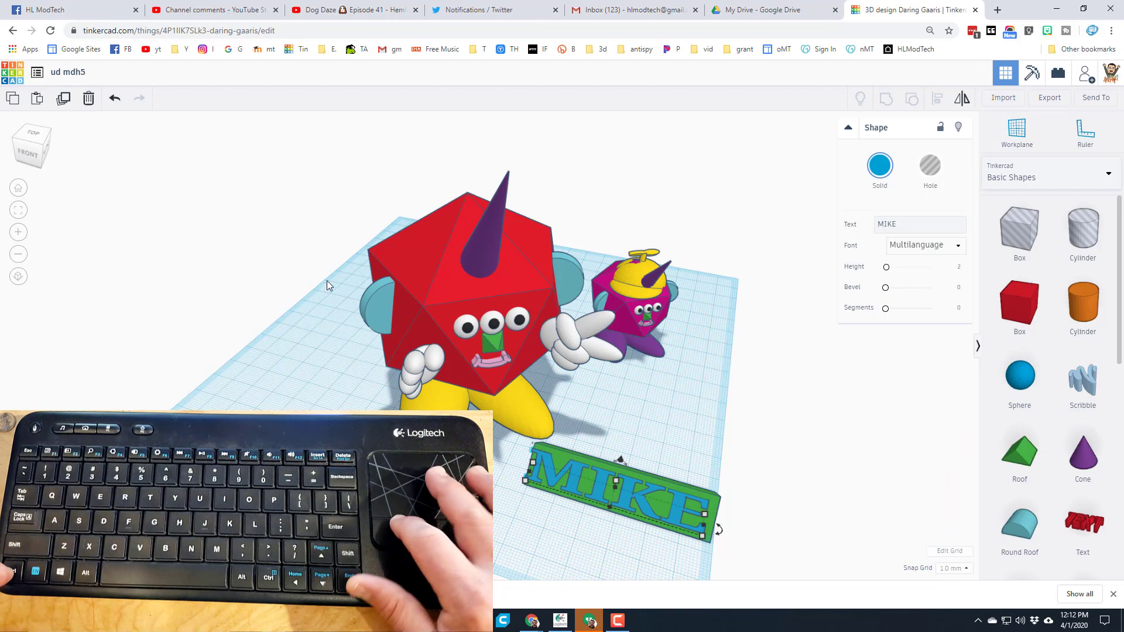
right_click_drag(325, 280, 311, 246)
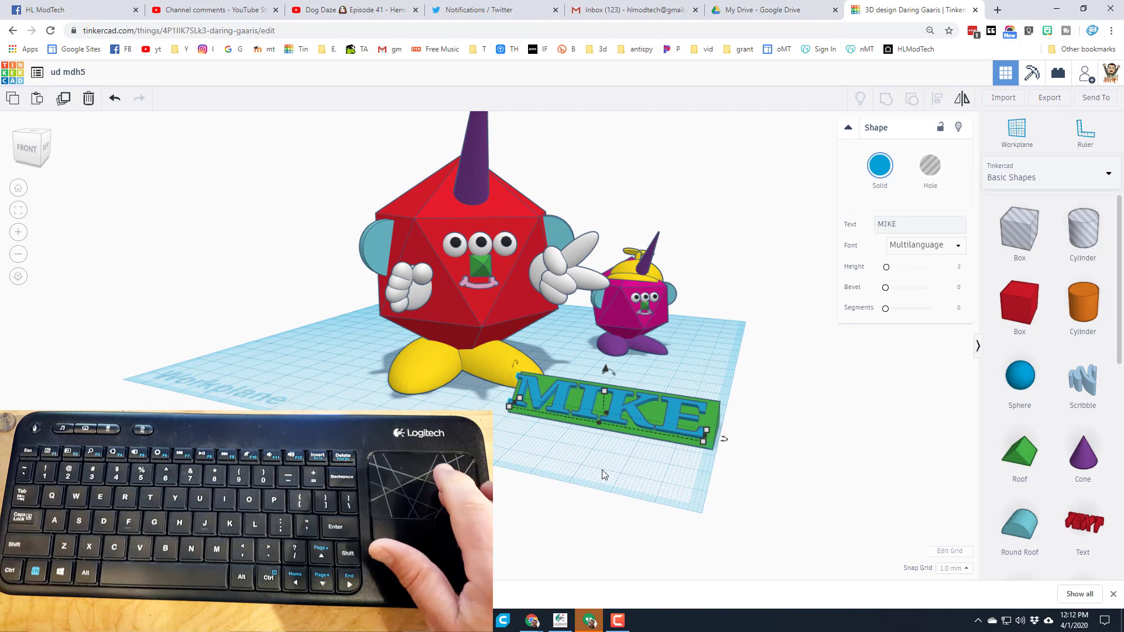
left_click_drag(388, 261, 666, 290)
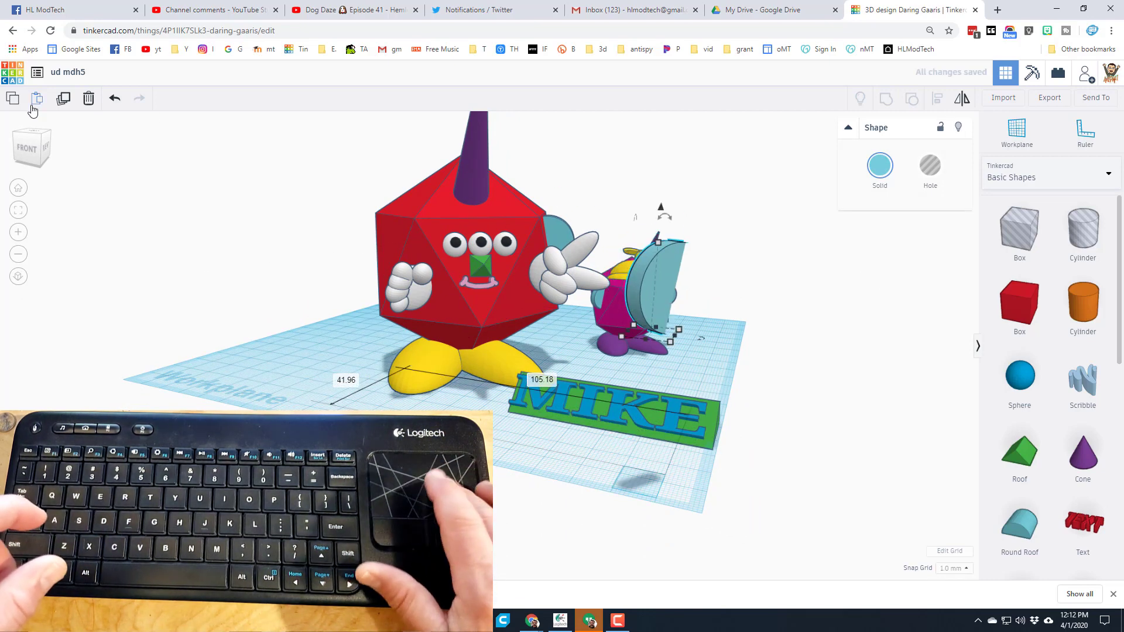
left_click(116, 99)
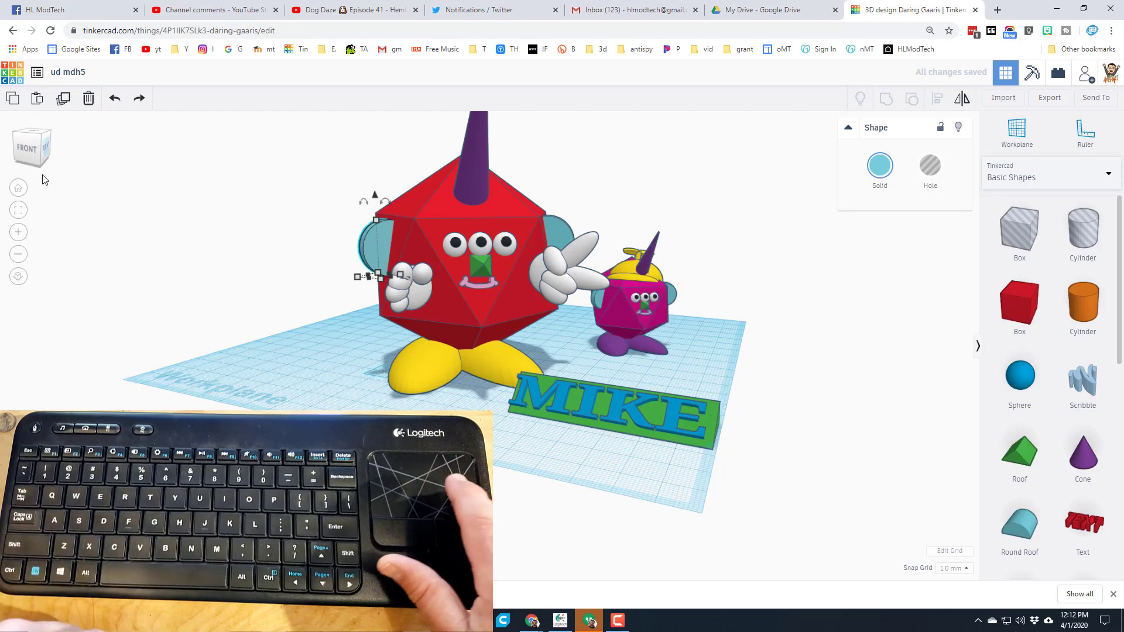
left_click(348, 404)
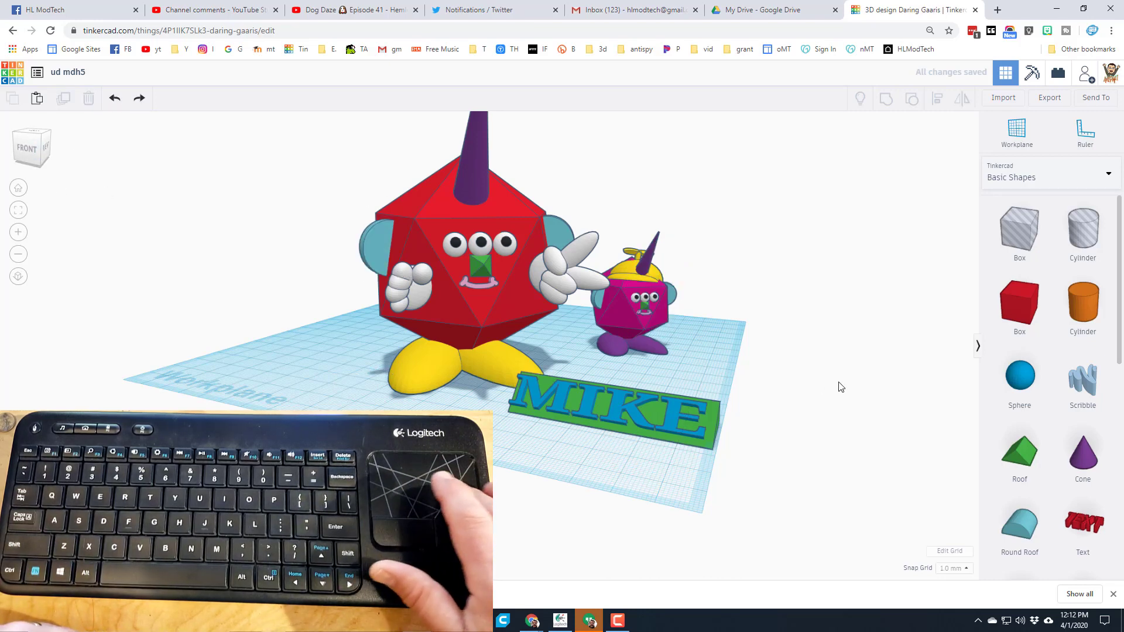
Download a picture of the design to the Downloads folder as "ud mdh5C.png" and close the Send dialog
left_click(1107, 104)
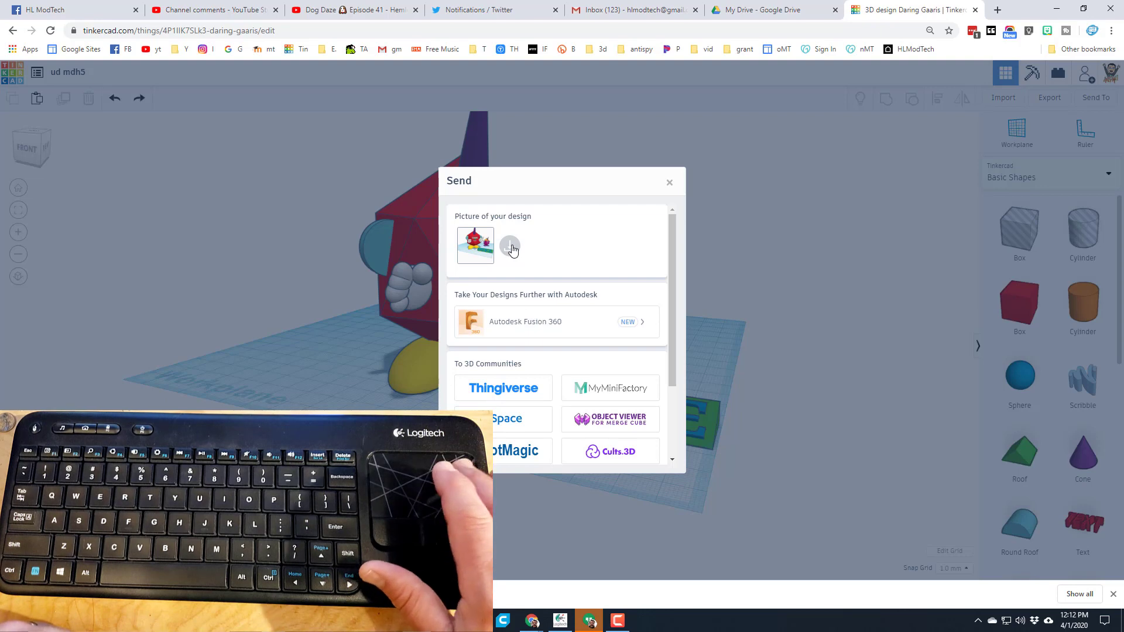
left_click(511, 246)
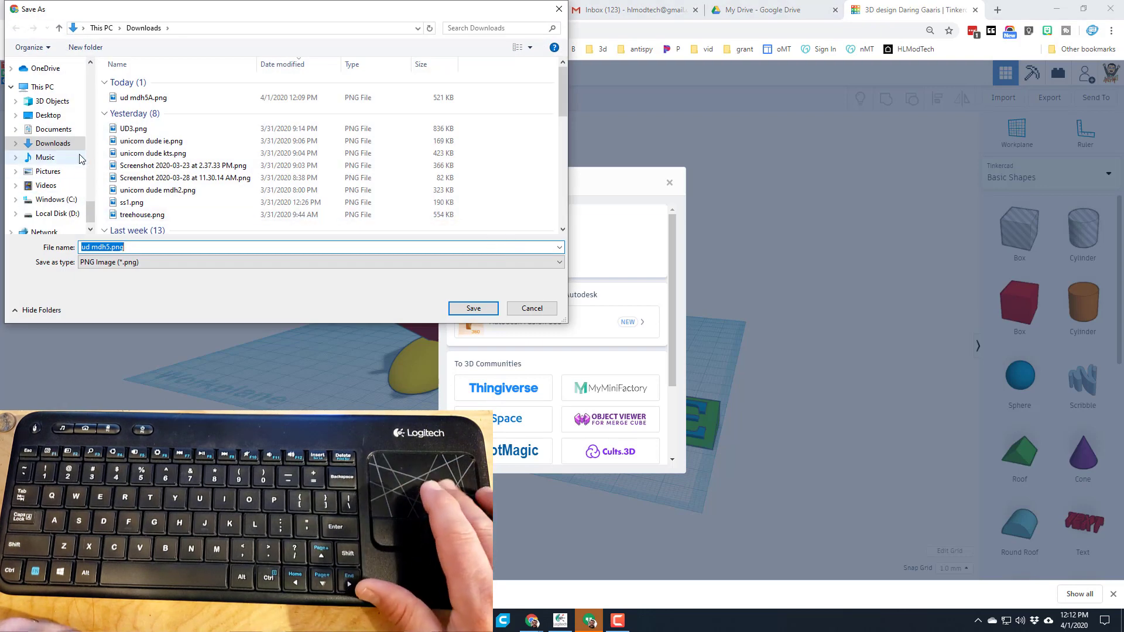
scroll(94, 84, "up", 10)
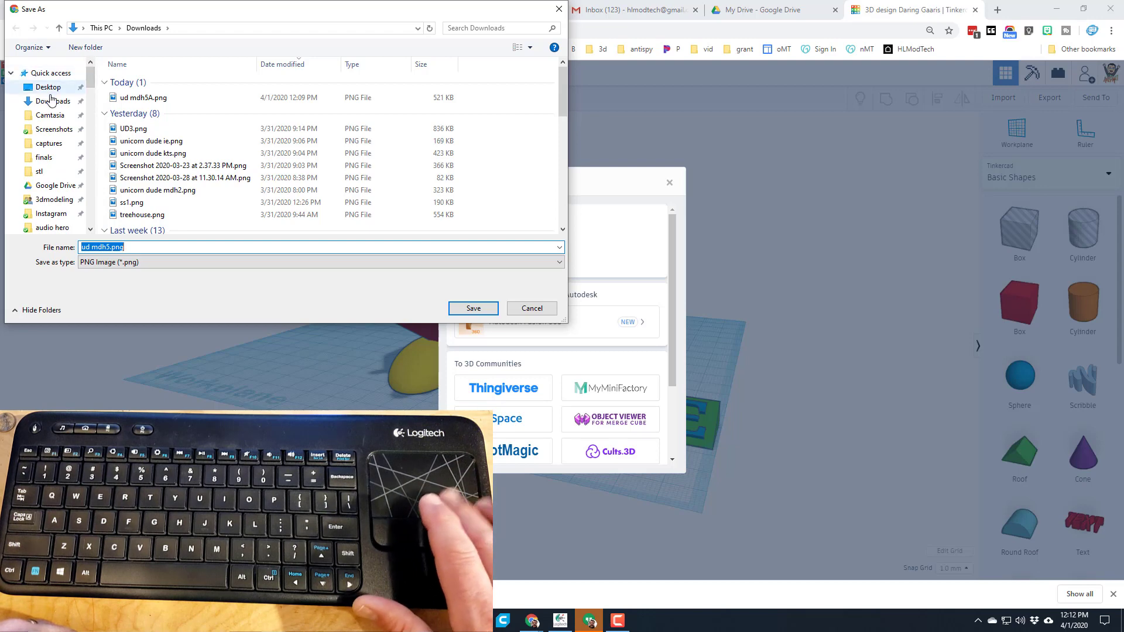
left_click(109, 247)
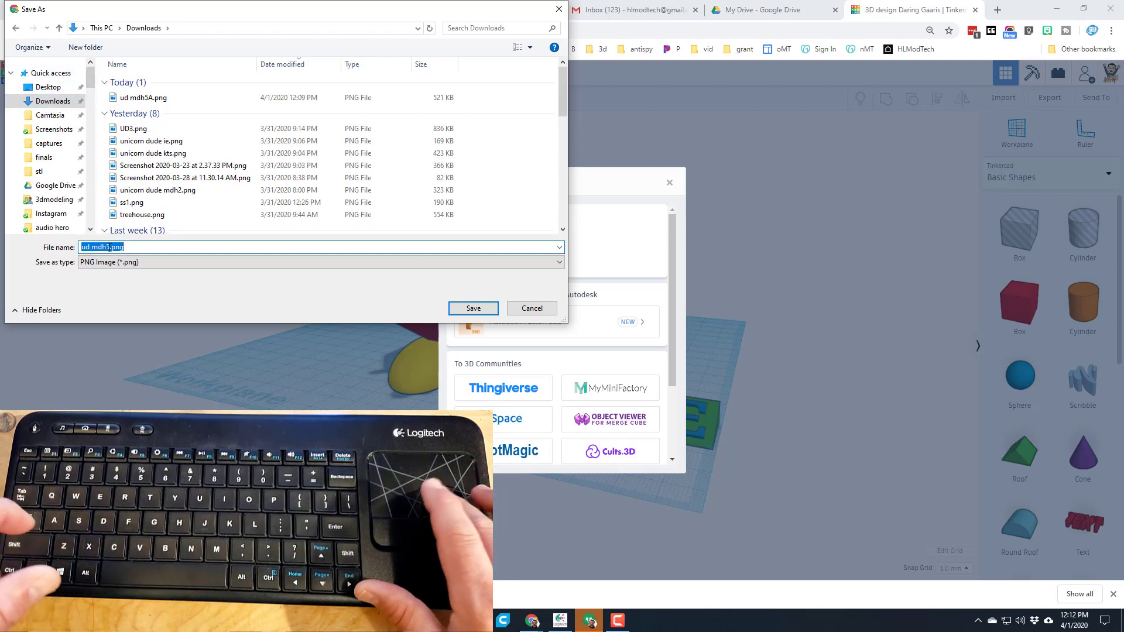
left_click(108, 247)
type("C")
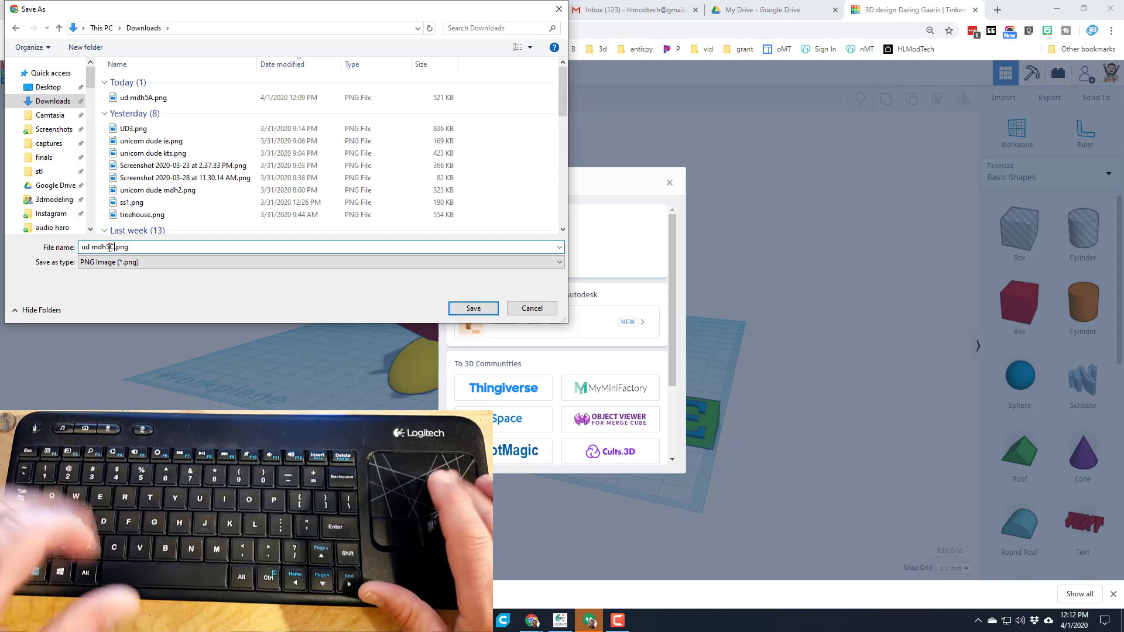
left_click(474, 308)
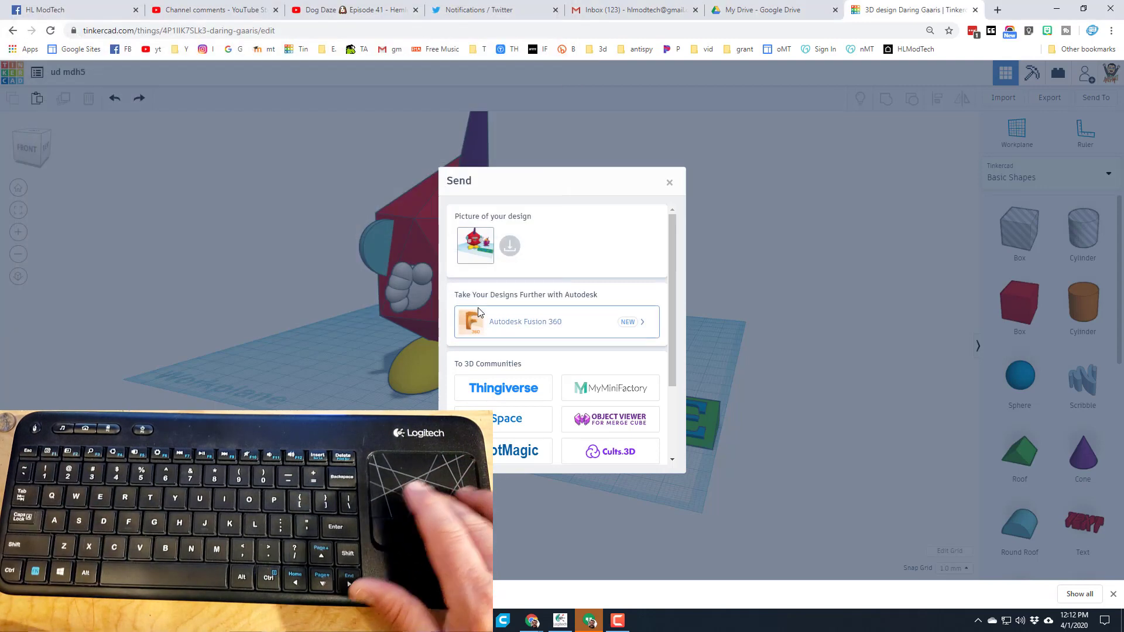
left_click(669, 185)
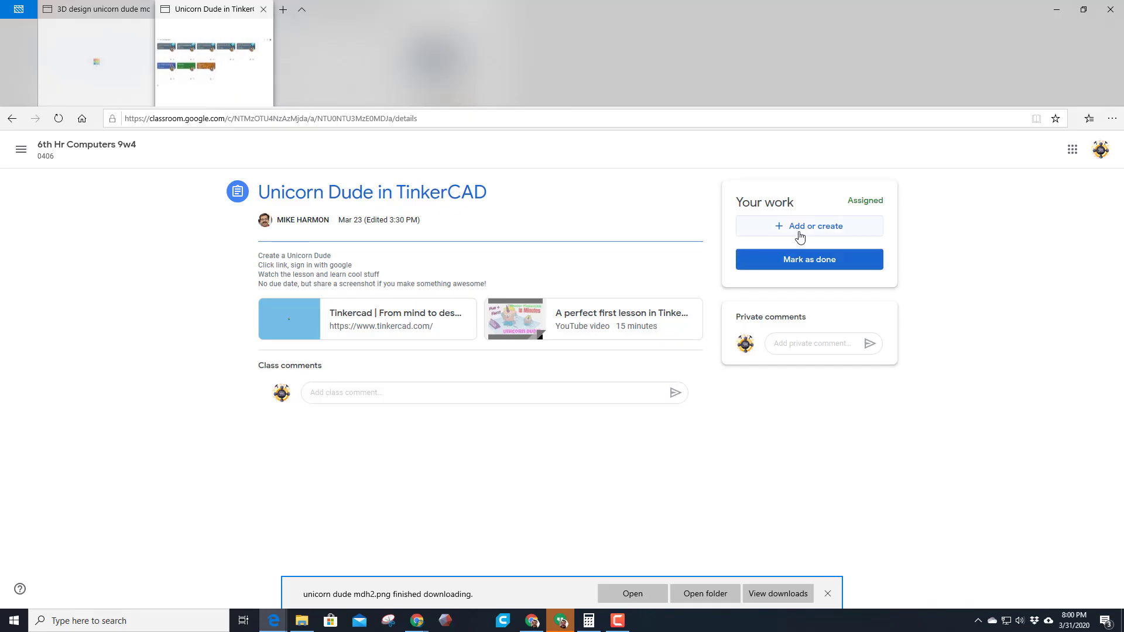
In the Google Classroom assignment "Unicorn Dude in TinkerCAD", choose "unicorn dude mdh2.png" from the Downloads folder as the file to attach
left_click(803, 229)
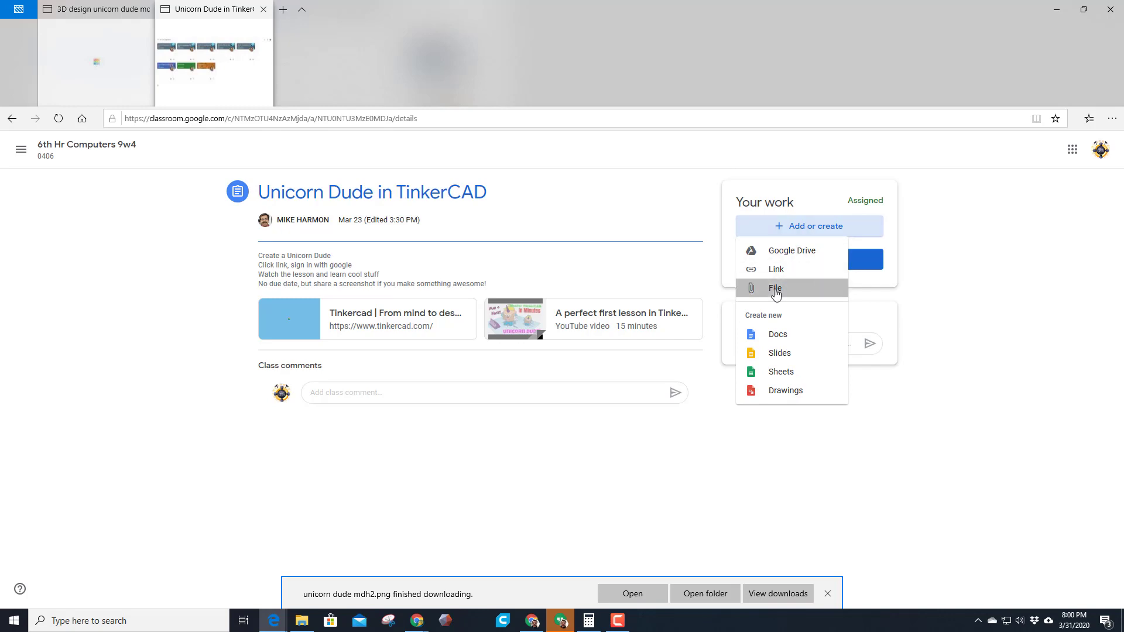
left_click(776, 288)
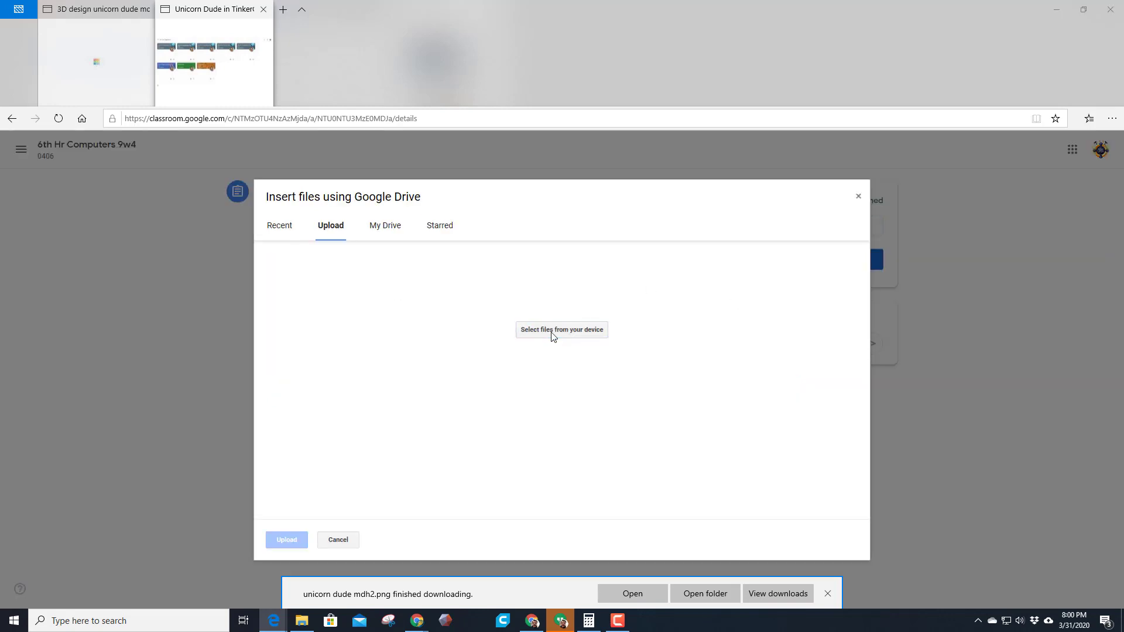
left_click(553, 331)
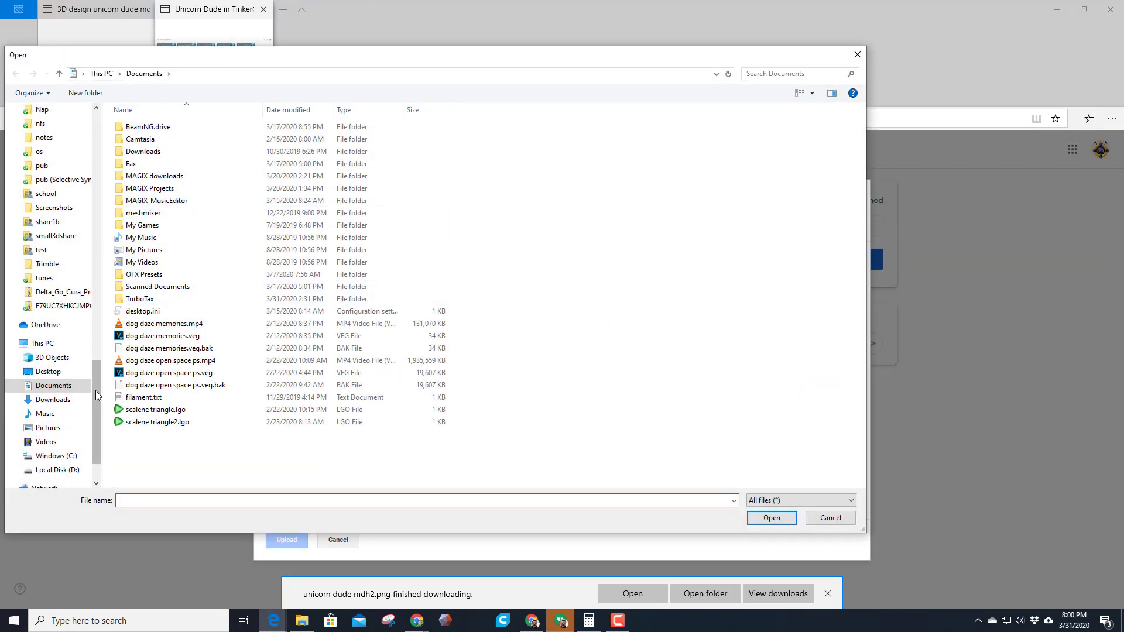
left_click_drag(98, 396, 97, 134)
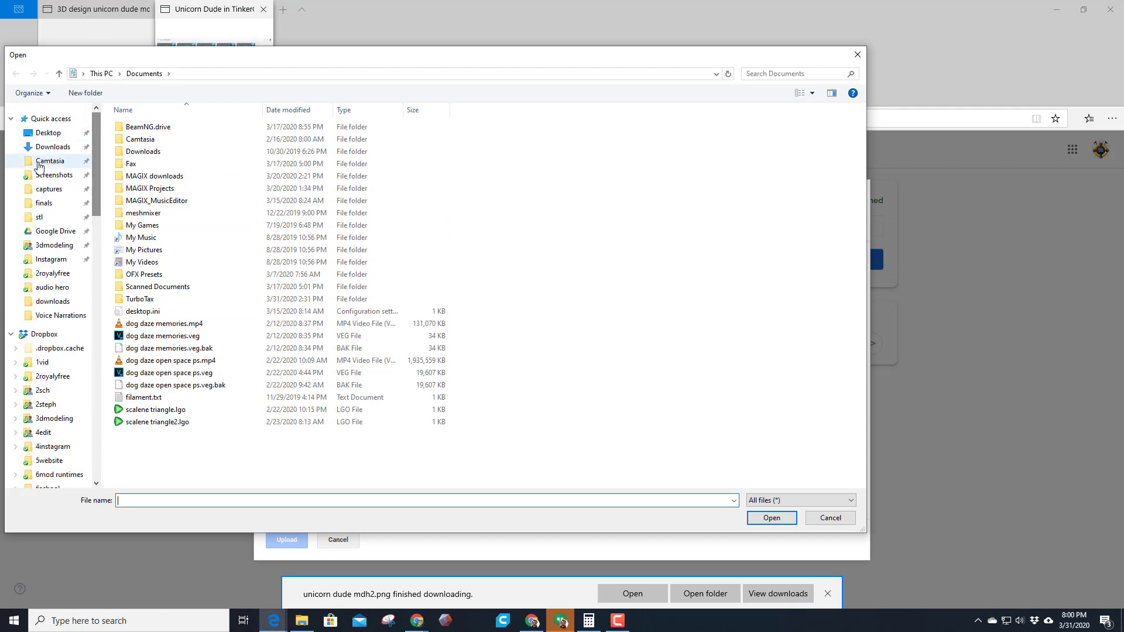
left_click(52, 147)
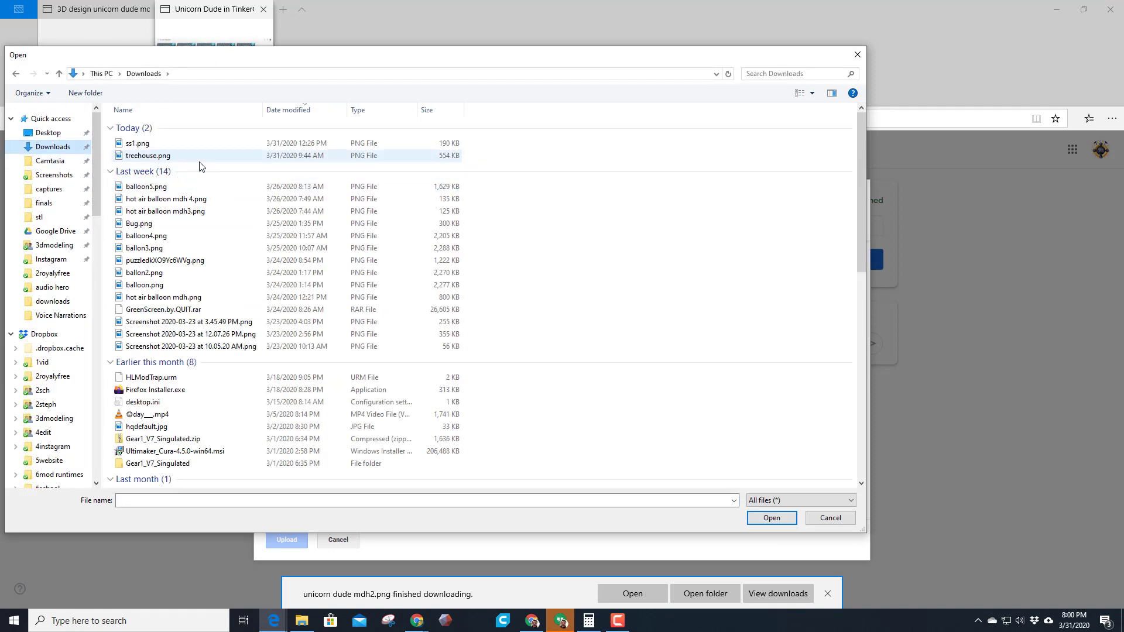
left_click(193, 143)
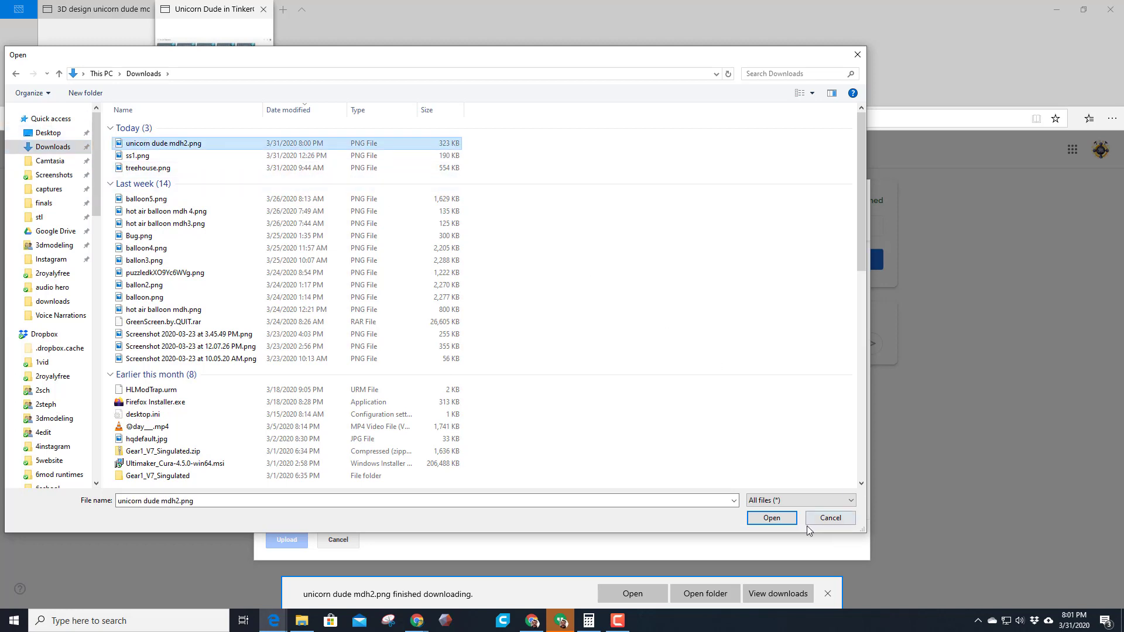
left_click(772, 518)
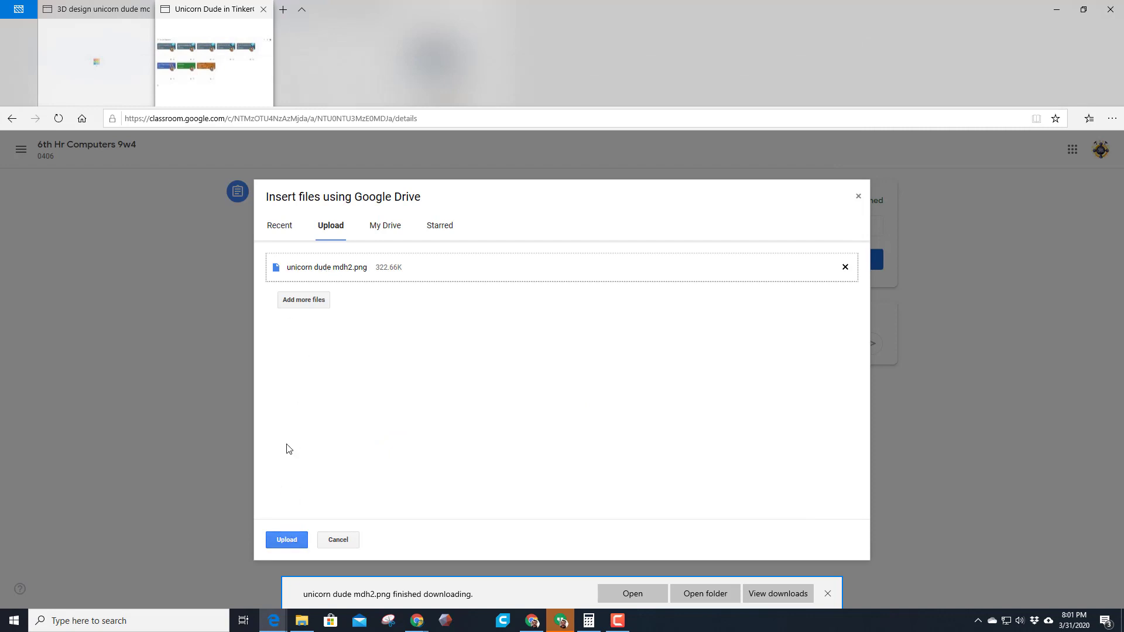
Upload the chosen picture to the assignment and turn in the work
left_click(291, 537)
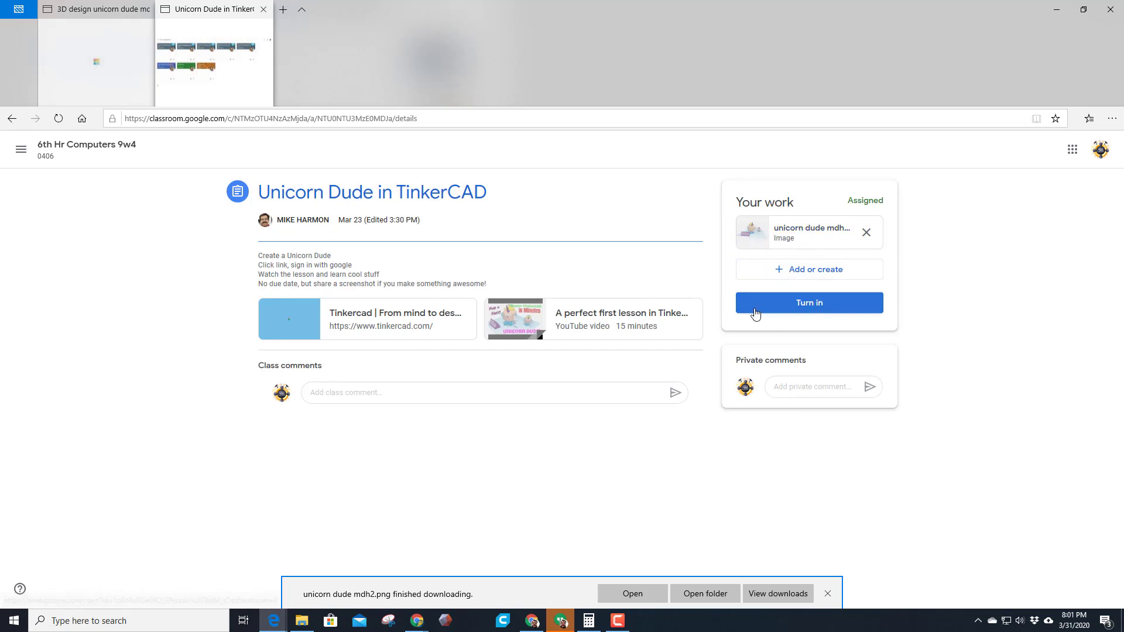
left_click(809, 306)
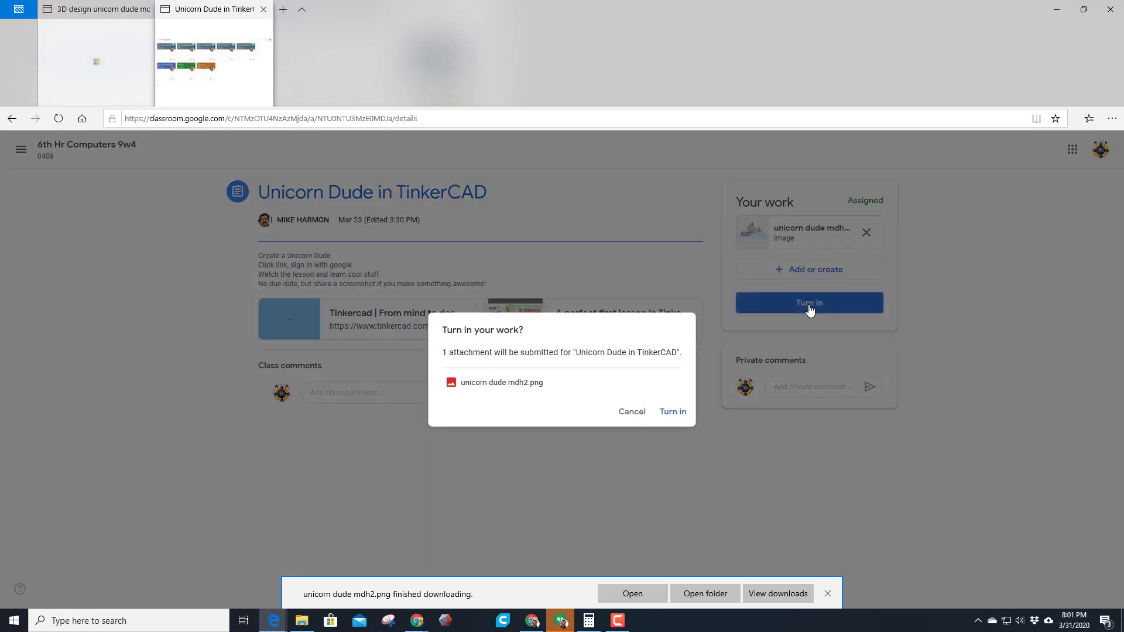
left_click(672, 414)
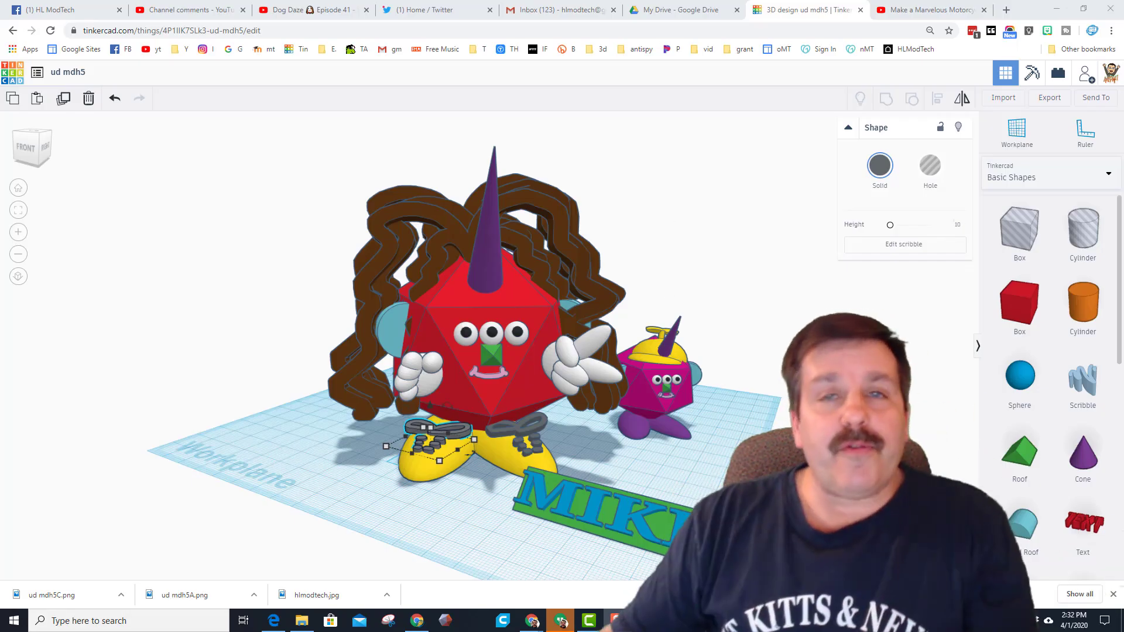
mouse_move(623, 480)
right_mouse_down()
mouse_move(666, 476)
mouse_move(684, 495)
mouse_move(573, 492)
mouse_move(592, 462)
mouse_move(641, 469)
right_mouse_up()
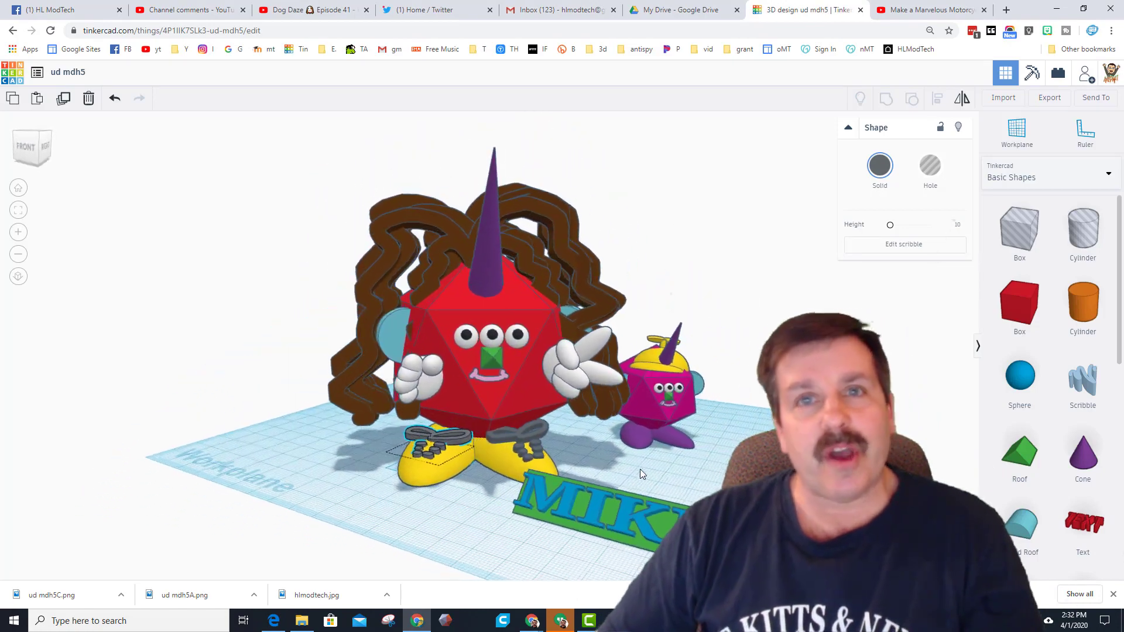